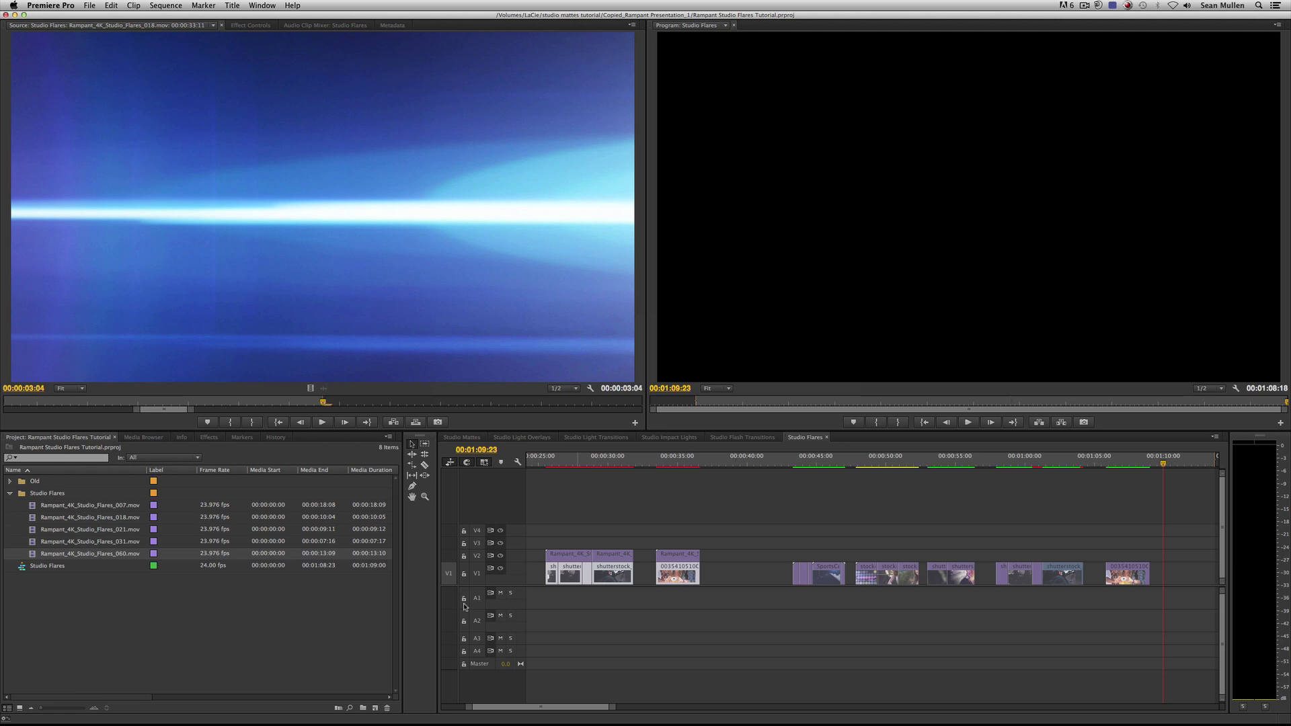
- Cycle the macOS app switcher to leave the Studio Flares project in Premiere Pro
{"action": "key", "text": "super+Tab"}
{"action": "key", "text": "super+Tab"}
{"action": "key", "text": "super+Tab"}
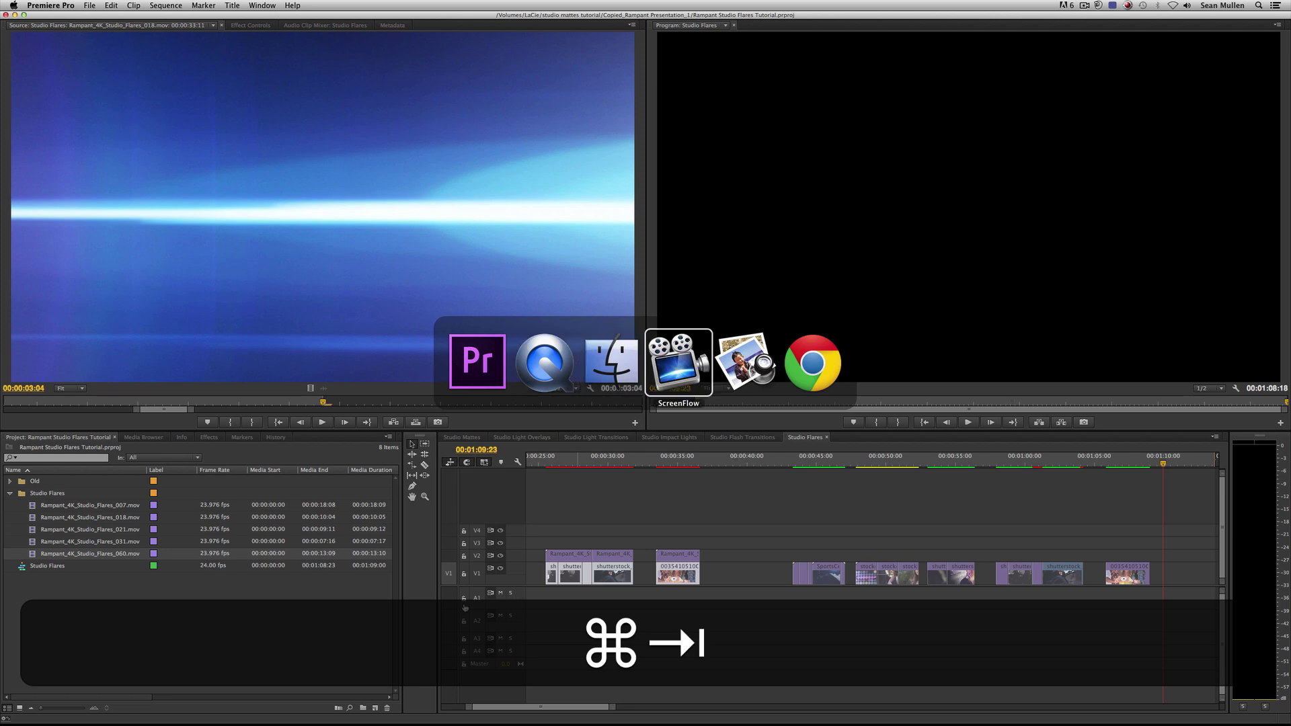
{"action": "key", "text": "super+Tab"}
{"action": "key", "text": "super+Tab"}
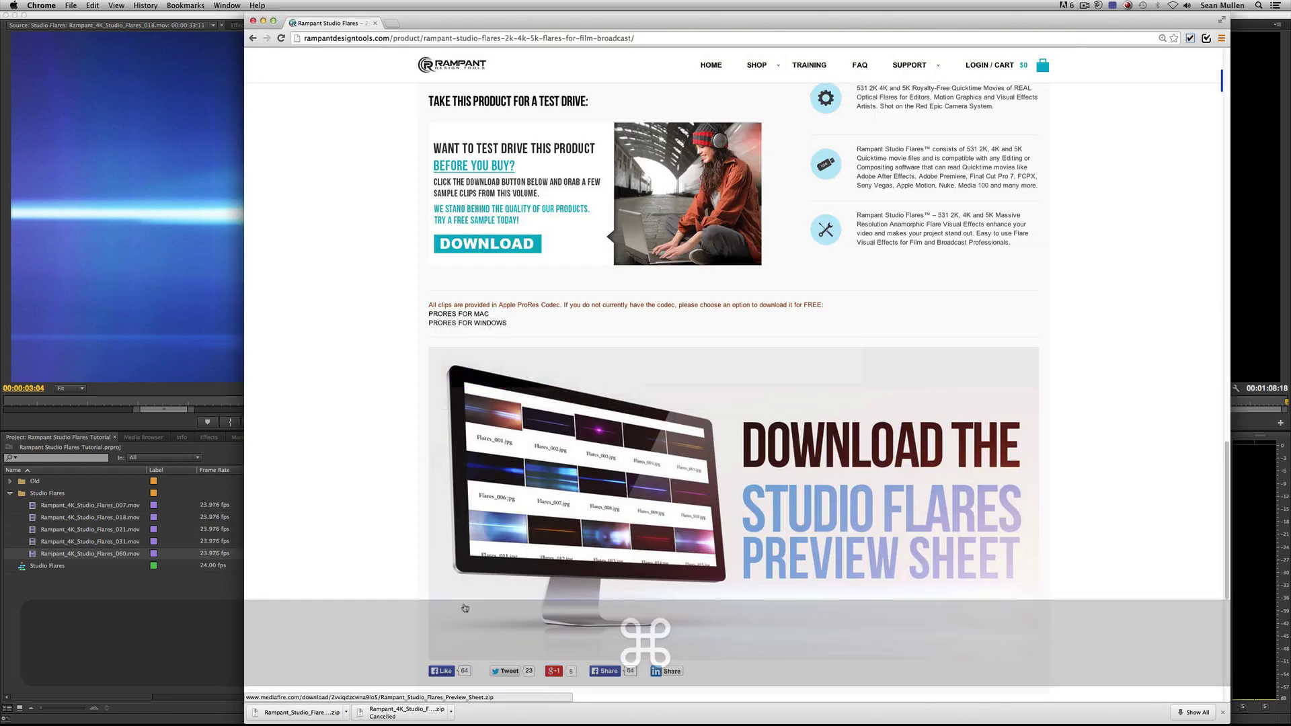
- Scroll the Rampant Studio Flares page down to the preview-sheet download, then return to Premiere Pro
{"action": "scroll", "coordinate": [887, 546], "scroll_direction": "up", "scroll_amount": 15}
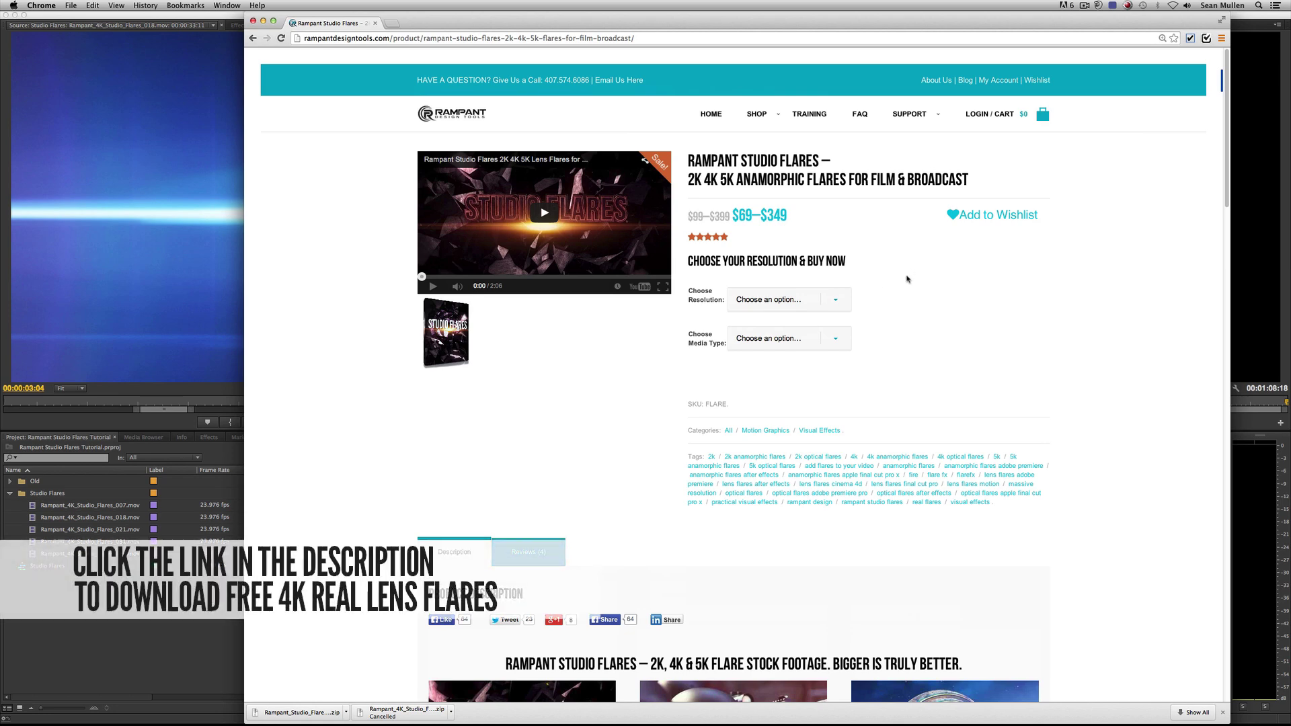
{"action": "scroll", "coordinate": [907, 279], "scroll_direction": "down", "scroll_amount": 5}
{"action": "scroll", "coordinate": [907, 279], "scroll_direction": "down", "scroll_amount": 12}
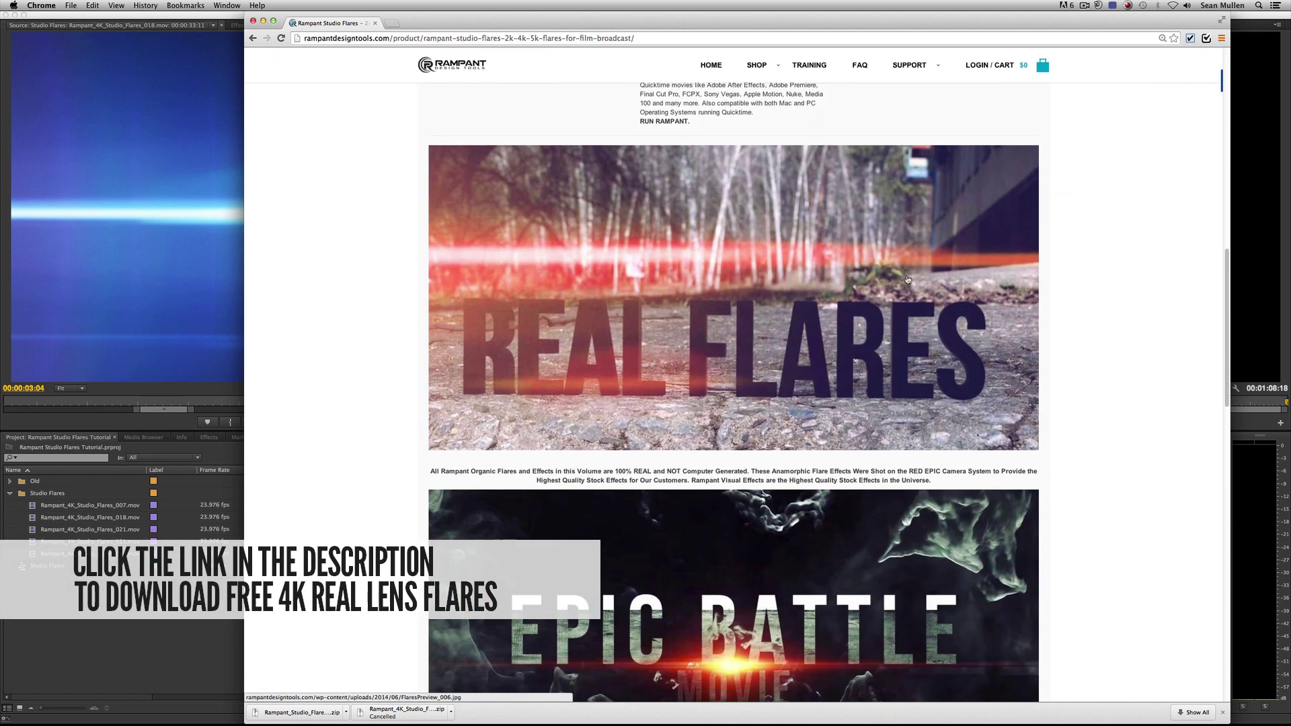
{"action": "scroll", "coordinate": [907, 279], "scroll_direction": "down", "scroll_amount": 5}
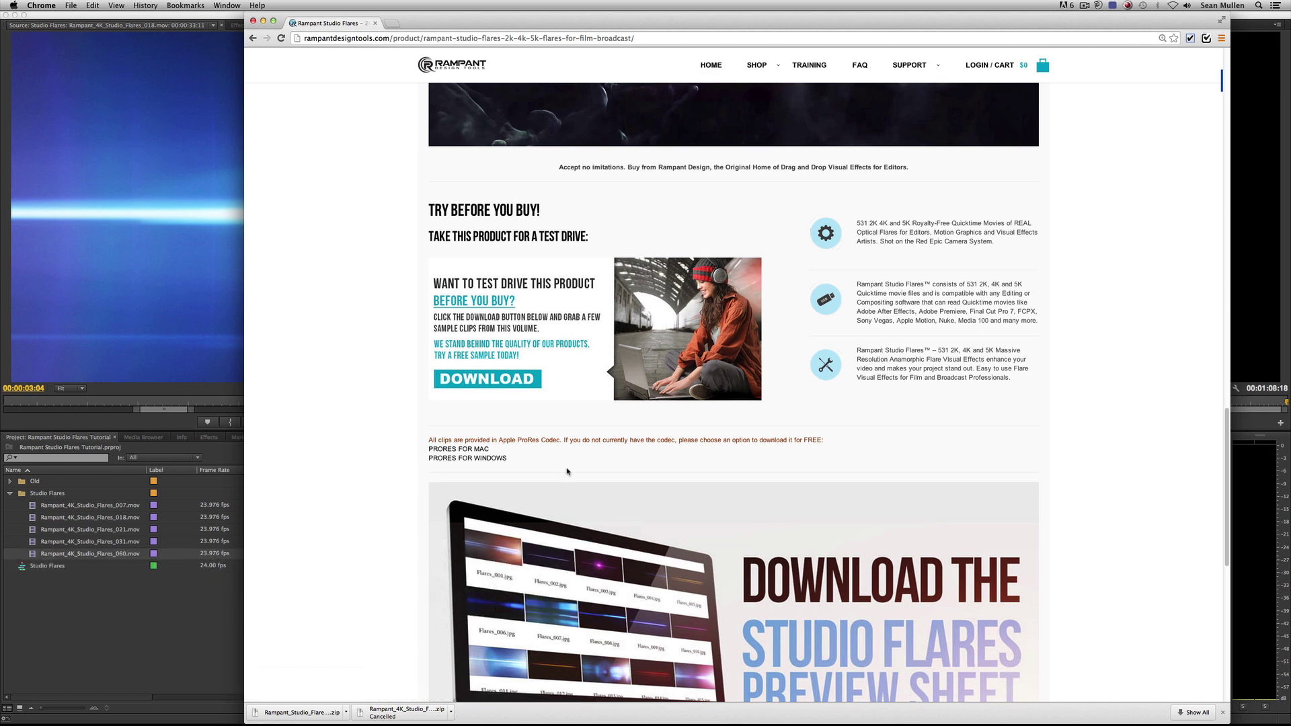
{"action": "scroll", "coordinate": [566, 471], "scroll_direction": "down", "scroll_amount": 5}
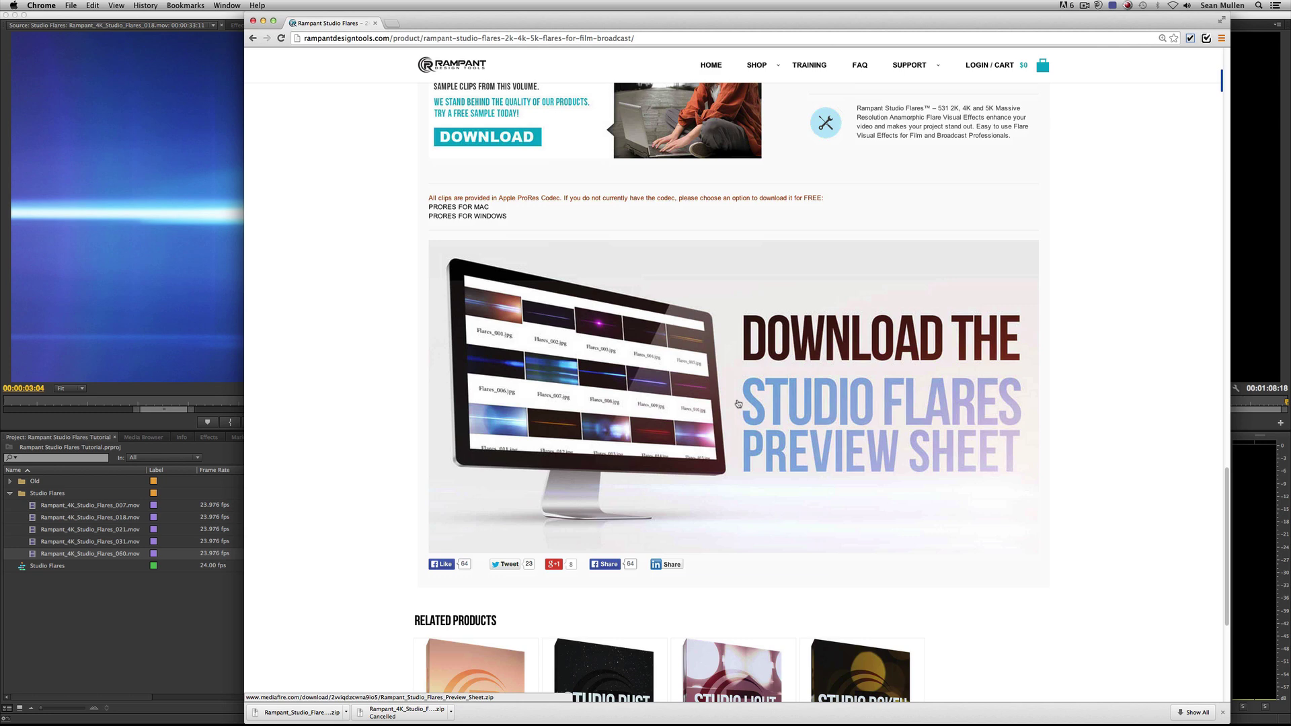
{"action": "key", "text": "super+Tab"}
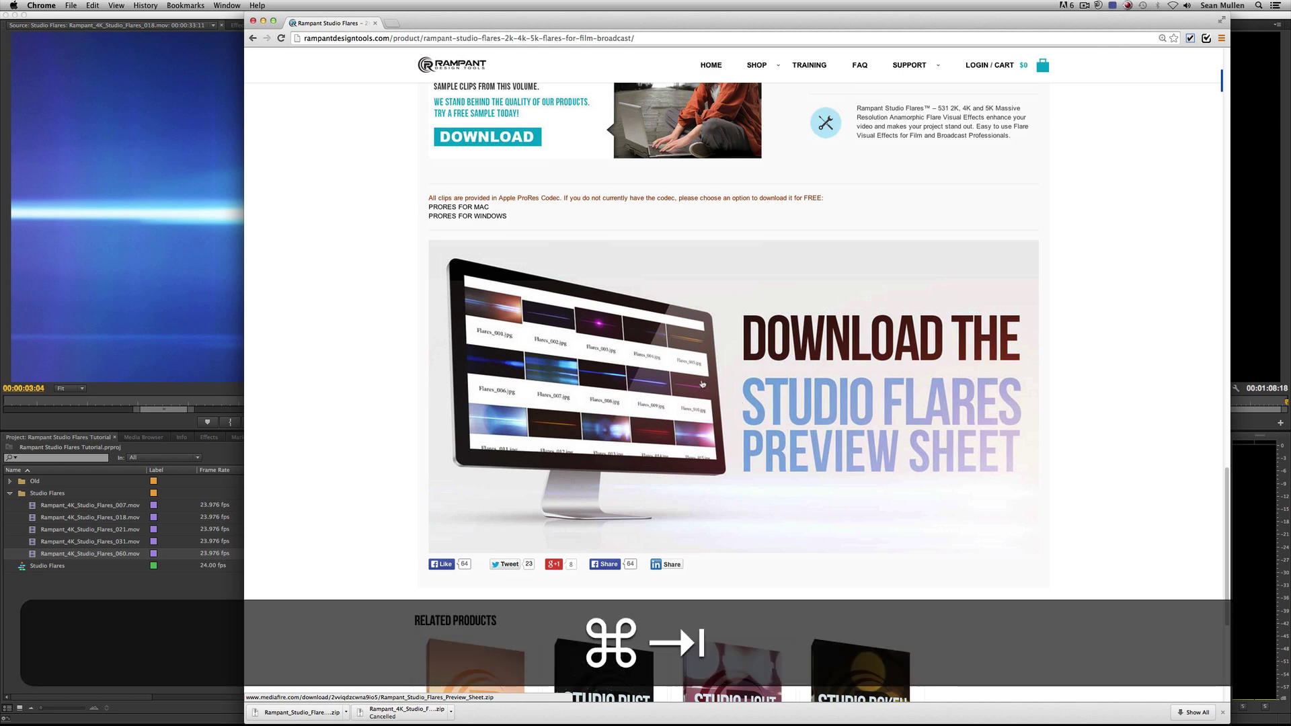
{"action": "key", "text": "super+Tab"}
{"action": "key", "text": "super+Tab"}
{"action": "key", "text": "super+Tab"}
{"action": "key", "text": "super+Tab"}
{"action": "key", "text": "super+Tab"}
{"action": "key", "text": "super+Tab"}
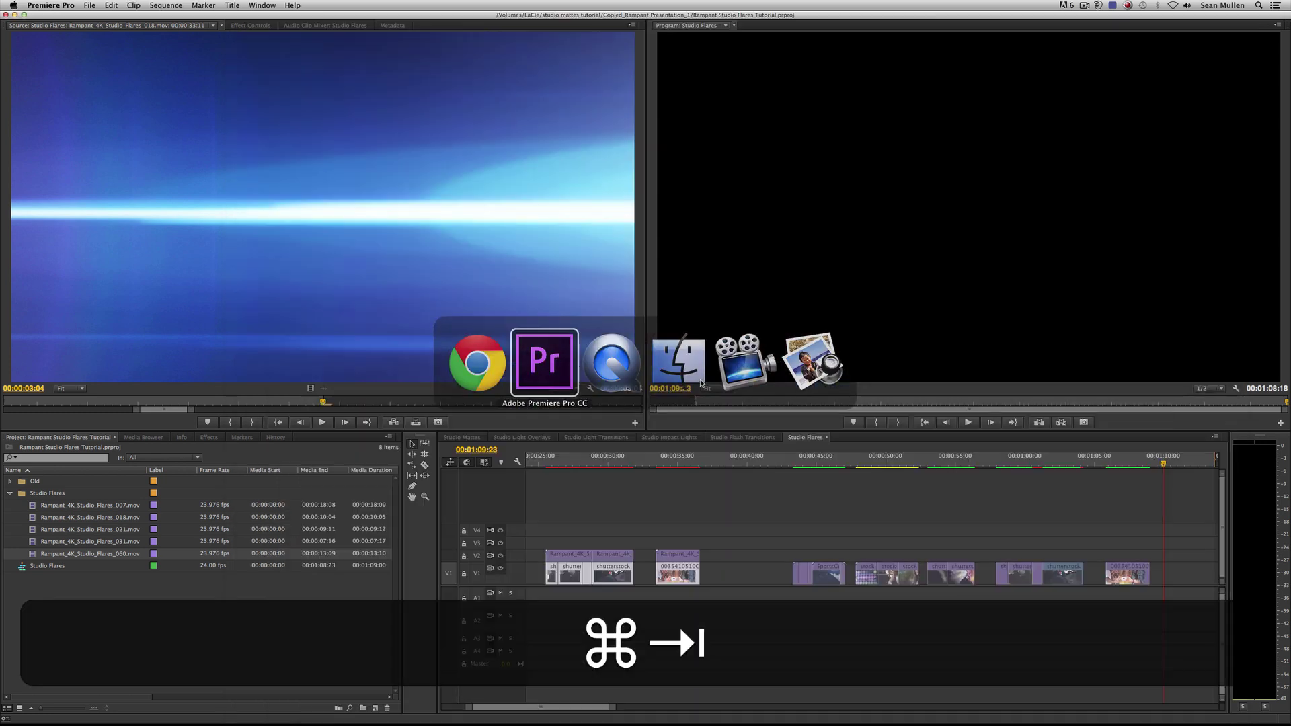
- Play the sequence from 00:00:11:00 and park the playhead at 00:00:43:19 on College Basketball
{"action": "left_click", "coordinate": [580, 707]}
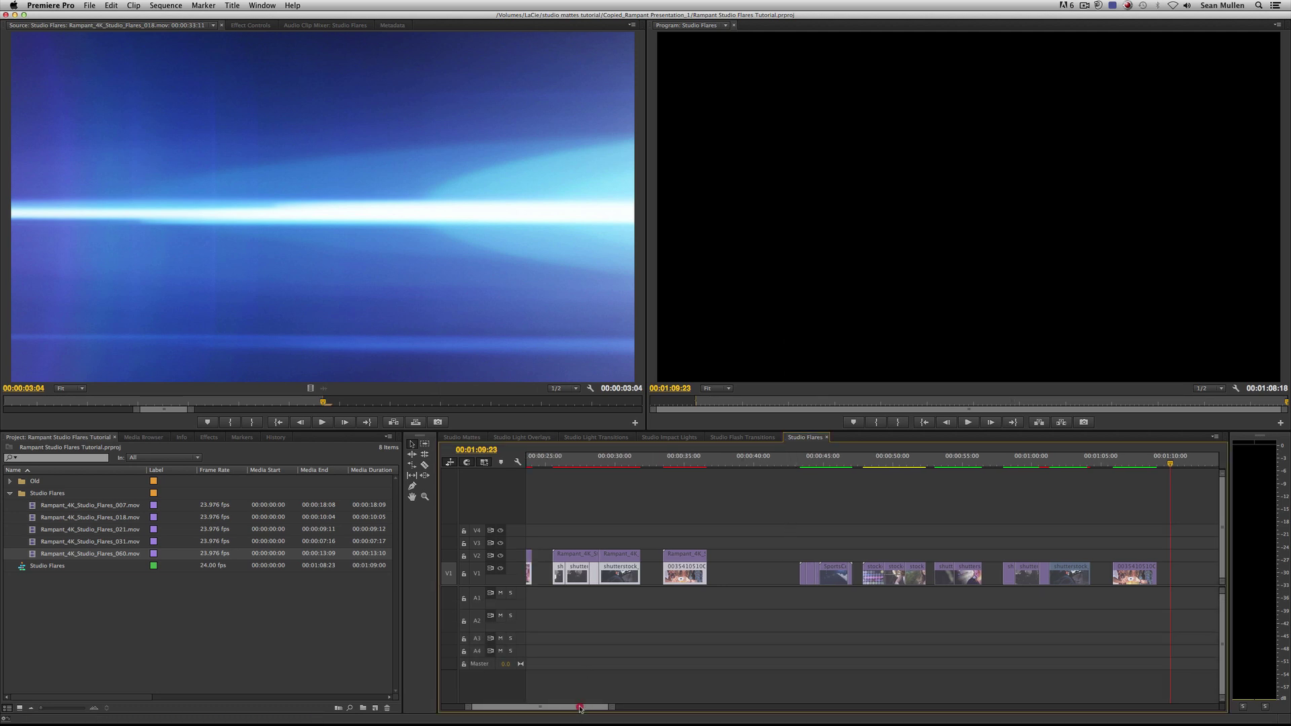
{"action": "left_click_drag", "start_coordinate": [581, 707], "coordinate": [565, 707]}
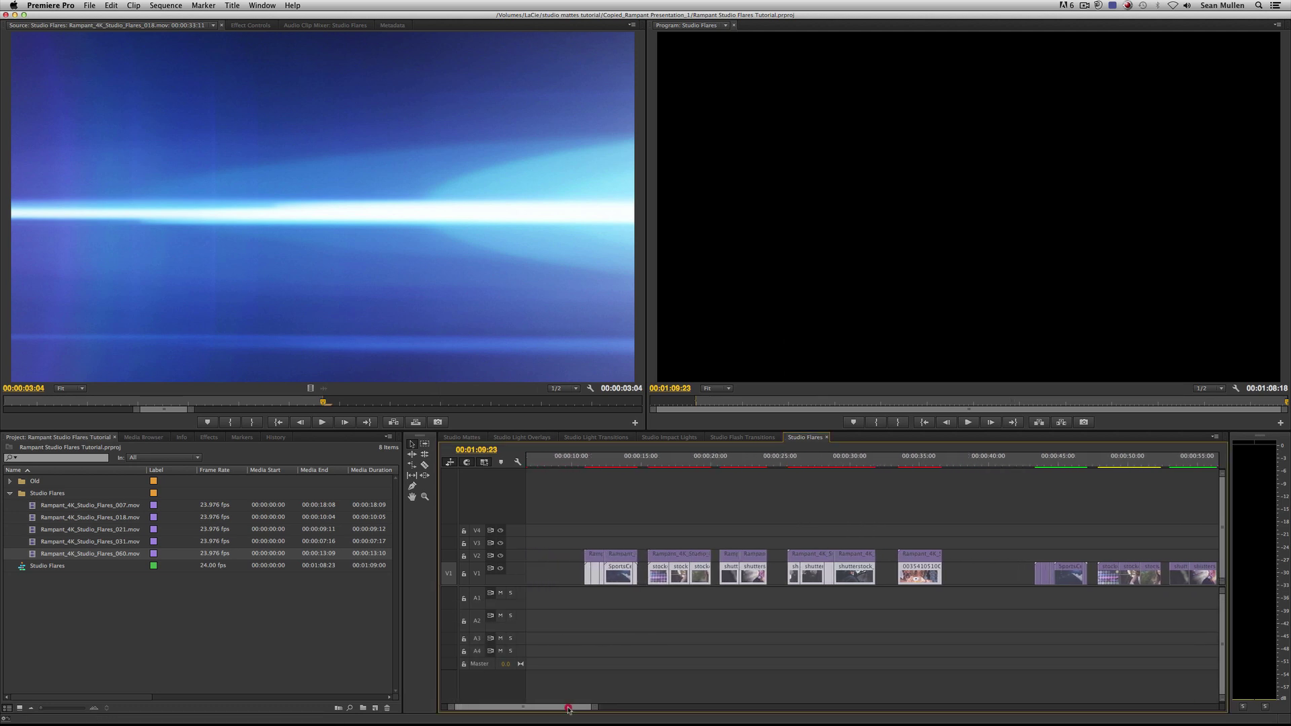
{"action": "left_click", "coordinate": [590, 464]}
{"action": "left_click", "coordinate": [586, 462]}
{"action": "key", "text": "space"}
{"action": "key", "text": "space"}
{"action": "scroll", "coordinate": [551, 708], "scroll_direction": "right", "scroll_amount": 10}
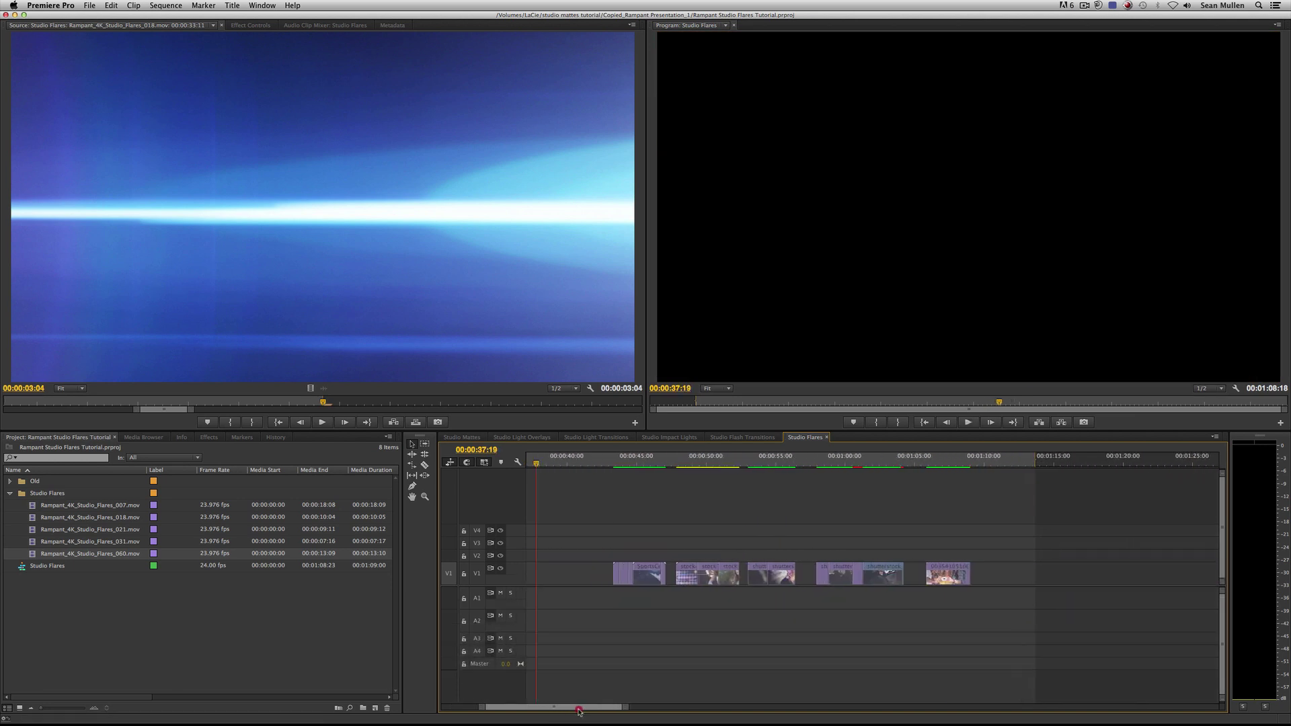
{"action": "left_click_drag", "start_coordinate": [670, 459], "coordinate": [661, 462]}
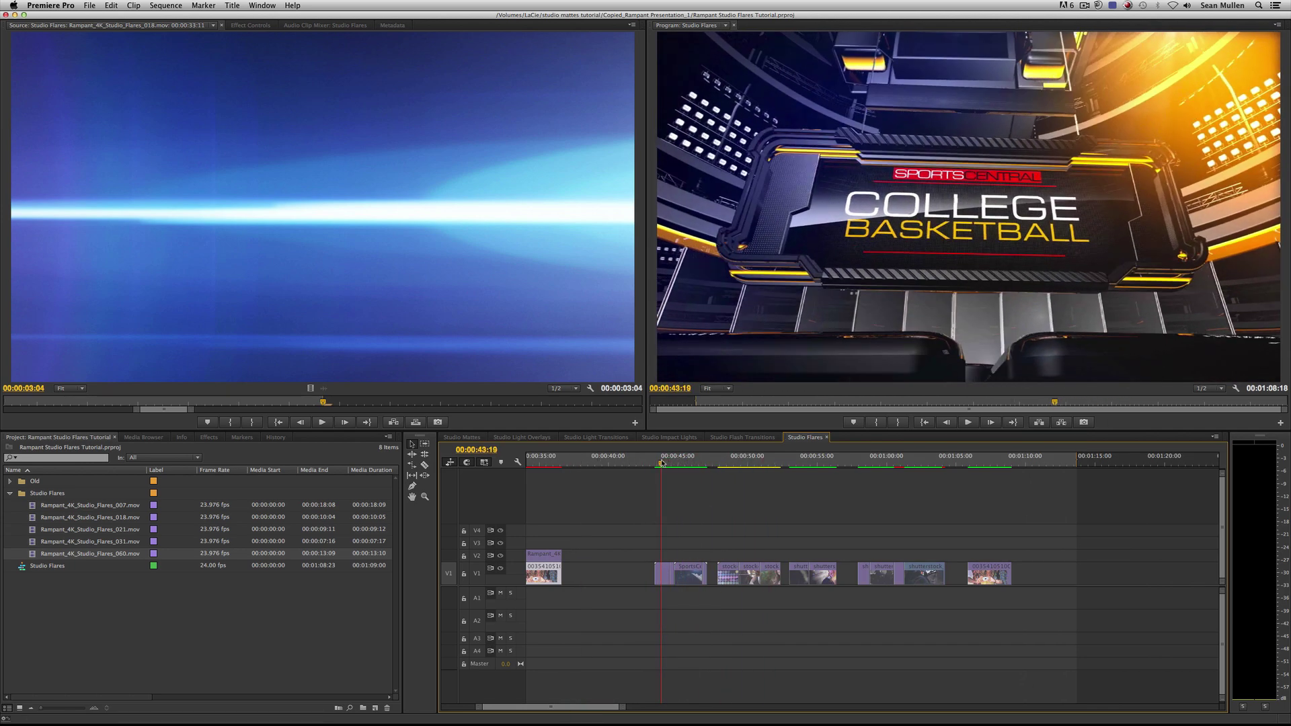
- Preview Rampant_4K_Studio_Flares_018.mov in the Source monitor and place it on V2 at 00:00:43:19
{"action": "left_click", "coordinate": [98, 518]}
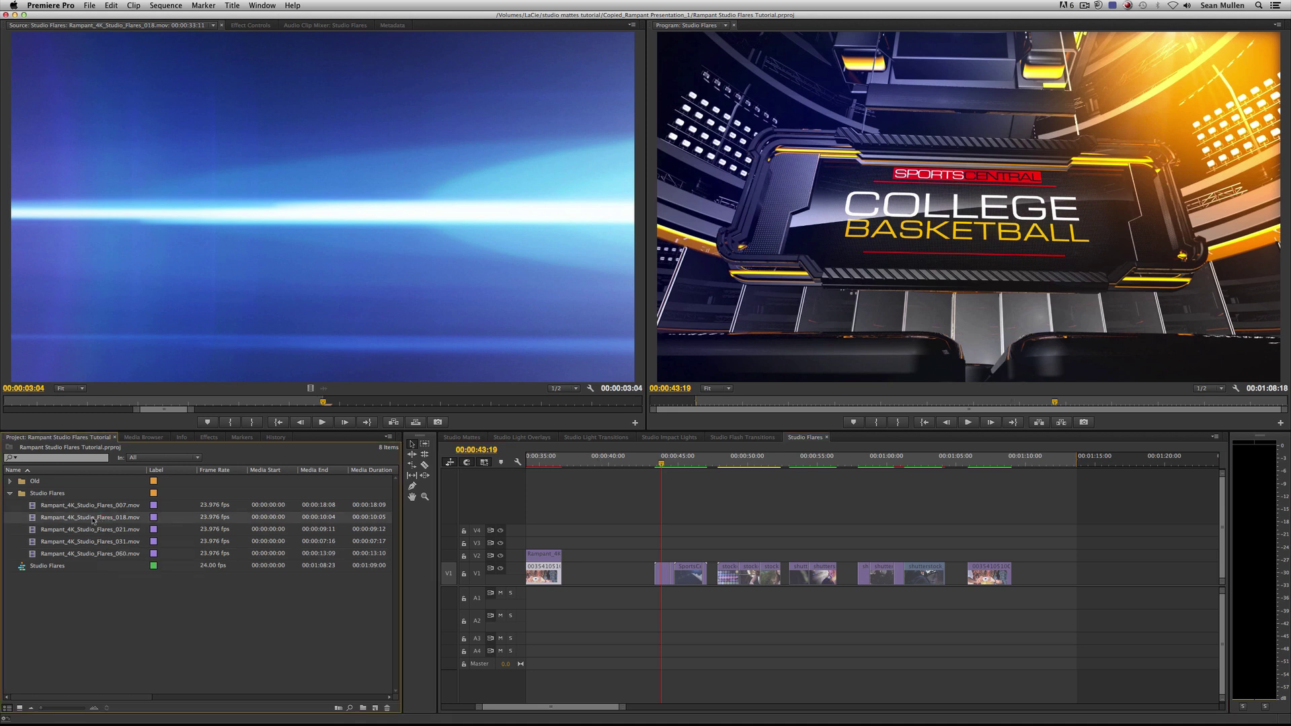
{"action": "left_click_drag", "start_coordinate": [31, 518], "coordinate": [275, 367]}
{"action": "left_click_drag", "start_coordinate": [48, 403], "coordinate": [84, 403]}
{"action": "key", "text": "space"}
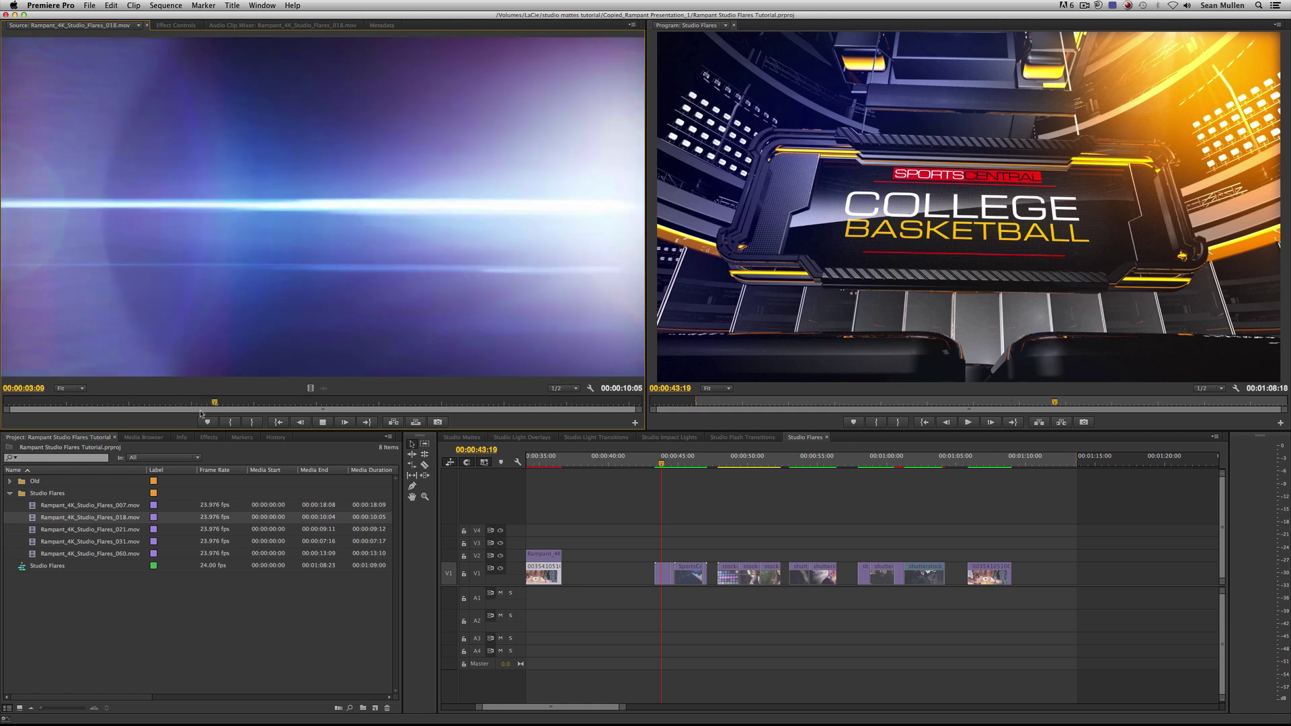
{"action": "key", "text": "space"}
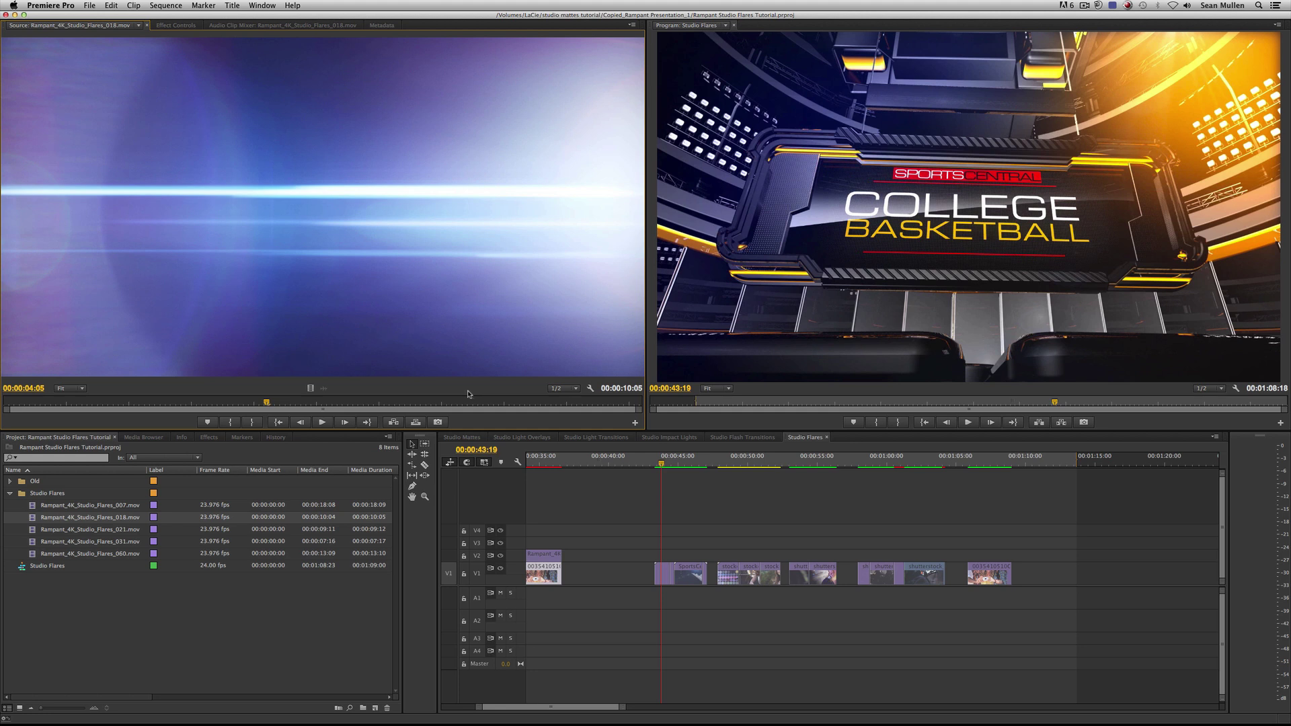
{"action": "left_click_drag", "start_coordinate": [33, 520], "coordinate": [655, 555]}
{"action": "mouse_move", "coordinate": [673, 463]}
{"action": "left_mouse_down"}
{"action": "mouse_move", "coordinate": [713, 464]}
{"action": "mouse_move", "coordinate": [692, 467]}
{"action": "left_mouse_up"}
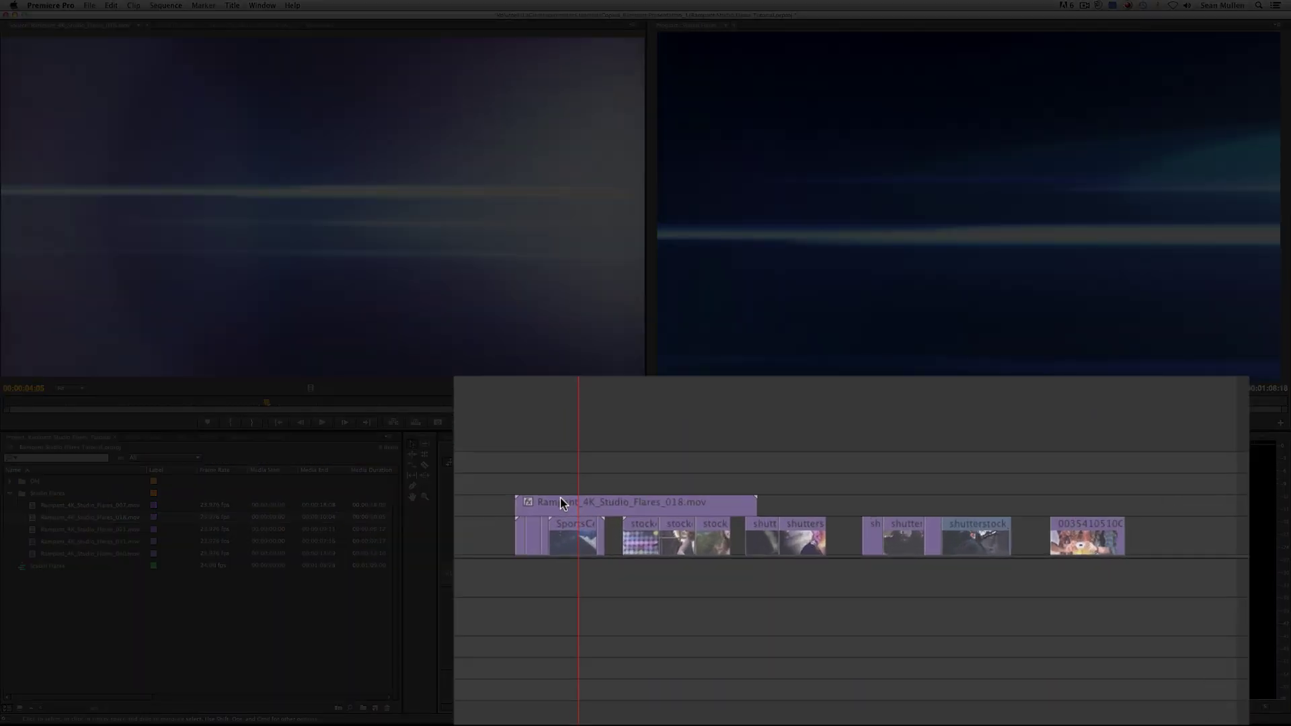
- Set the V2 flare clip's Opacity blend mode to Screen in Effect Controls
{"action": "double_click", "coordinate": [681, 553]}
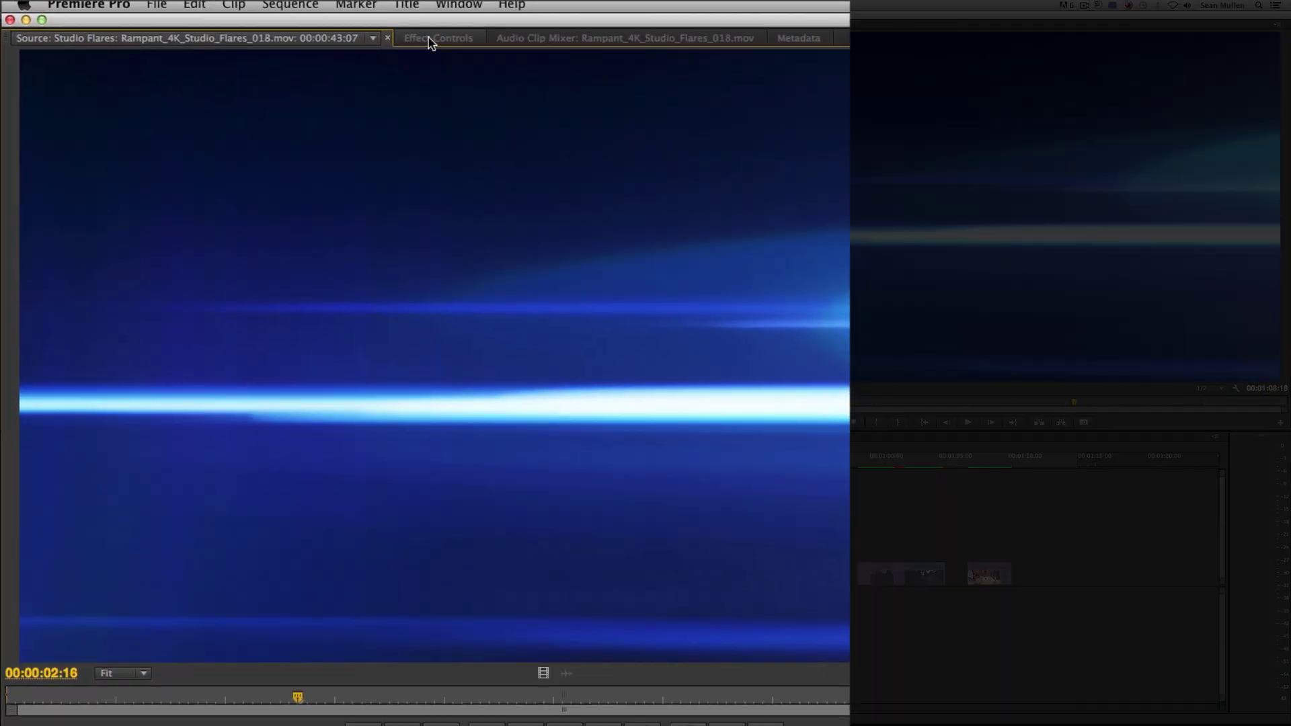
{"action": "left_click", "coordinate": [247, 26]}
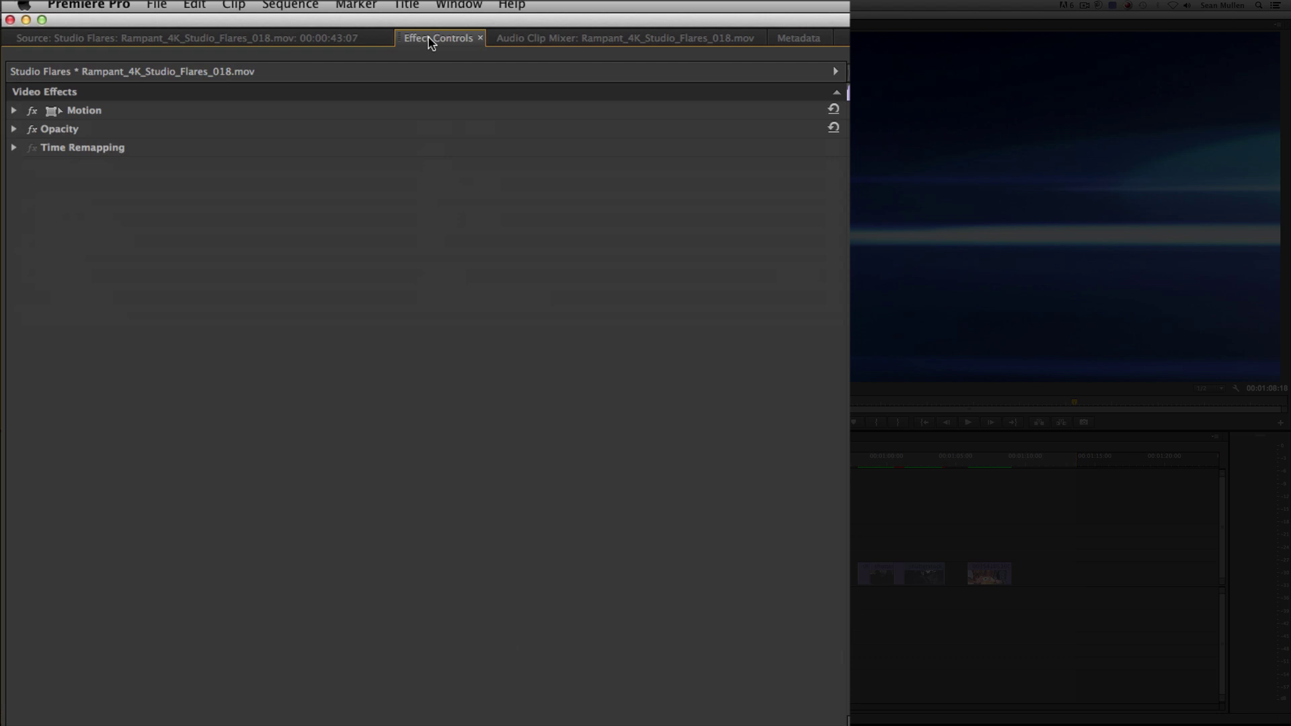
{"action": "left_click", "coordinate": [13, 128]}
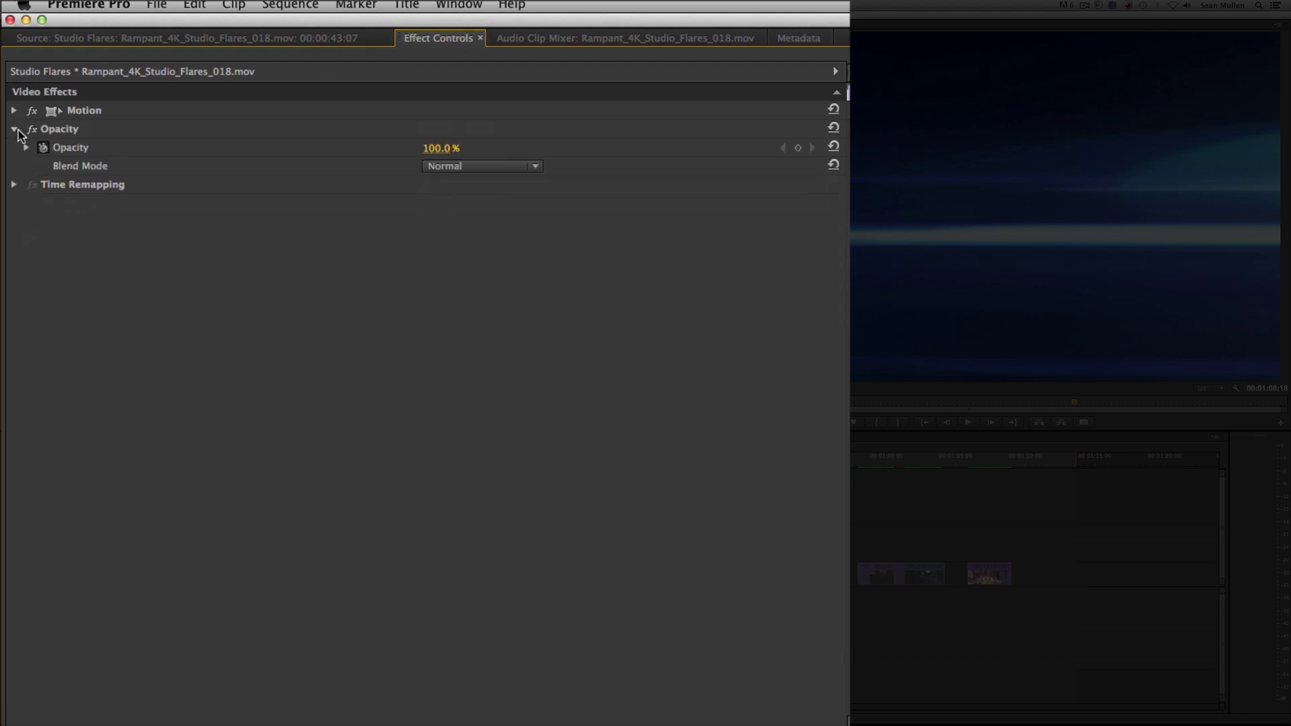
{"action": "left_click", "coordinate": [527, 172]}
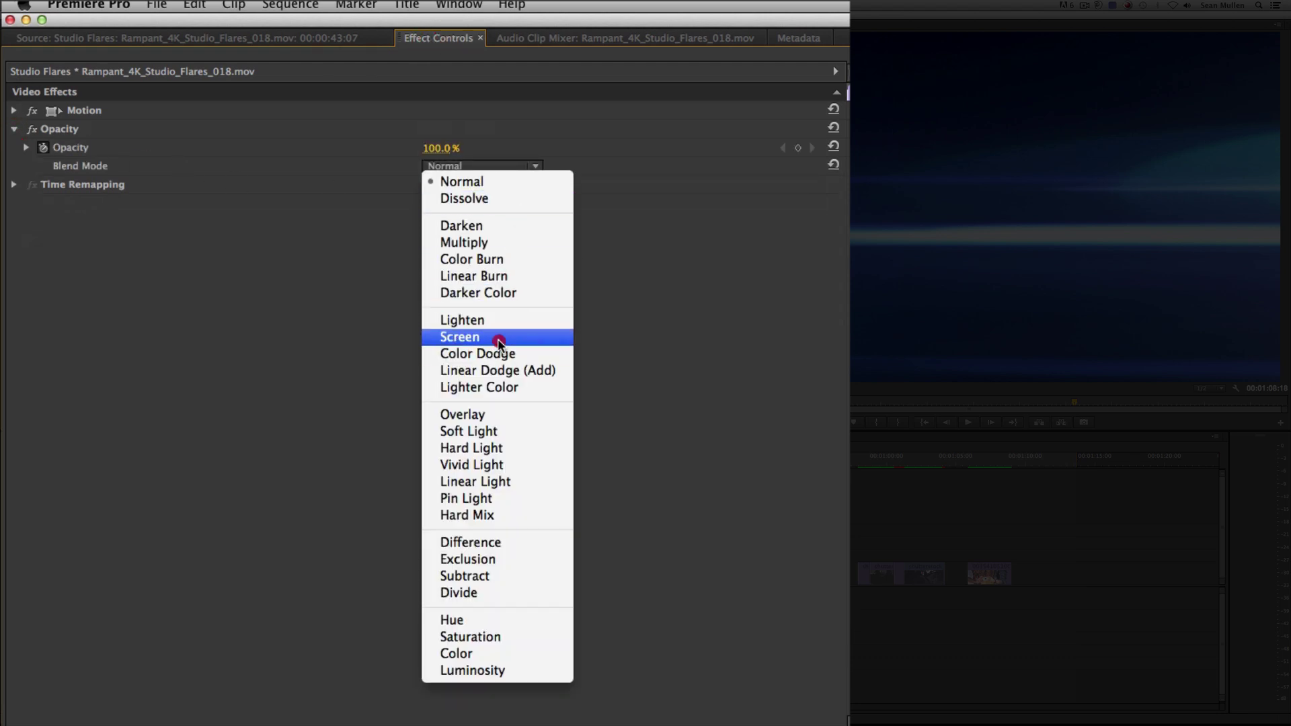
{"action": "key", "text": "Escape"}
{"action": "left_click_drag", "start_coordinate": [684, 461], "coordinate": [666, 464]}
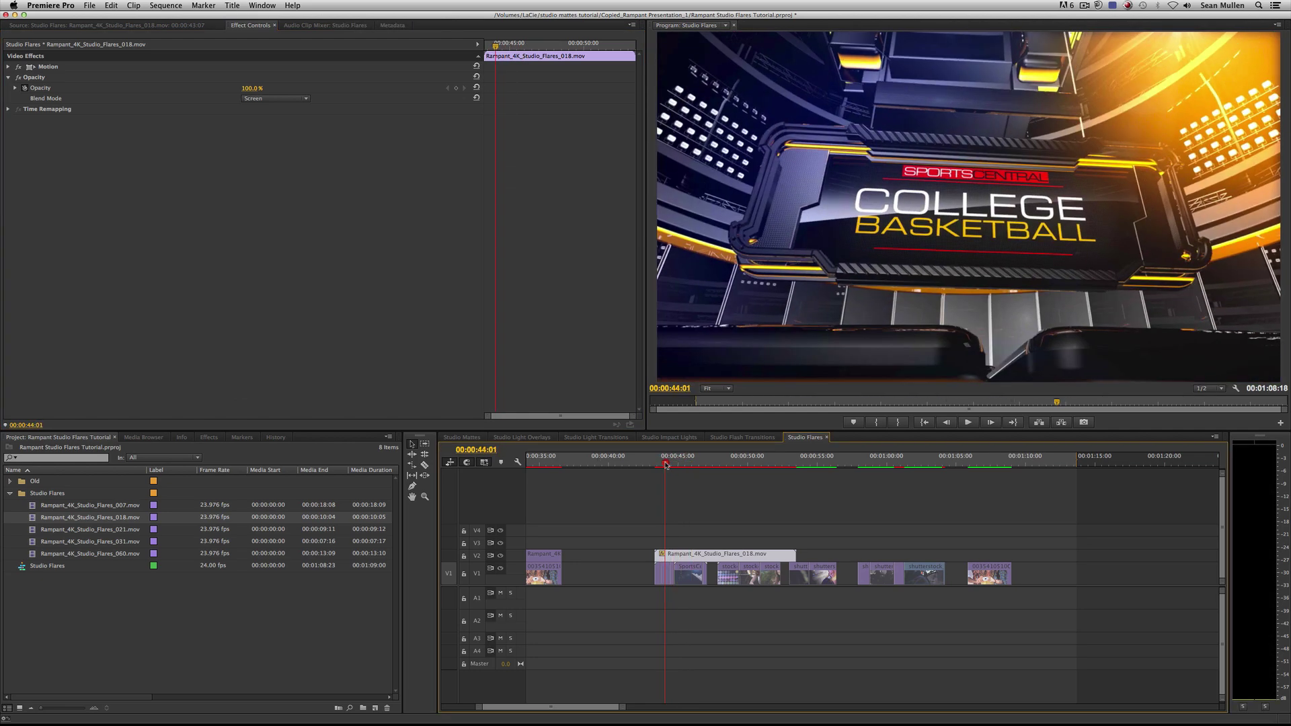
- Slide the flare clip slightly earlier and set its Motion Scale to 100
{"action": "left_click_drag", "start_coordinate": [714, 555], "coordinate": [685, 558]}
{"action": "left_click_drag", "start_coordinate": [661, 462], "coordinate": [663, 463]}
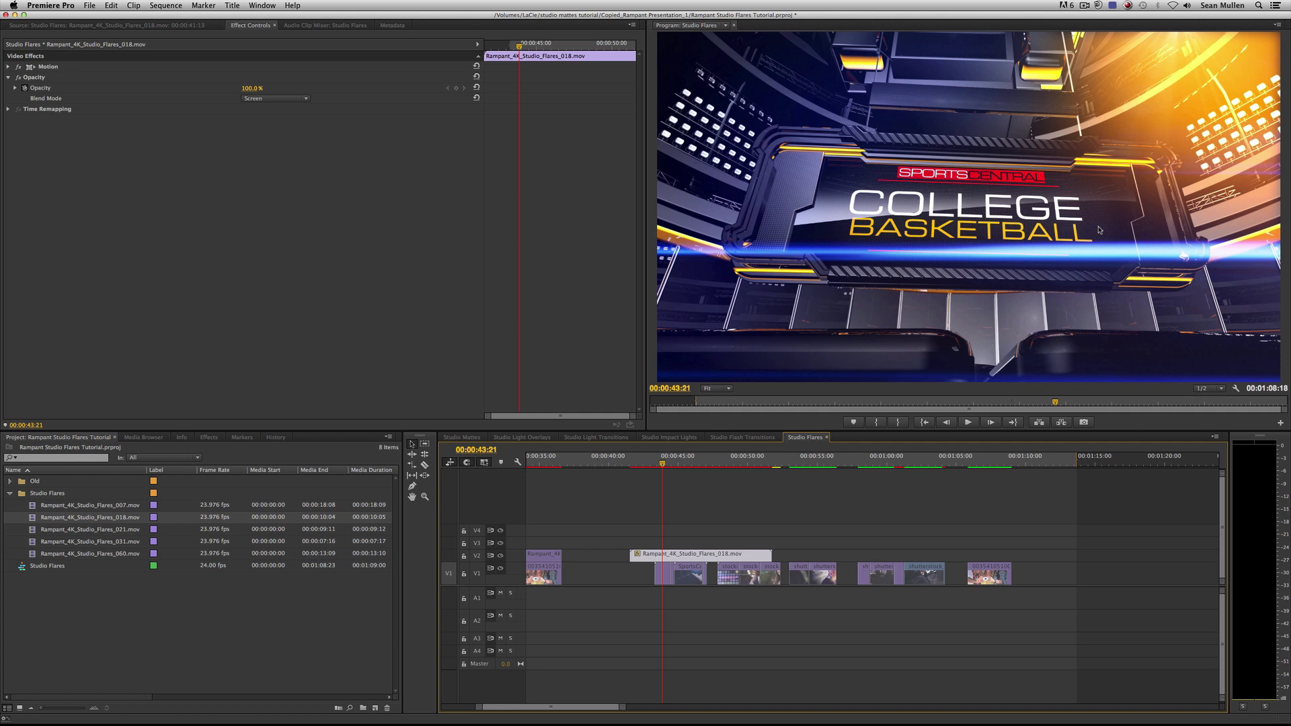
{"action": "left_click", "coordinate": [8, 67]}
{"action": "left_click_drag", "start_coordinate": [253, 88], "coordinate": [223, 88]}
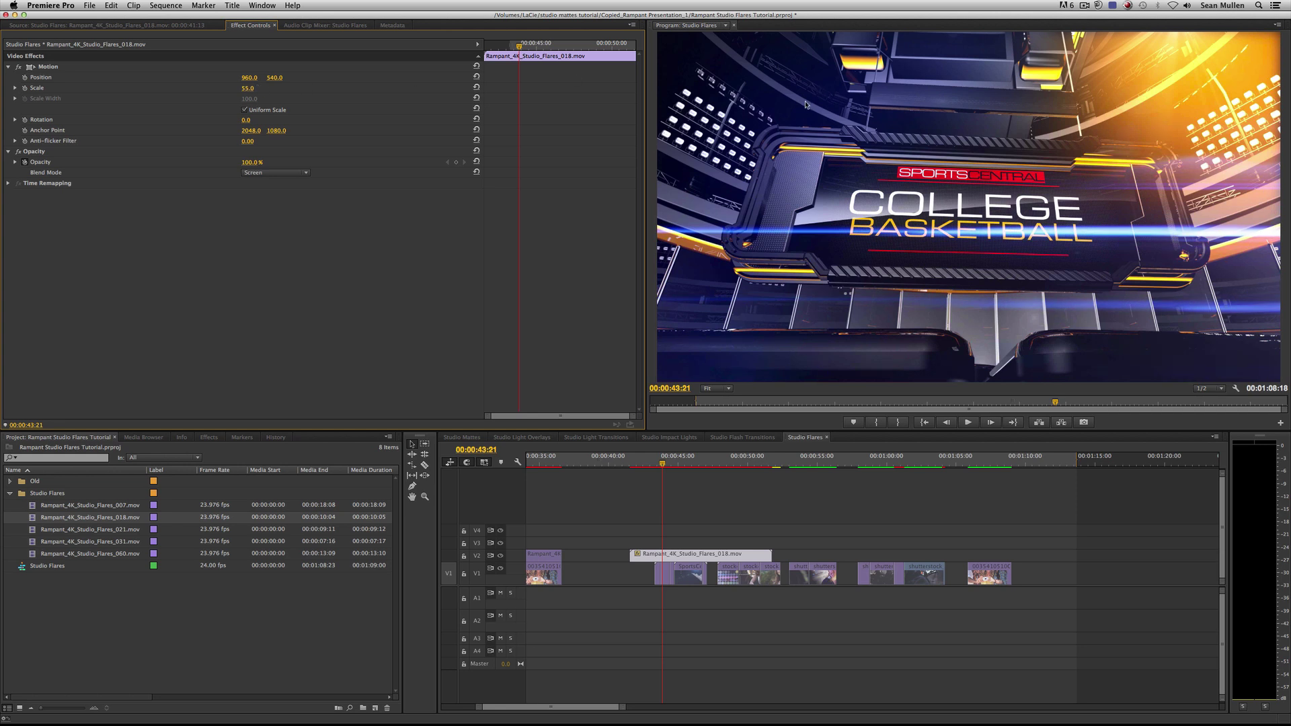
{"action": "left_click", "coordinate": [240, 88]}
{"action": "type", "text": "100"}
{"action": "key", "text": "Return"}
- Move the flare to Position 586, 474 across the College Basketball logo
{"action": "left_click_drag", "start_coordinate": [276, 77], "coordinate": [336, 77]}
{"action": "left_click_drag", "start_coordinate": [249, 77], "coordinate": [378, 79]}
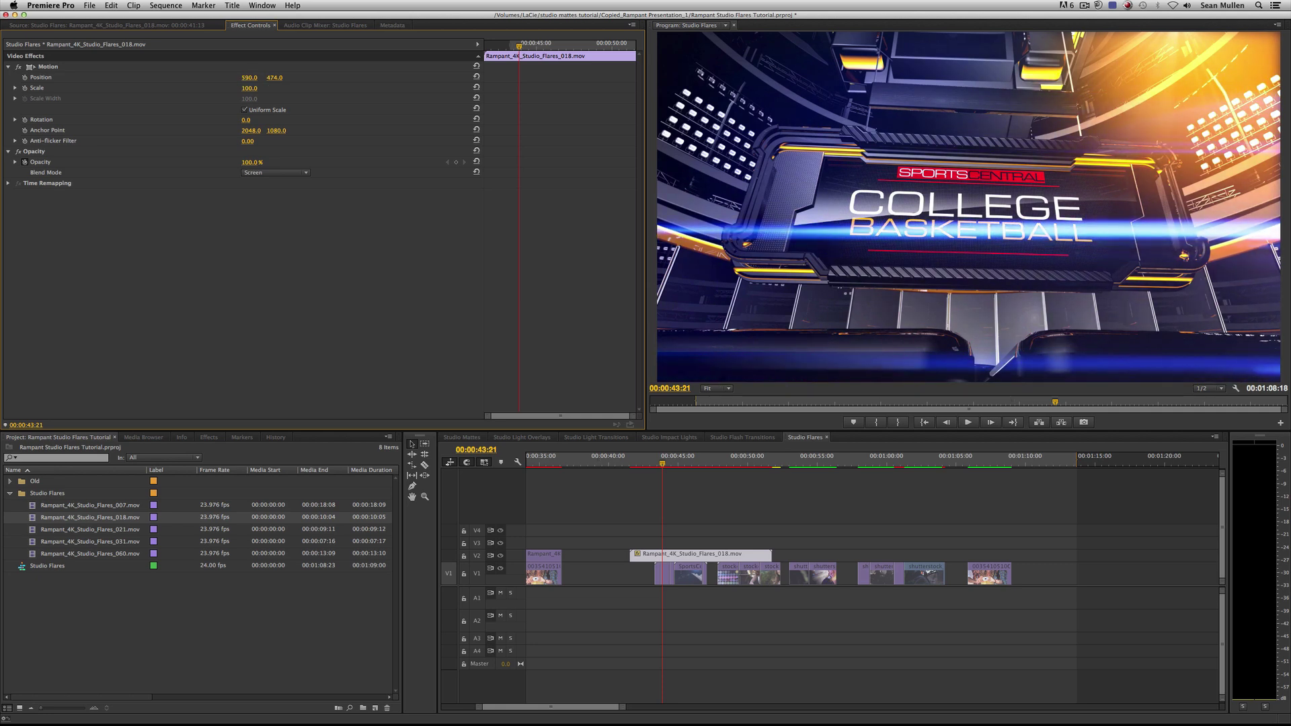
{"action": "mouse_move", "coordinate": [282, 80]}
{"action": "left_mouse_down"}
{"action": "mouse_move", "coordinate": [110, 80]}
{"action": "mouse_move", "coordinate": [261, 80]}
{"action": "left_mouse_up"}
{"action": "key", "text": "super+z"}
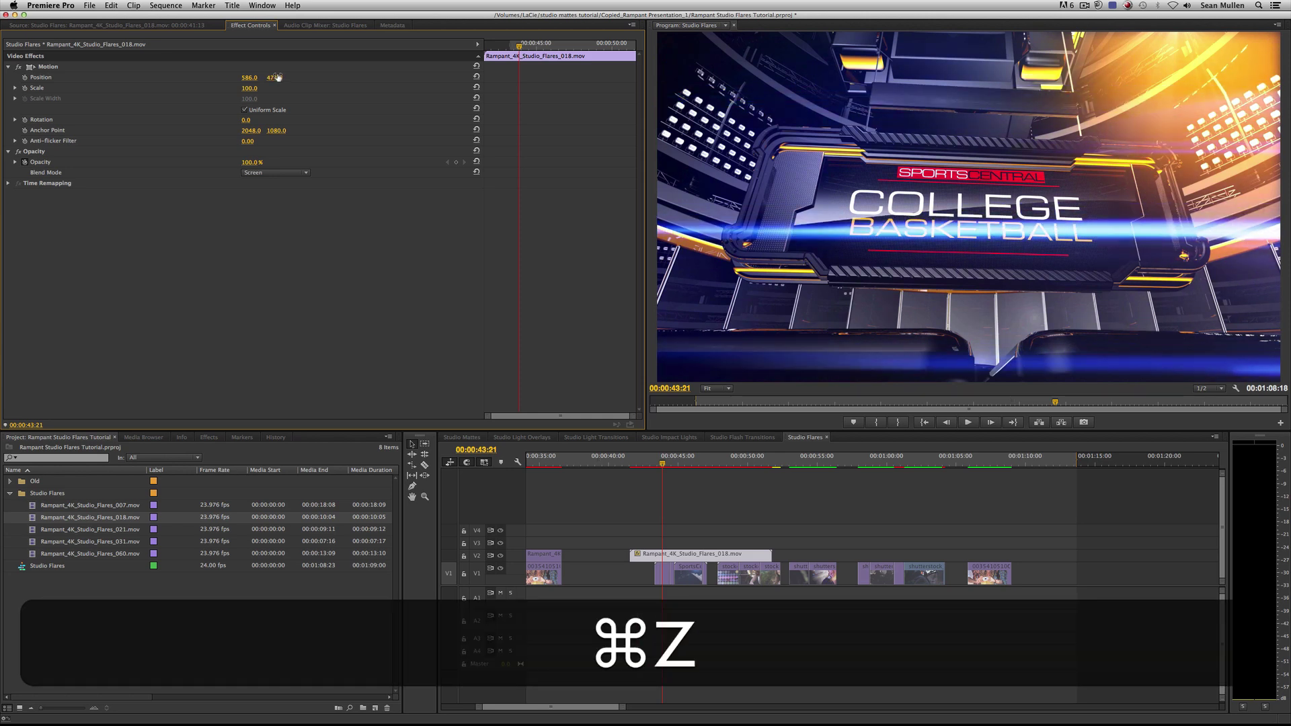
- Trim the flare to a short burst of about 00:00:01:10 and play it back
{"action": "left_click_drag", "start_coordinate": [645, 456], "coordinate": [654, 456]}
{"action": "key", "text": "space"}
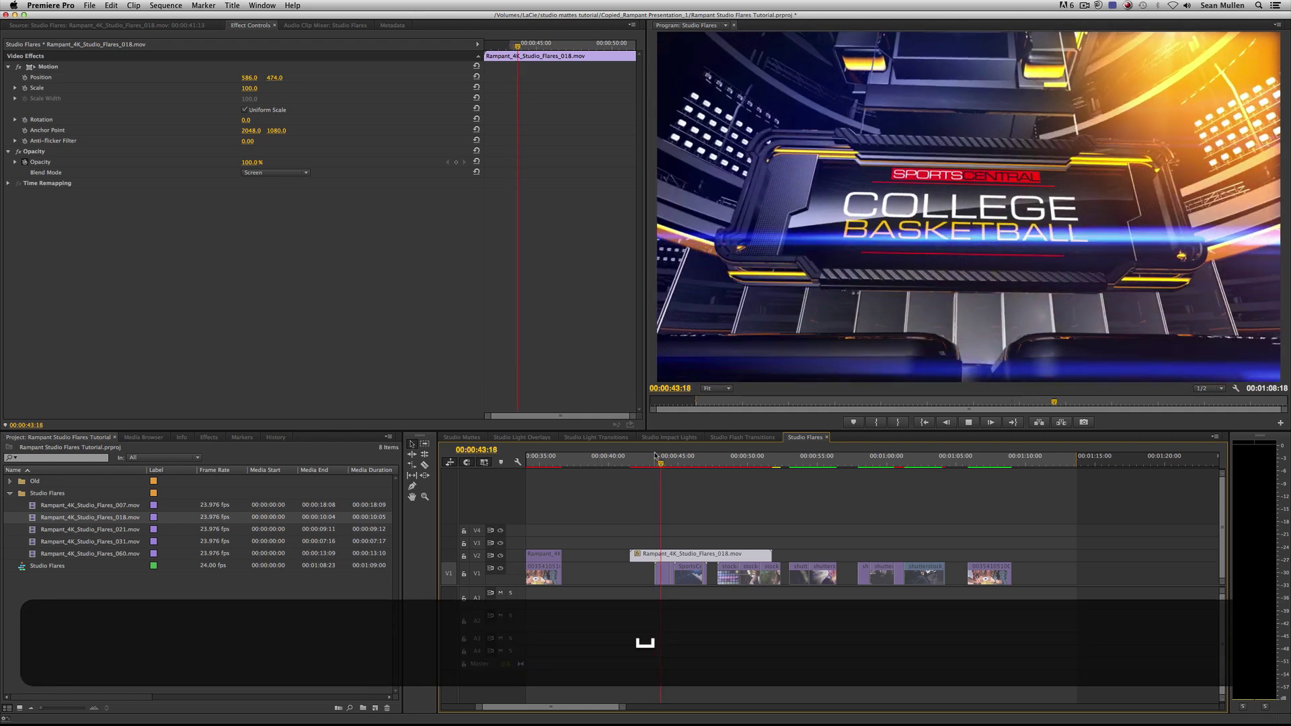
{"action": "key", "text": "space"}
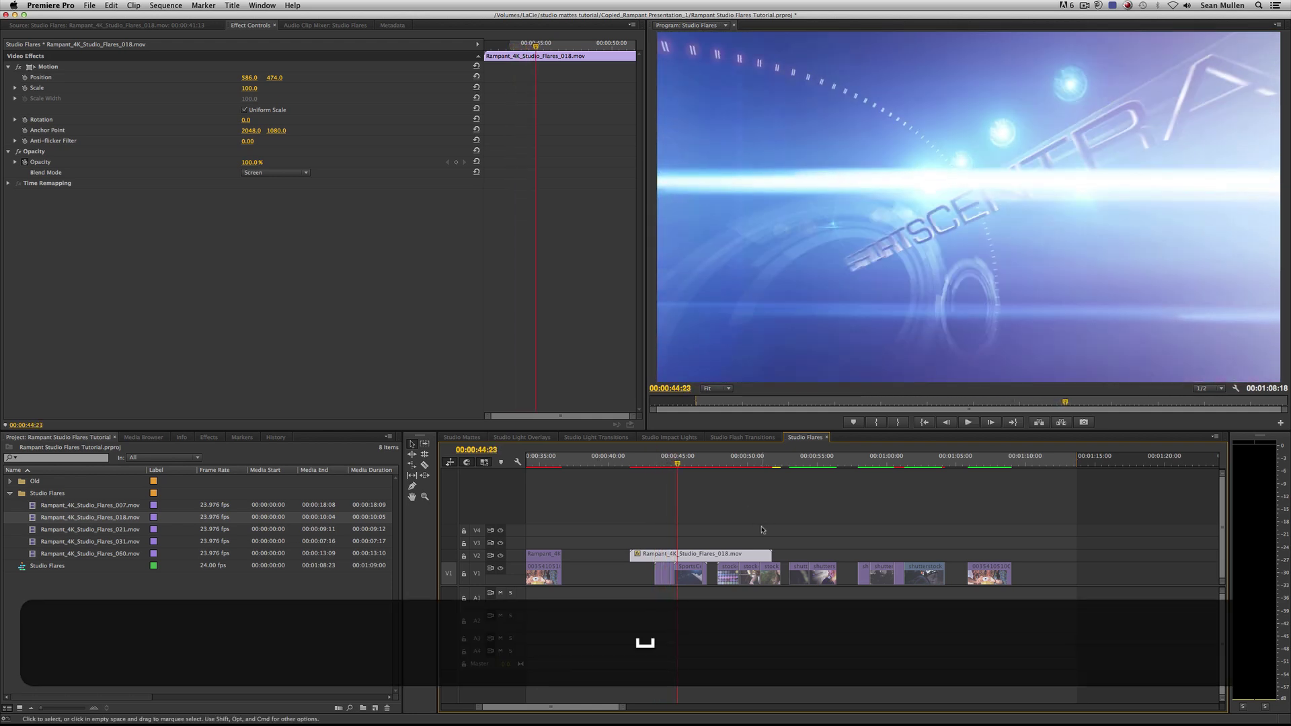
{"action": "left_click_drag", "start_coordinate": [770, 554], "coordinate": [655, 555]}
{"action": "left_click", "coordinate": [650, 455]}
{"action": "key", "text": "space"}
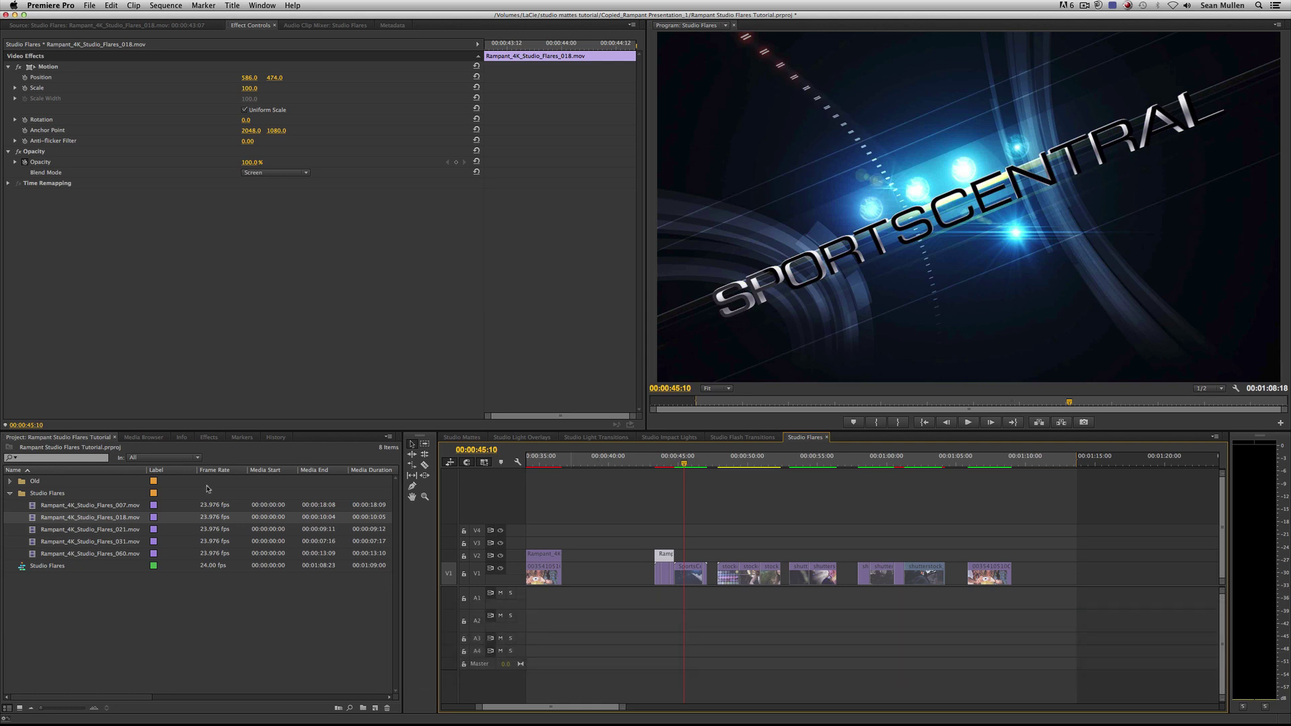
- Preview Rampant_4K_Studio_Flares_060.mov and place it on V2 at the playhead
{"action": "double_click", "coordinate": [87, 554]}
{"action": "left_click", "coordinate": [229, 403]}
{"action": "left_click_drag", "start_coordinate": [241, 393], "coordinate": [295, 402]}
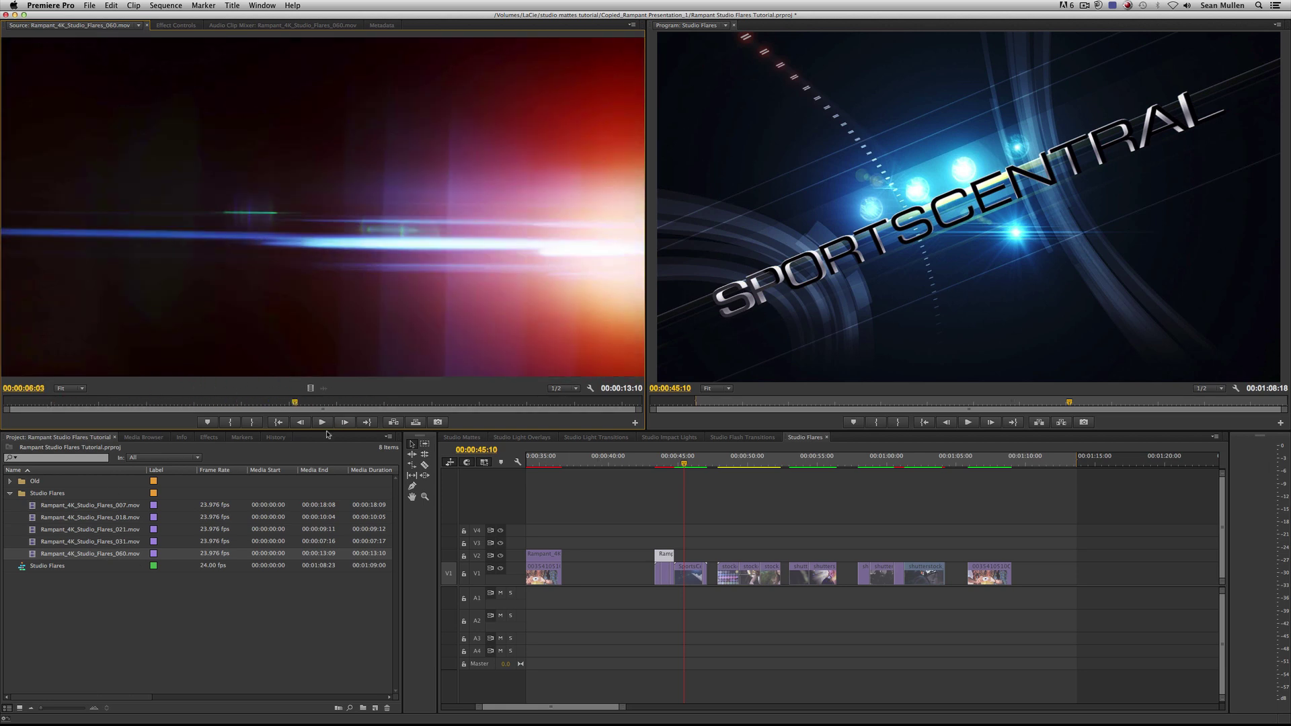
{"action": "left_click", "coordinate": [33, 555]}
{"action": "left_click_drag", "start_coordinate": [81, 549], "coordinate": [693, 555]}
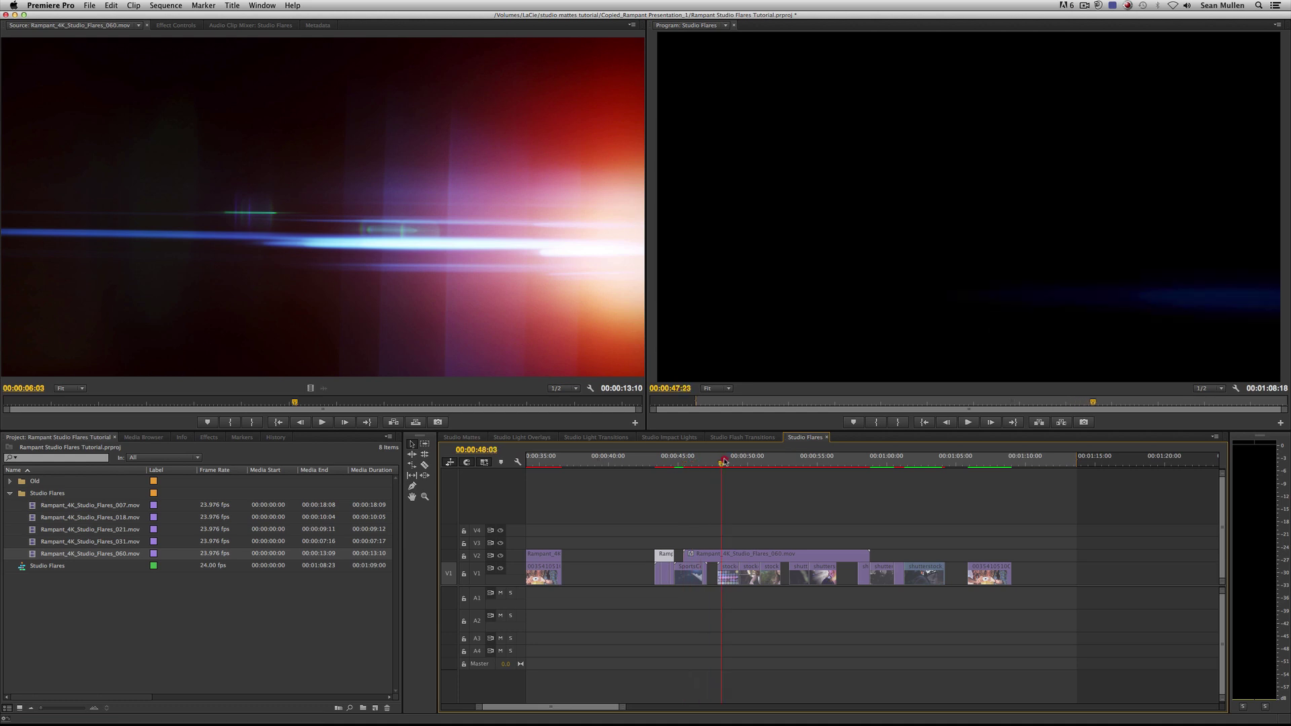
{"action": "left_click", "coordinate": [782, 455]}
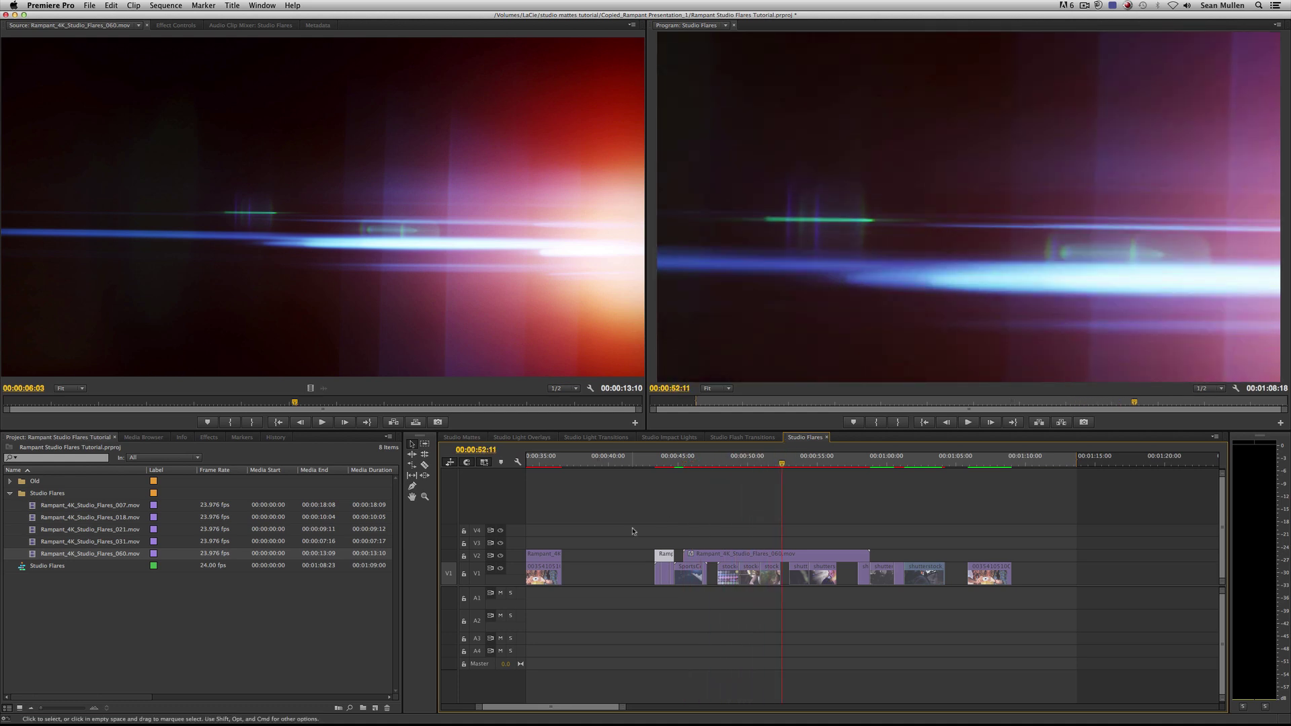
- Try the Screen blend mode on the 060 flare, then undo it back to Normal
{"action": "double_click", "coordinate": [749, 551]}
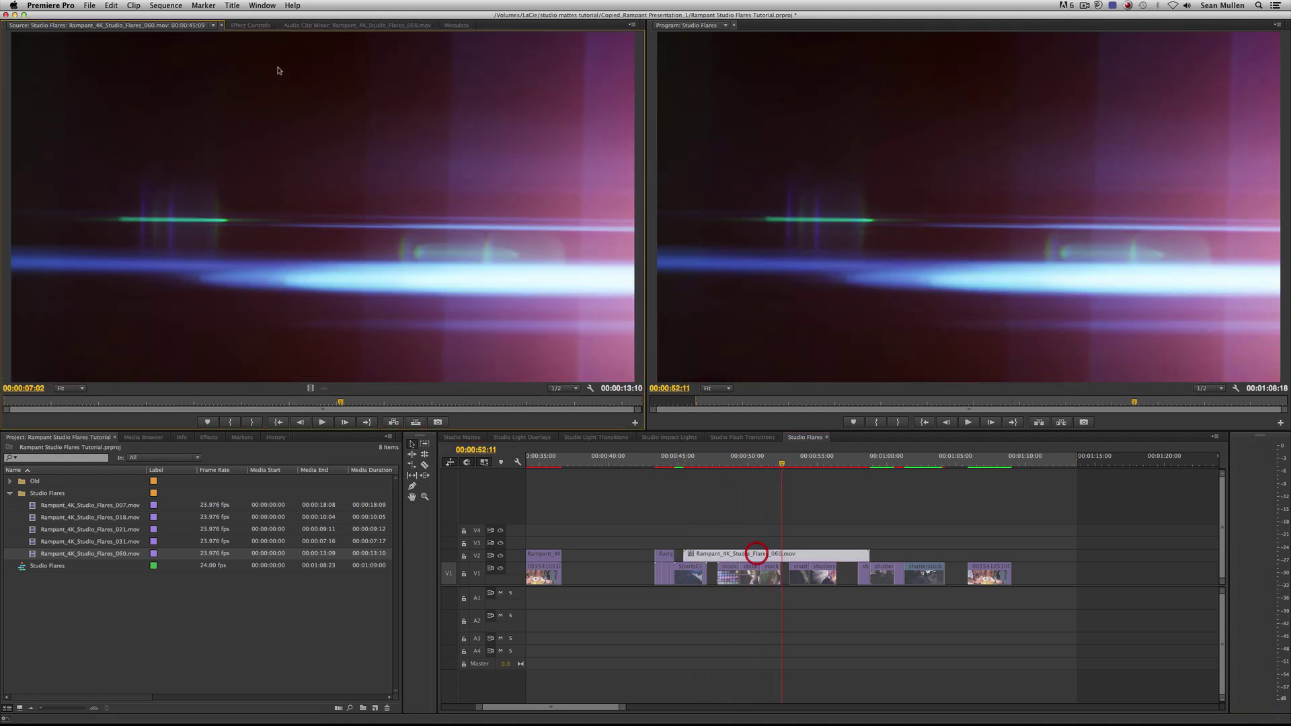
{"action": "left_click", "coordinate": [250, 25]}
{"action": "left_click", "coordinate": [8, 77]}
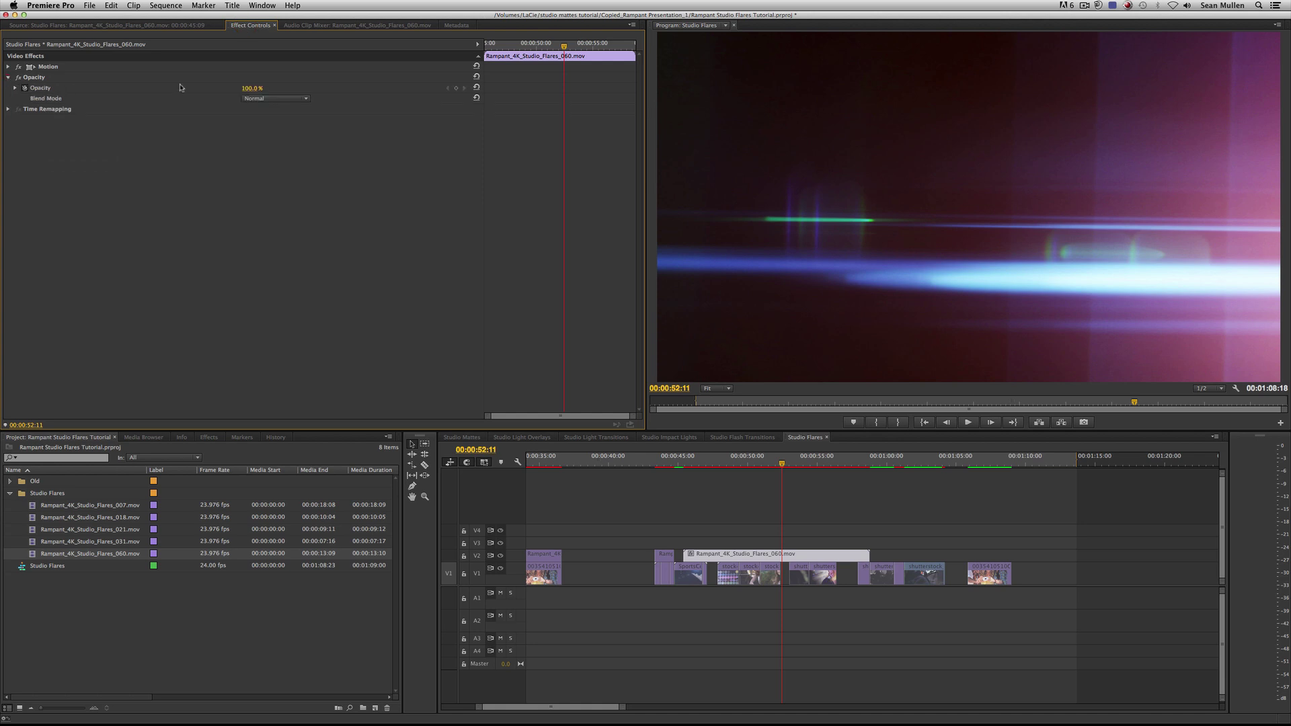
{"action": "left_click", "coordinate": [282, 99]}
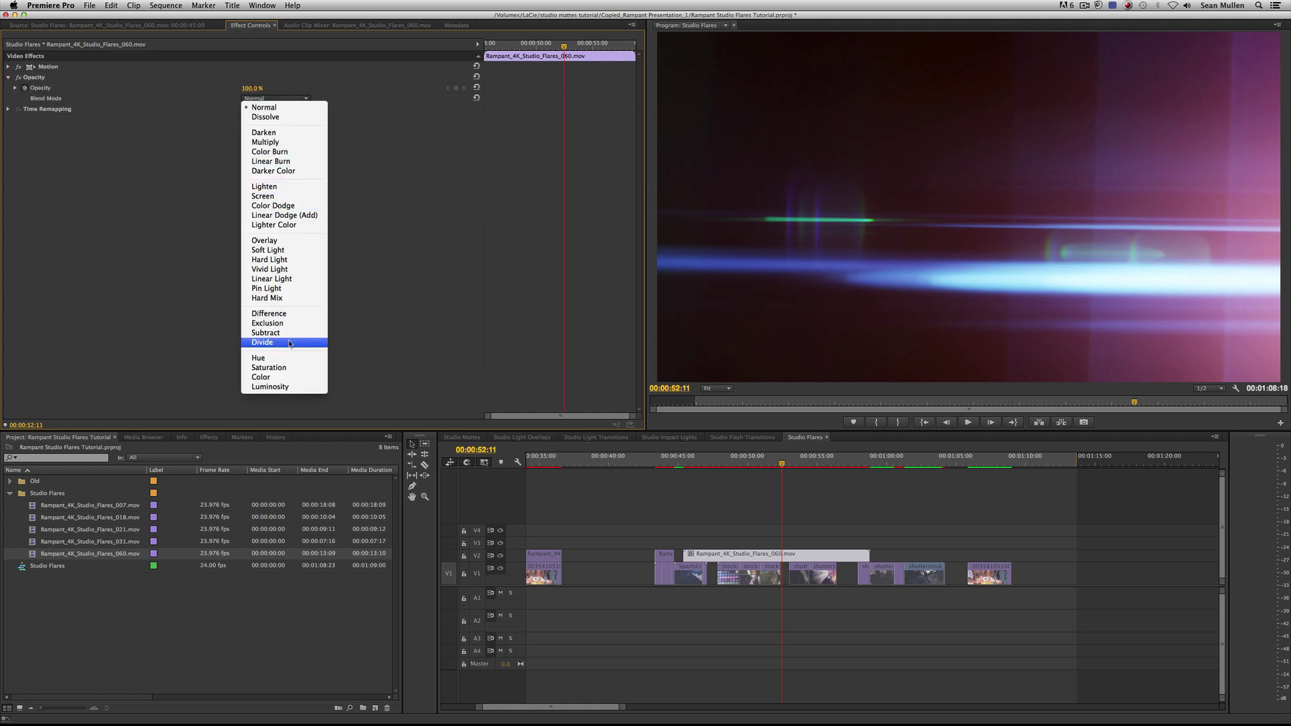
{"action": "left_click", "coordinate": [299, 196]}
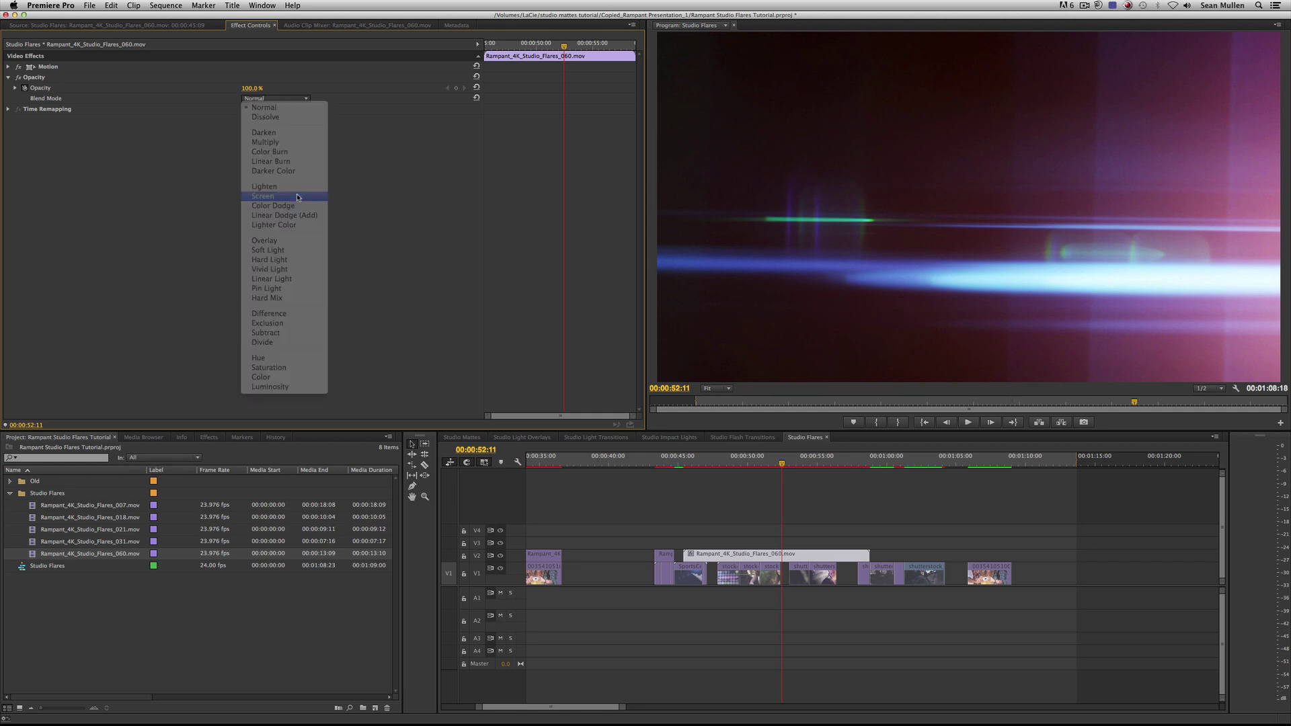
{"action": "left_click_drag", "start_coordinate": [736, 455], "coordinate": [698, 460]}
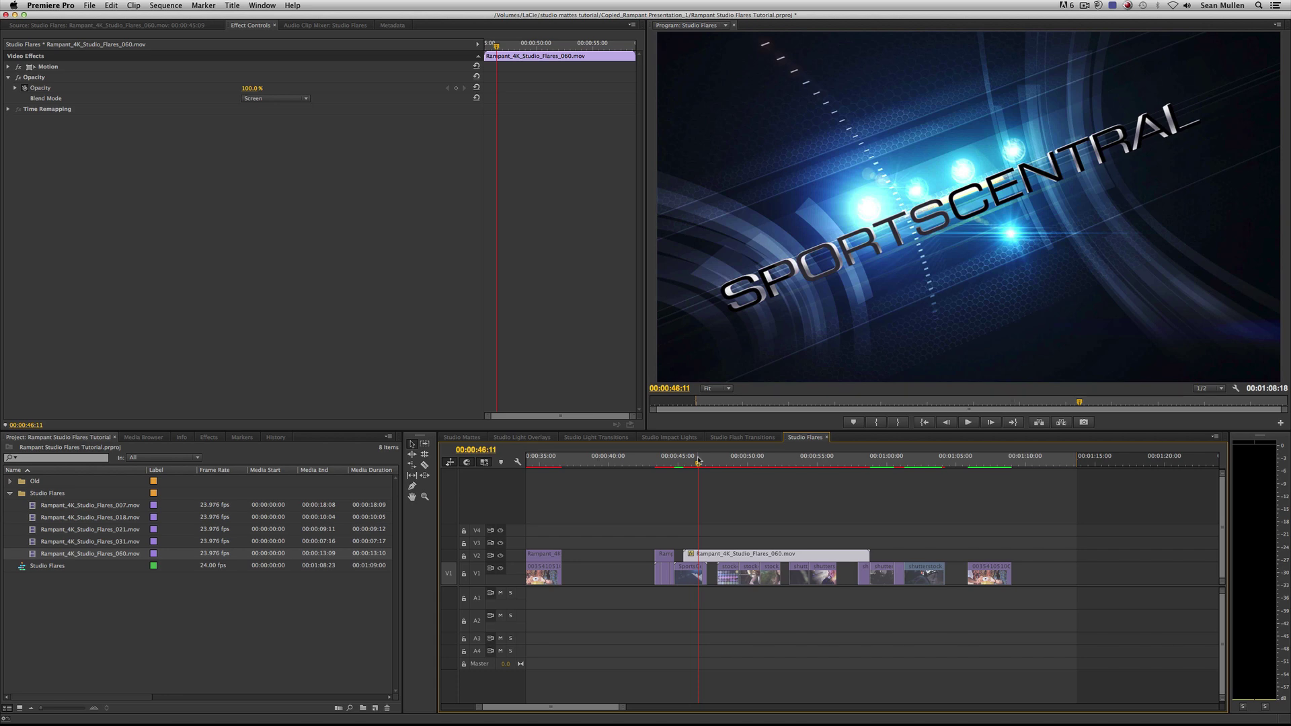
{"action": "key", "text": "super+z"}
- Copy the Screen-blend Opacity effect from the 018 flare clip
{"action": "left_click_drag", "start_coordinate": [735, 462], "coordinate": [773, 457]}
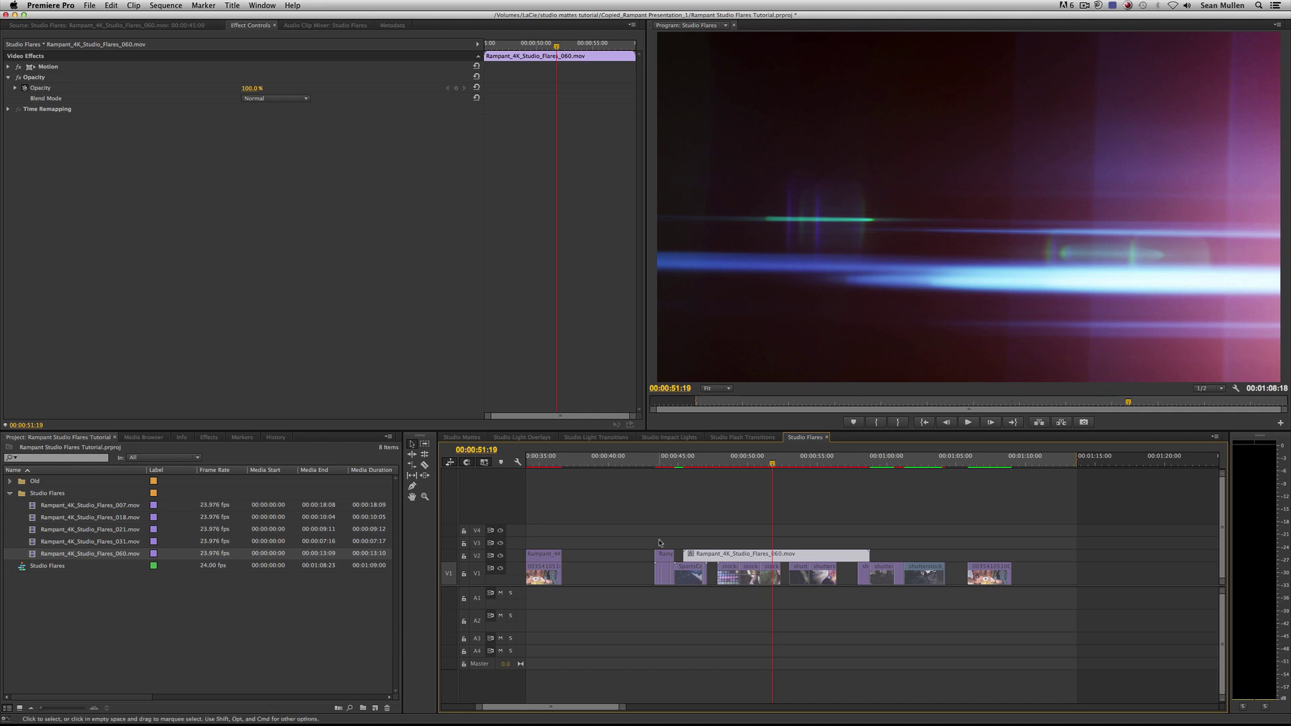
{"action": "left_click", "coordinate": [662, 457]}
{"action": "double_click", "coordinate": [664, 561]}
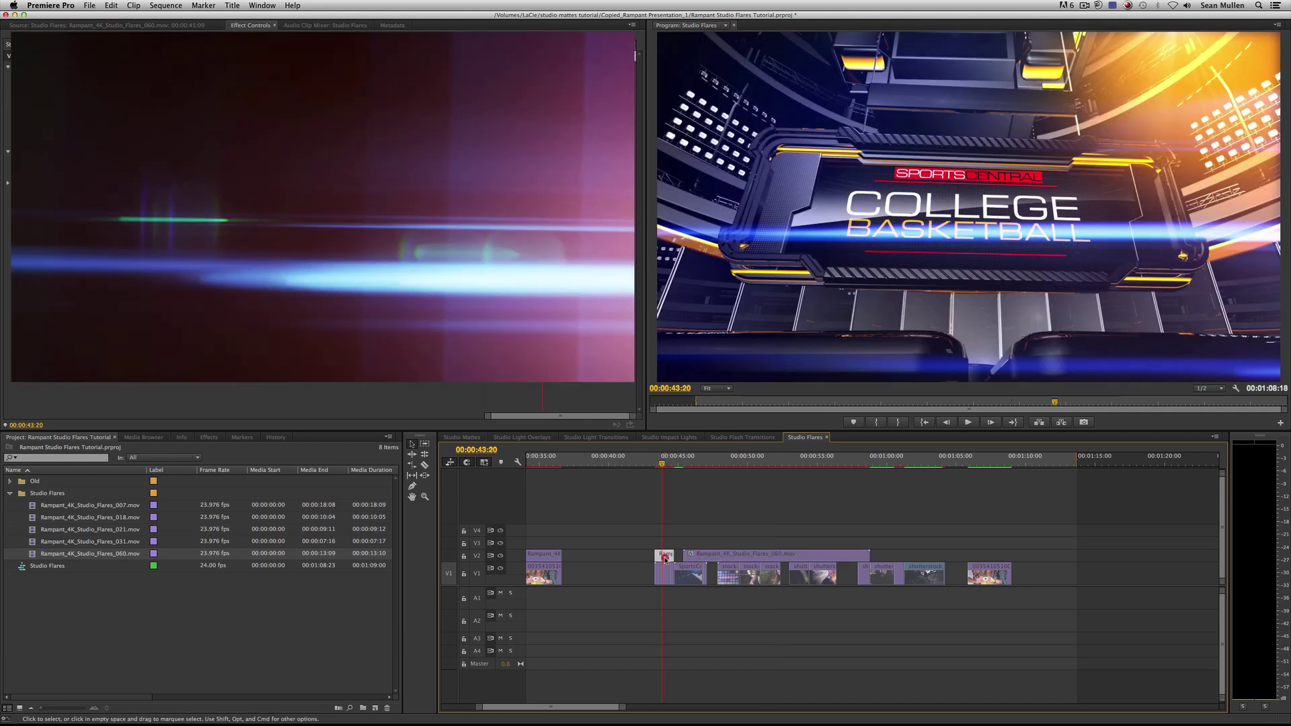
{"action": "left_click", "coordinate": [247, 25]}
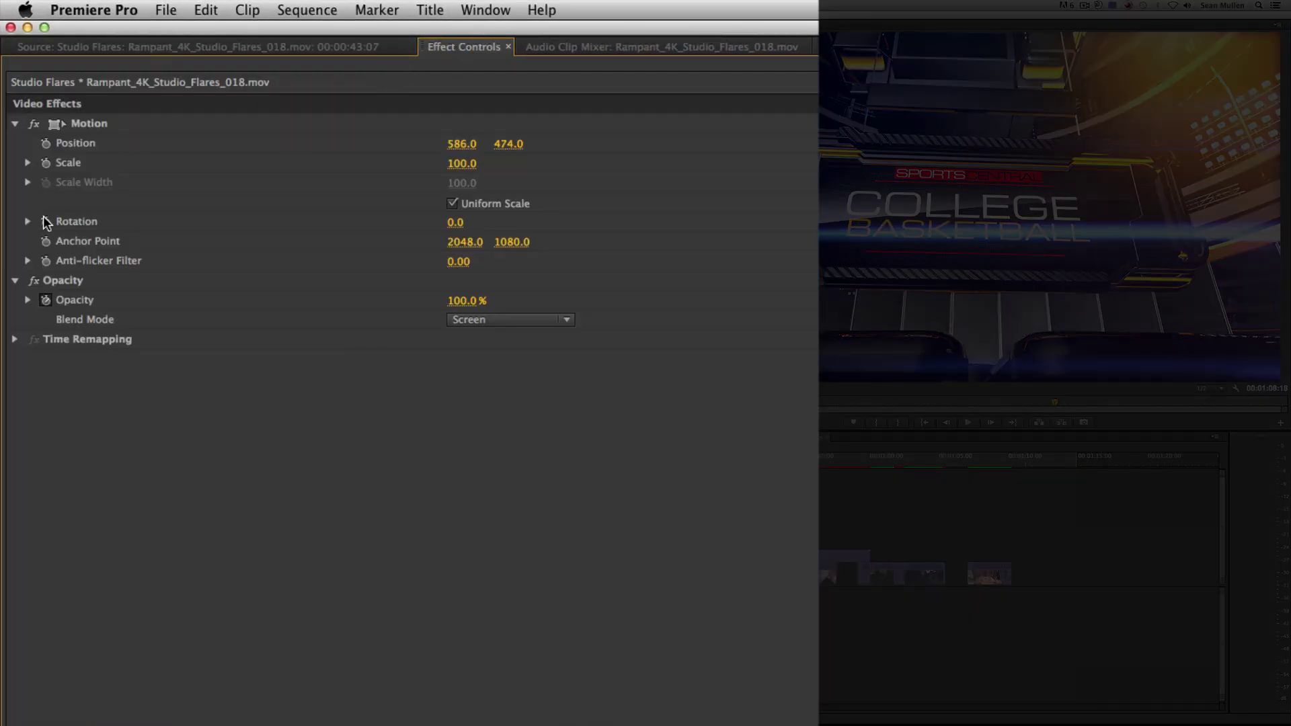
{"action": "left_click", "coordinate": [74, 281]}
{"action": "key", "text": "super+c"}
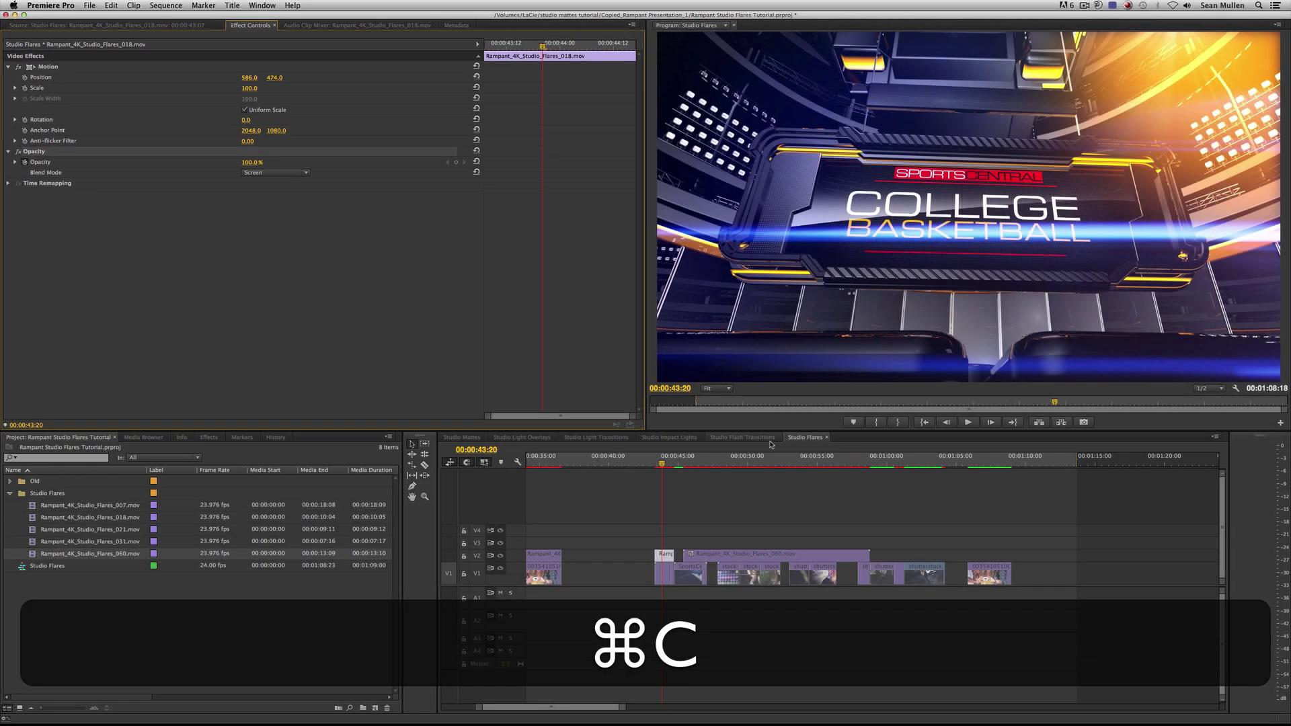
- Paste the Screen-blend Opacity onto the 060 clip and start shortening its end
{"action": "left_click", "coordinate": [720, 459]}
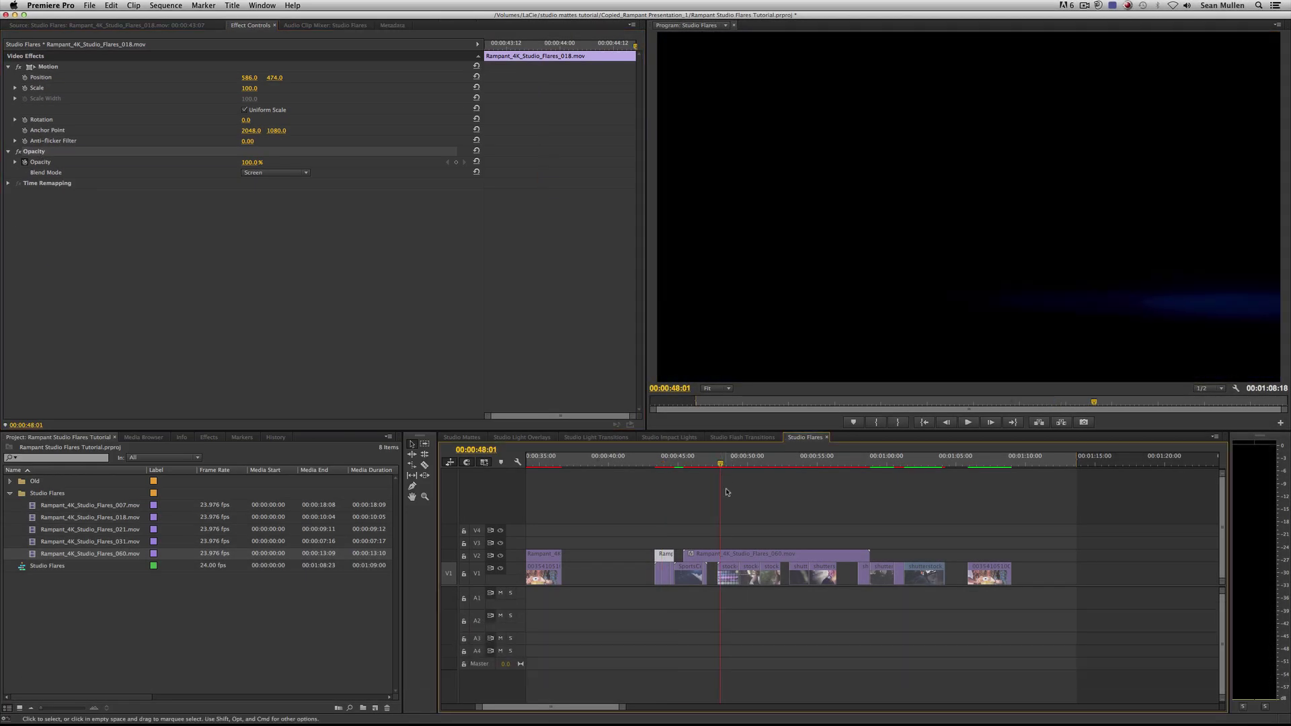
{"action": "left_click", "coordinate": [740, 556]}
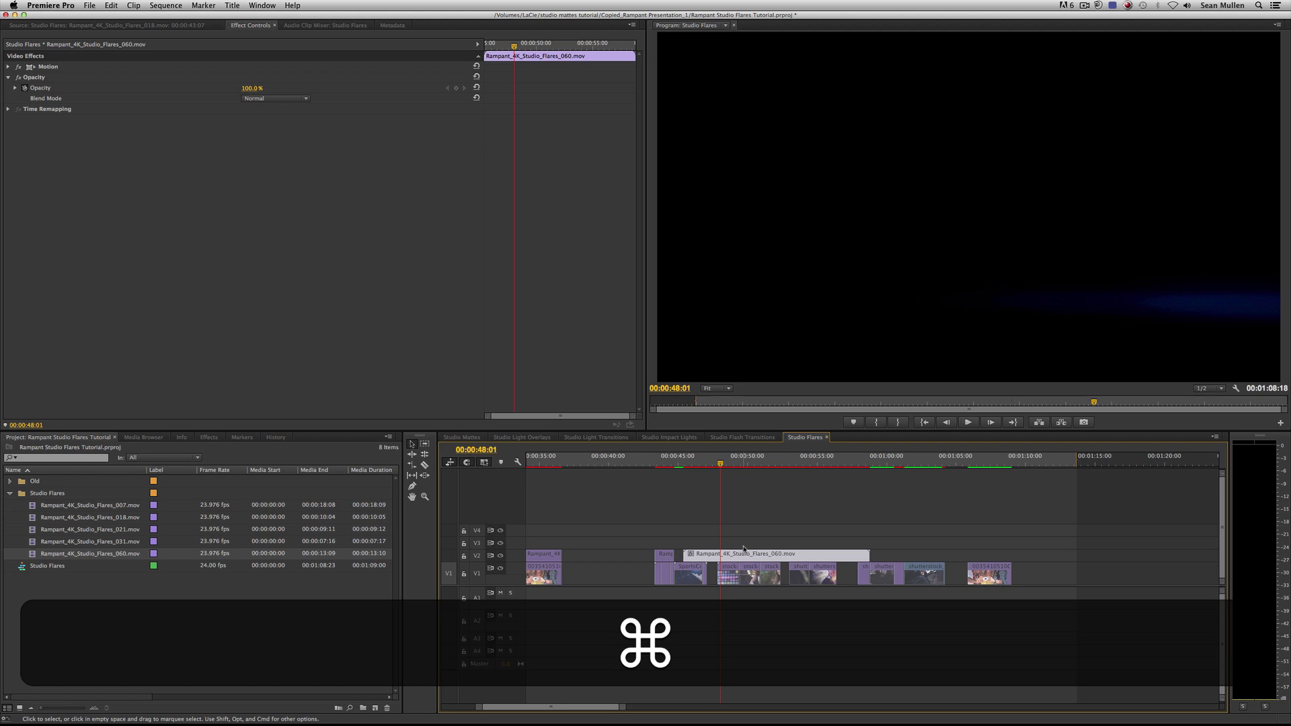
{"action": "key", "text": "super+v"}
{"action": "left_click_drag", "start_coordinate": [720, 462], "coordinate": [700, 463]}
{"action": "left_click_drag", "start_coordinate": [869, 555], "coordinate": [706, 554]}
- Finish trimming the 060 flare to the SportsCentral title shot and play back the section
{"action": "left_click", "coordinate": [693, 461]}
{"action": "left_click_drag", "start_coordinate": [693, 461], "coordinate": [657, 462]}
{"action": "key", "text": "space"}
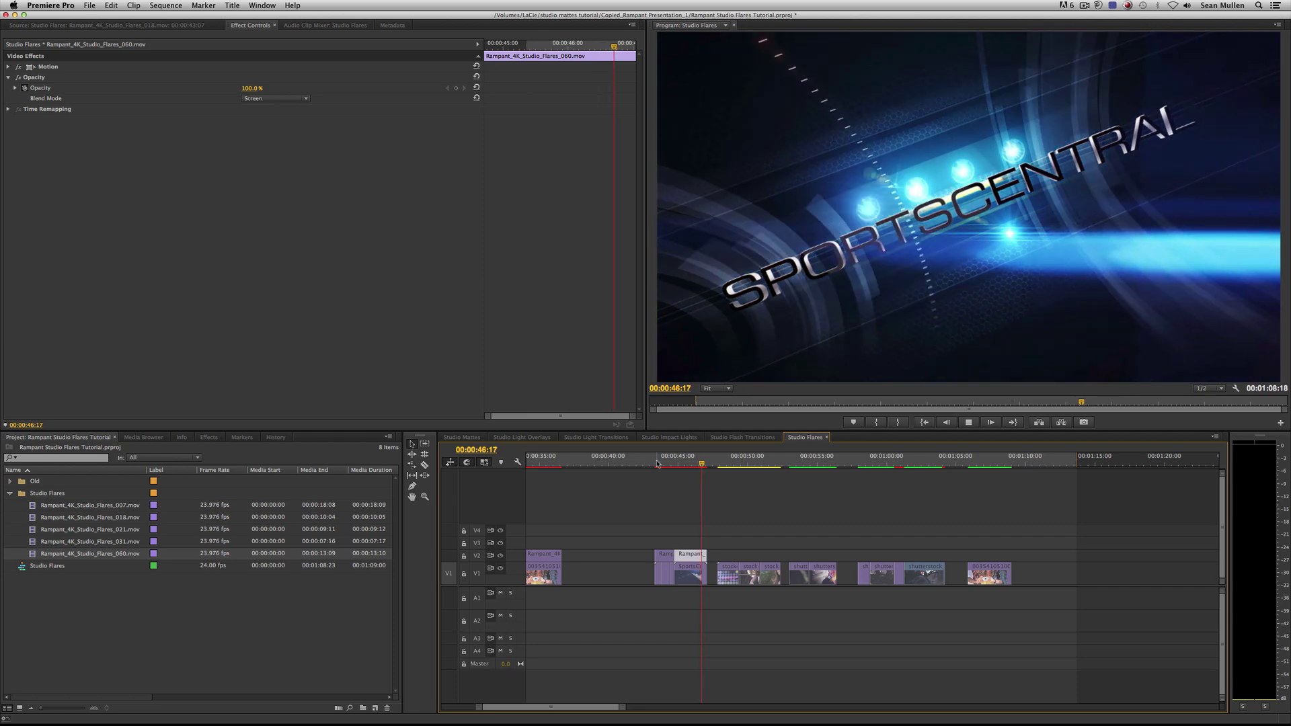
{"action": "key", "text": "space"}
{"action": "left_click_drag", "start_coordinate": [657, 462], "coordinate": [687, 461]}
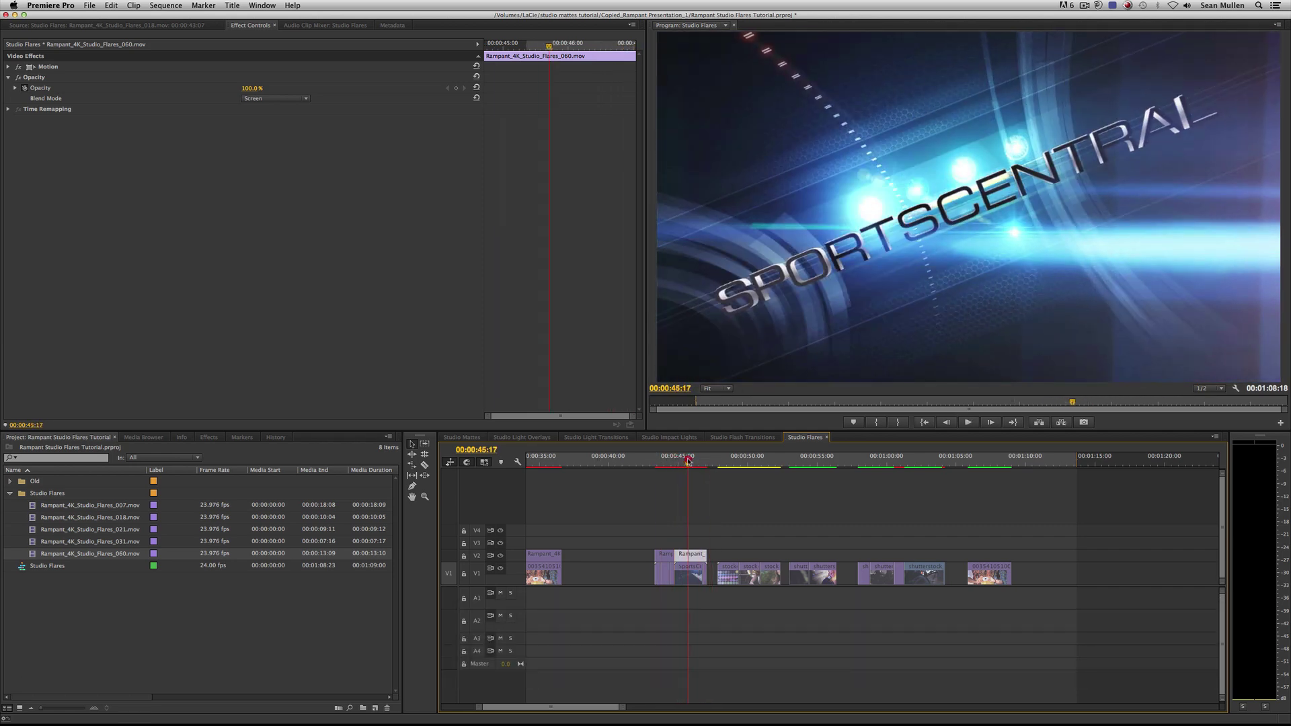
{"action": "key", "text": "space"}
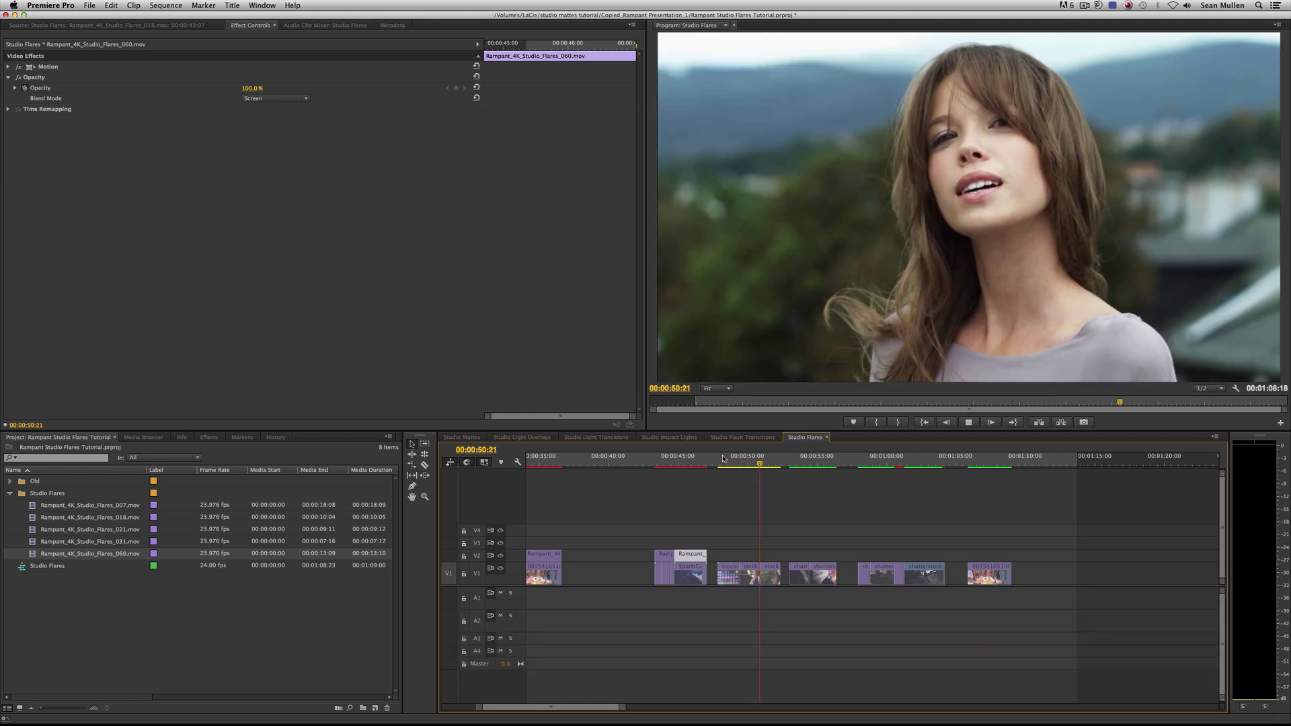
{"action": "key", "text": "space"}
{"action": "mouse_move", "coordinate": [723, 458]}
{"action": "left_mouse_down"}
{"action": "mouse_move", "coordinate": [755, 458]}
{"action": "mouse_move", "coordinate": [720, 458]}
{"action": "mouse_move", "coordinate": [744, 468]}
{"action": "left_mouse_up"}
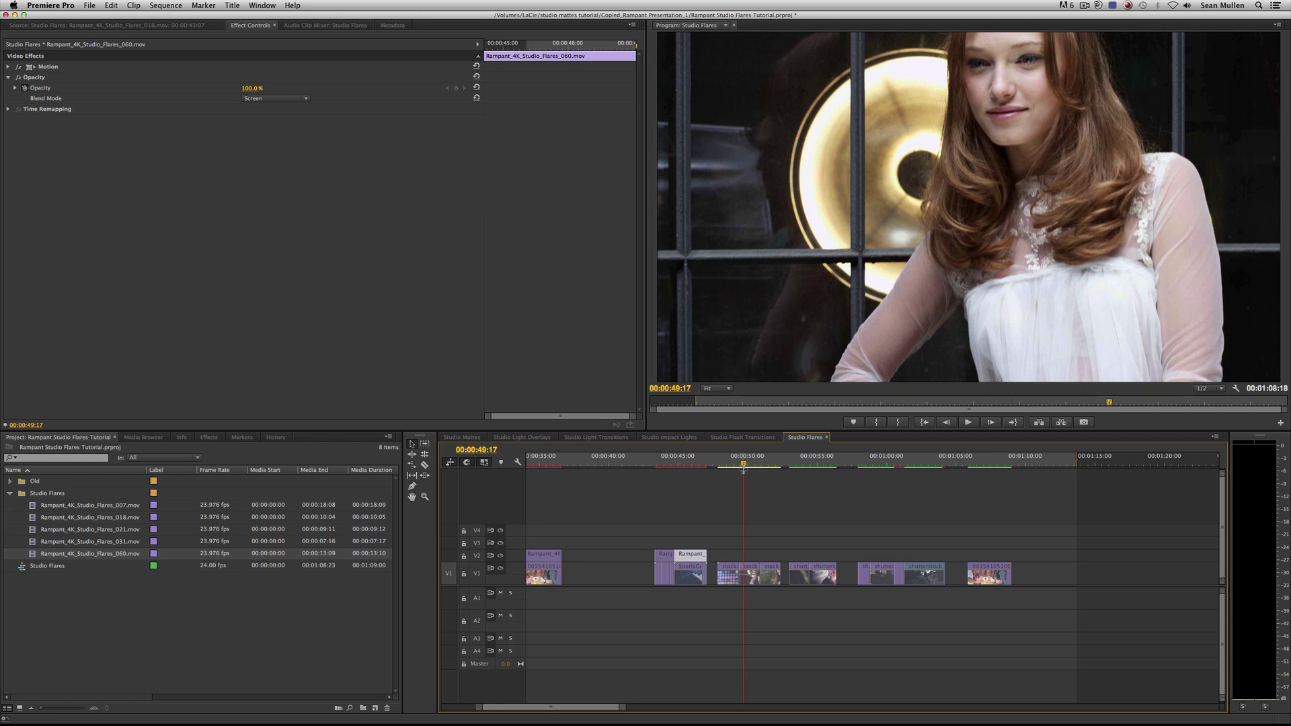
- Drop another 060 flare onto V2 over the woman shots and paste the Screen-blend Opacity
{"action": "double_click", "coordinate": [33, 555]}
{"action": "left_click_drag", "start_coordinate": [97, 401], "coordinate": [452, 402]}
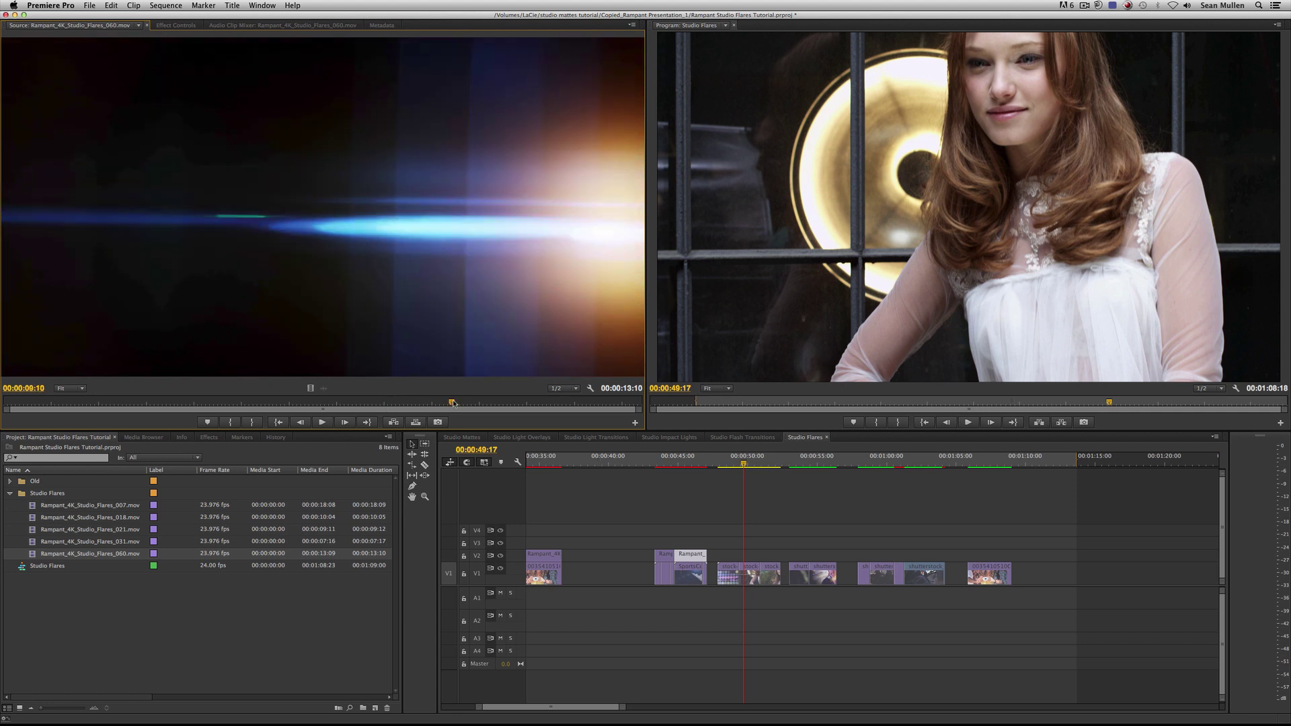
{"action": "left_click_drag", "start_coordinate": [420, 300], "coordinate": [719, 558]}
{"action": "left_click_drag", "start_coordinate": [743, 461], "coordinate": [810, 464]}
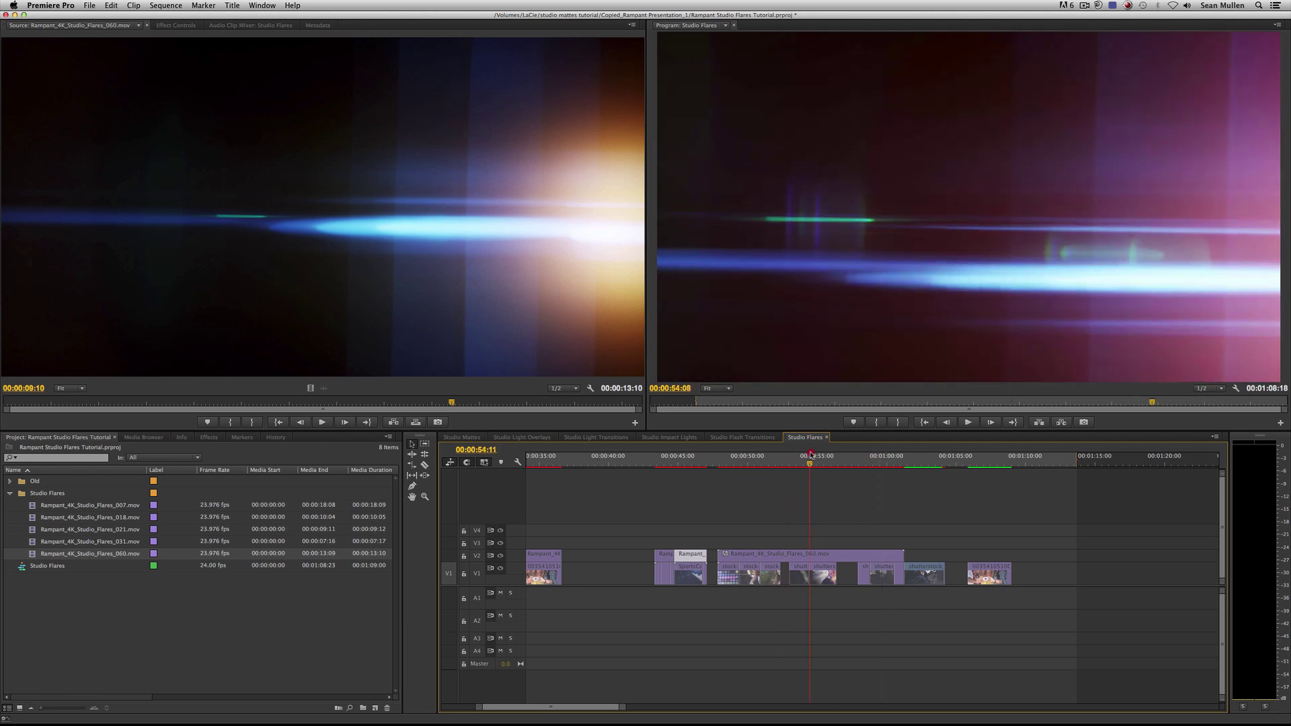
{"action": "left_click", "coordinate": [758, 555]}
{"action": "key", "text": "super+v"}
- Trim the new flare's start to about 00:00:47:20 and play it back
{"action": "mouse_move", "coordinate": [753, 462]}
{"action": "left_mouse_down"}
{"action": "mouse_move", "coordinate": [736, 463]}
{"action": "mouse_move", "coordinate": [751, 463]}
{"action": "left_mouse_up"}
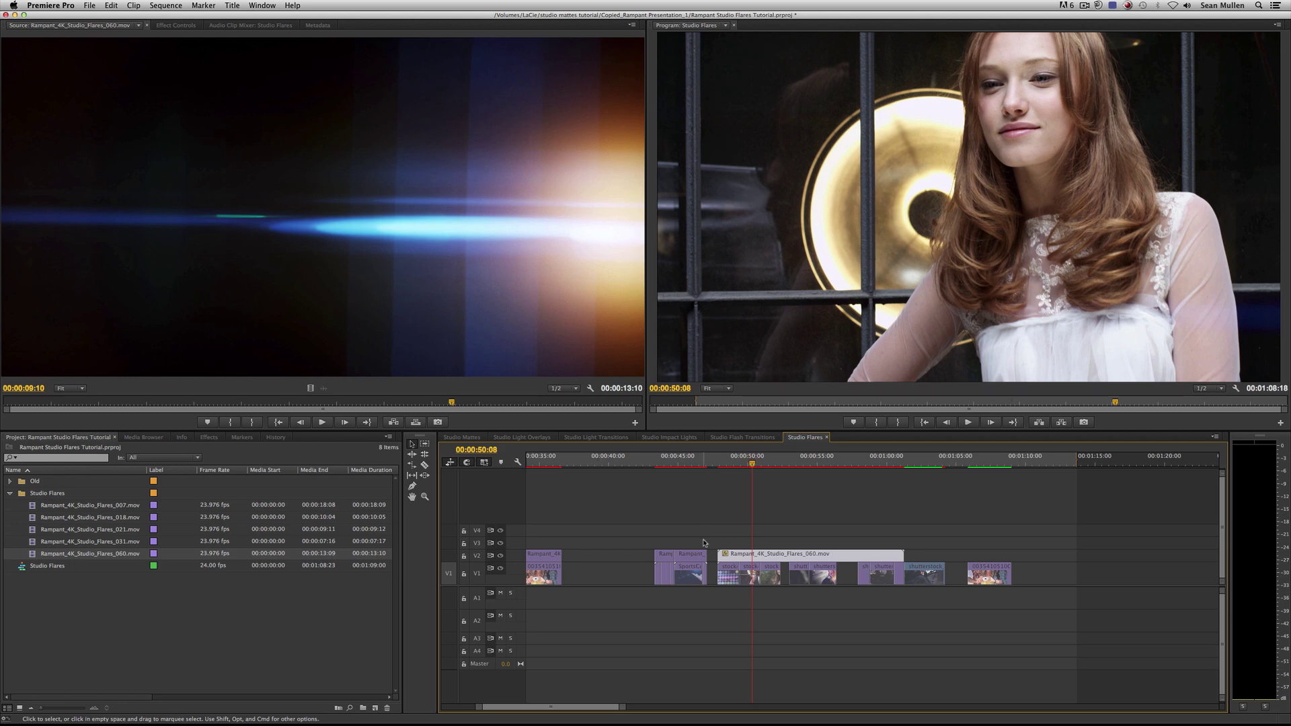
{"action": "left_click_drag", "start_coordinate": [718, 555], "coordinate": [782, 557]}
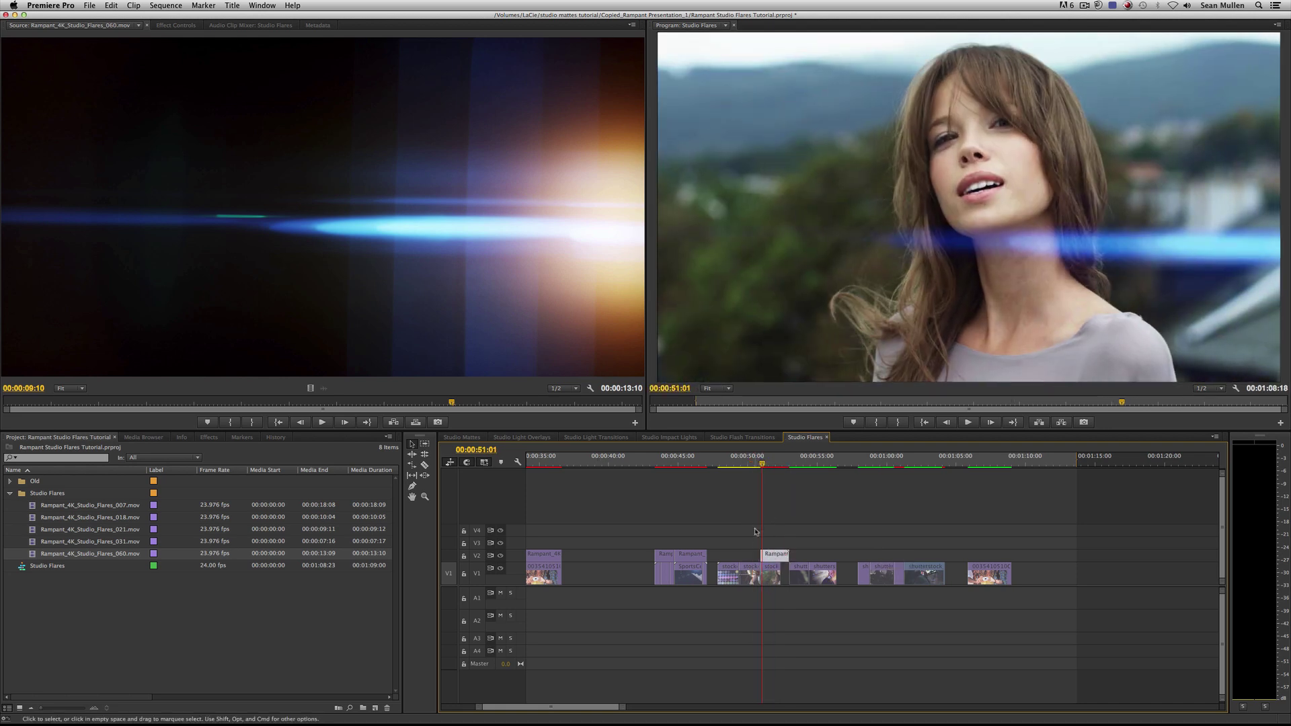
{"action": "mouse_move", "coordinate": [762, 554]}
{"action": "left_mouse_down"}
{"action": "mouse_move", "coordinate": [718, 555]}
{"action": "mouse_move", "coordinate": [779, 553]}
{"action": "left_mouse_up"}
{"action": "left_click", "coordinate": [716, 459]}
{"action": "key", "text": "space"}
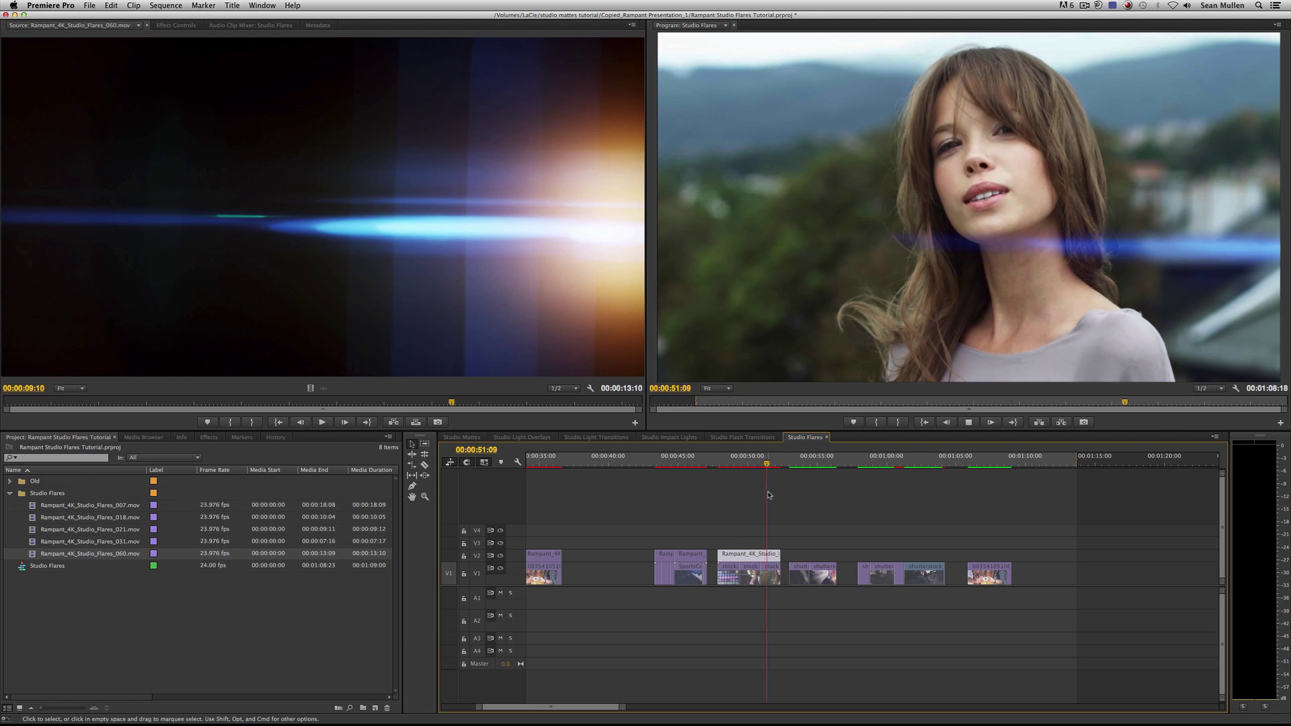
{"action": "key", "text": "space"}
{"action": "left_click", "coordinate": [734, 461]}
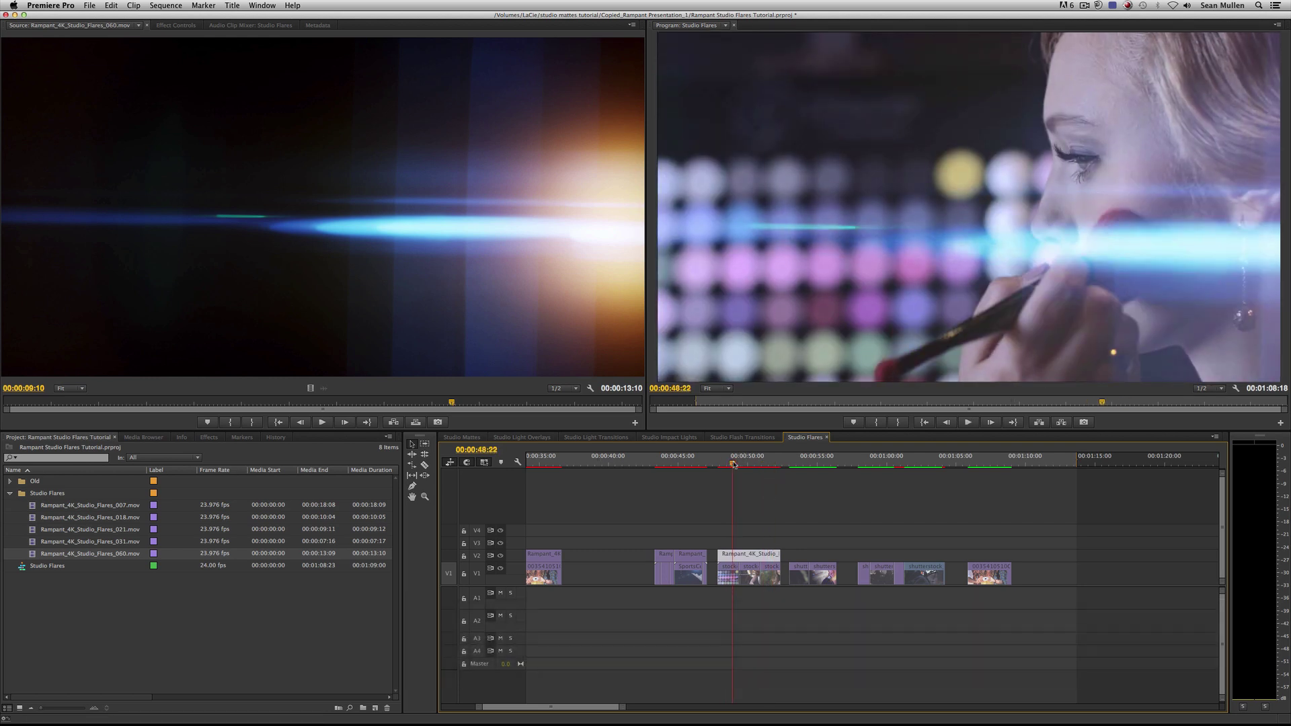
{"action": "double_click", "coordinate": [740, 555]}
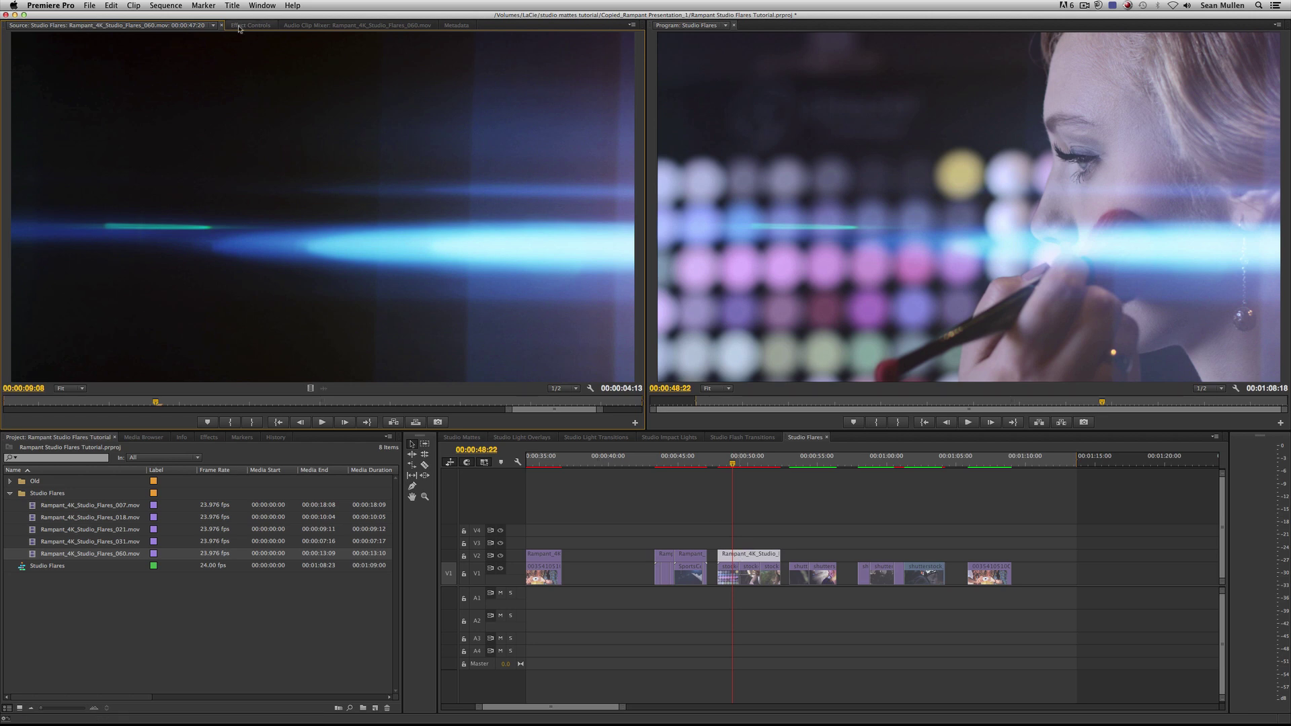
- Lower the 060 flare to Position 960, 731 and play it back to check the band
{"action": "left_click", "coordinate": [239, 26]}
{"action": "left_click", "coordinate": [9, 67]}
{"action": "left_click_drag", "start_coordinate": [280, 78], "coordinate": [405, 78]}
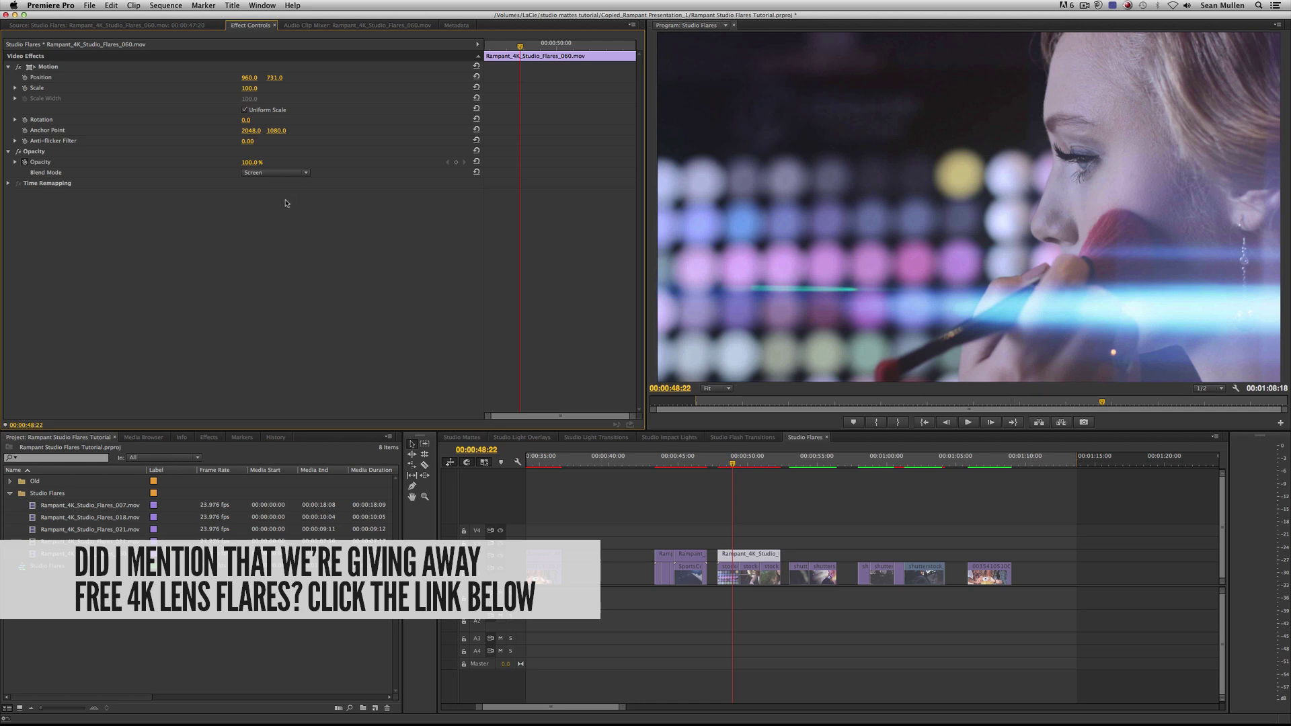
{"action": "key", "text": "space"}
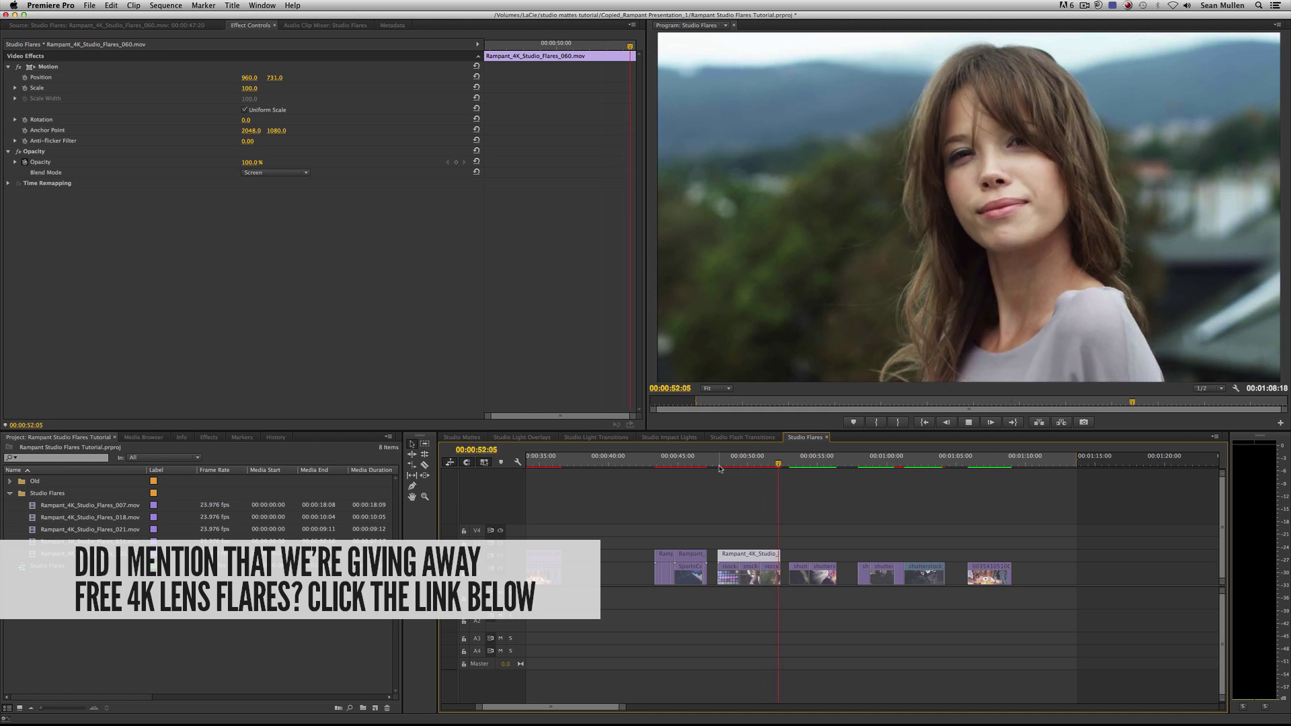
{"action": "key", "text": "space"}
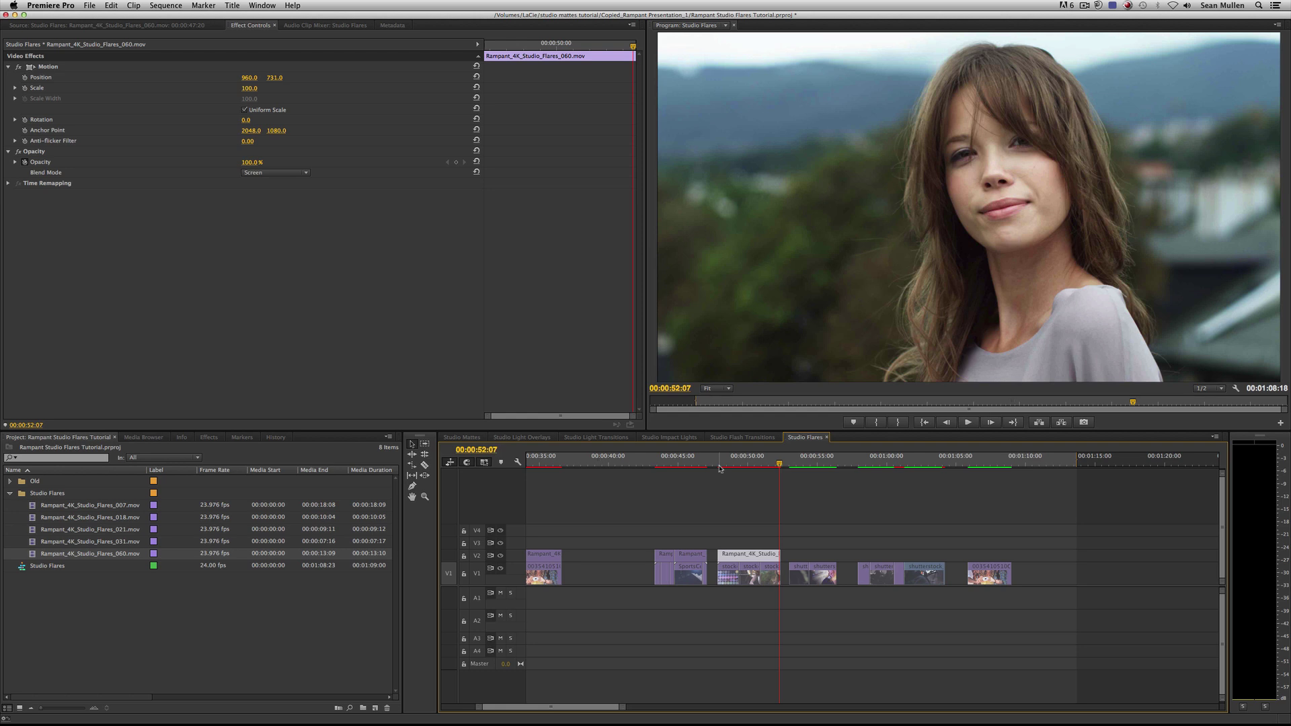
- Scrub the singer shot and drop another 060 flare onto V2 from about 00:00:55
{"action": "key", "text": "super+Tab"}
{"action": "key", "text": "super+Tab"}
{"action": "key", "text": "super+Tab"}
{"action": "key", "text": "super+Tab"}
{"action": "mouse_move", "coordinate": [806, 461]}
{"action": "left_mouse_down"}
{"action": "mouse_move", "coordinate": [789, 461]}
{"action": "mouse_move", "coordinate": [813, 462]}
{"action": "left_mouse_up"}
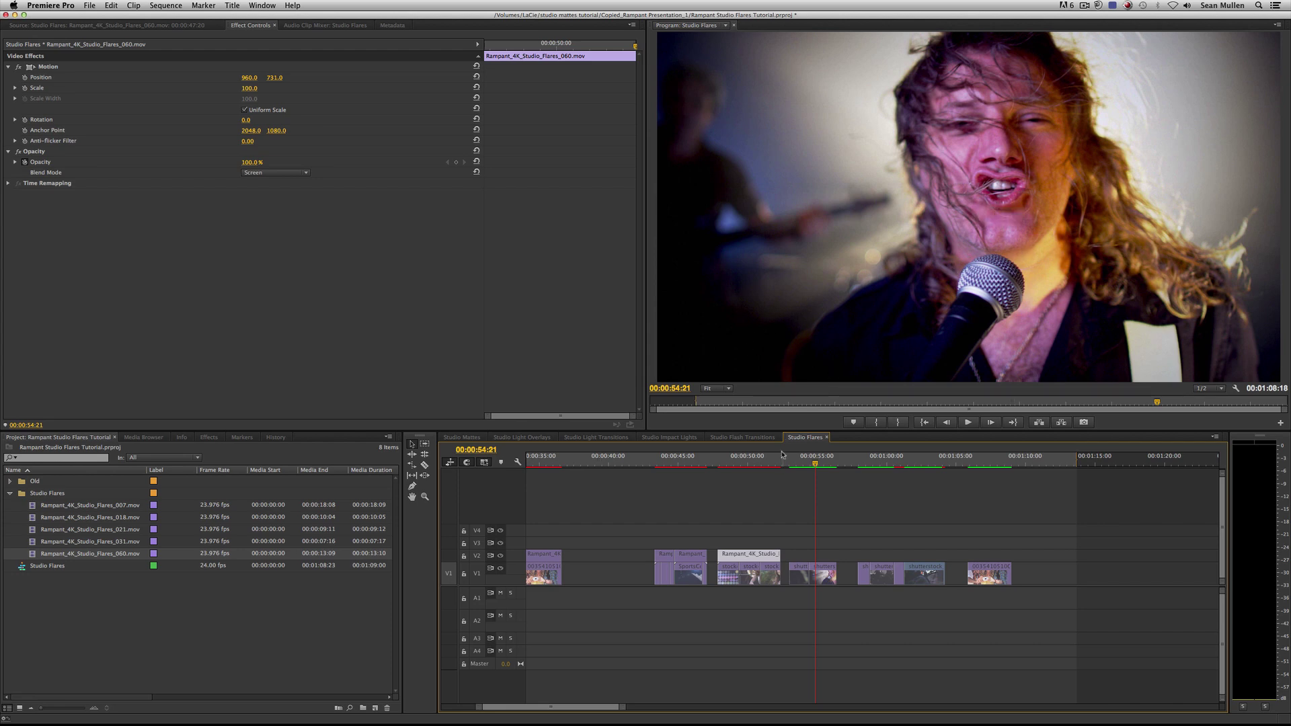
{"action": "left_click", "coordinate": [819, 461]}
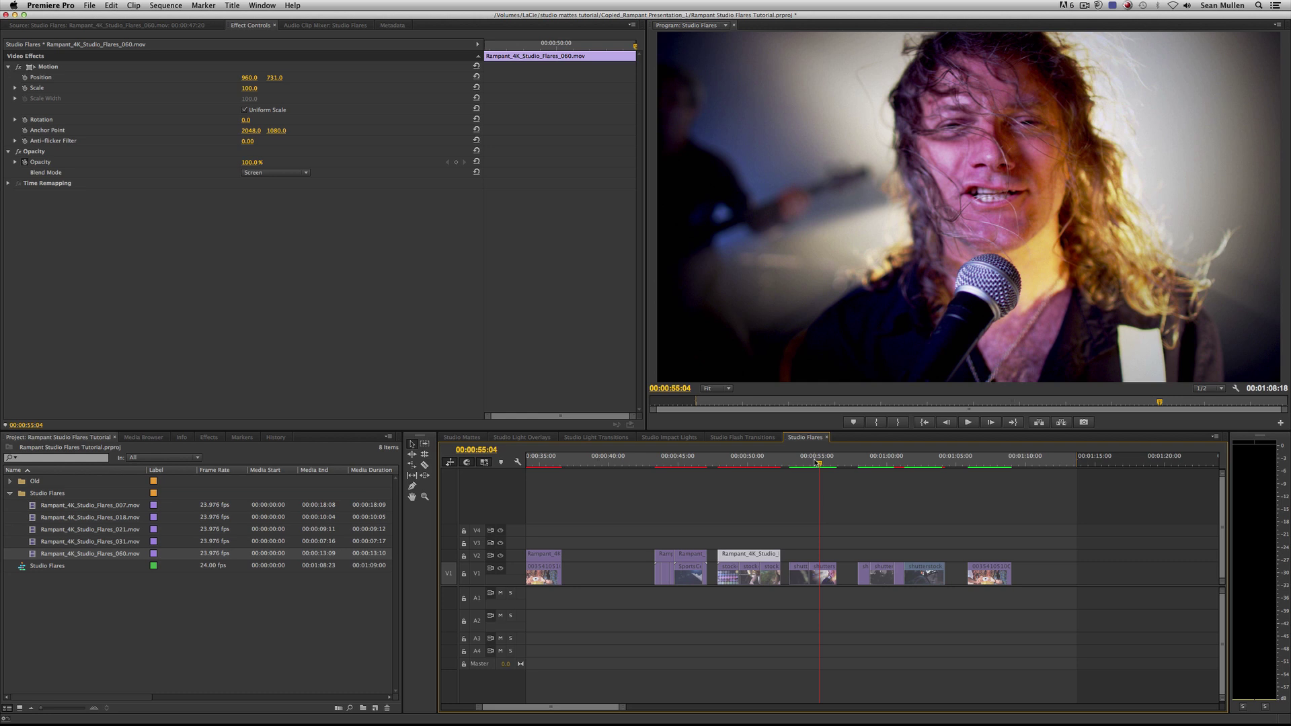
{"action": "left_click_drag", "start_coordinate": [35, 552], "coordinate": [798, 557]}
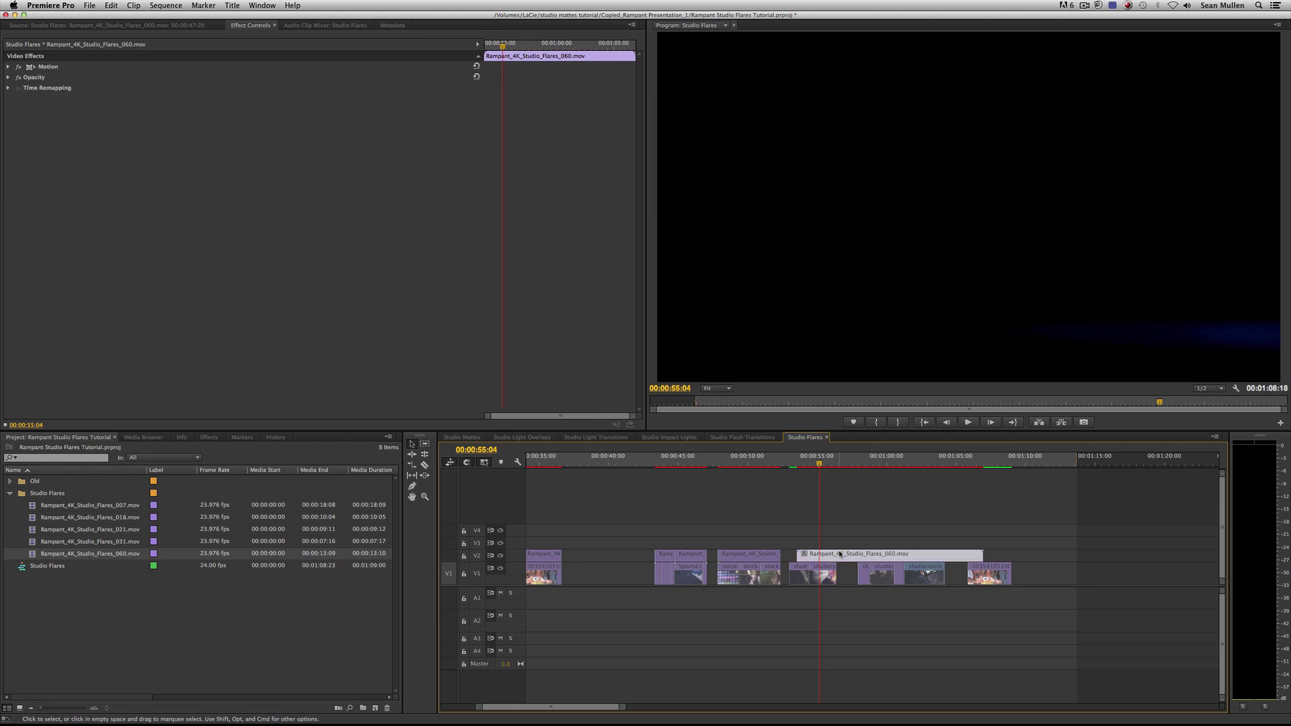
- Paste the Screen blend onto the new 060 flare, trim and slide it over the singer shot, and preview
{"action": "key", "text": "super+v"}
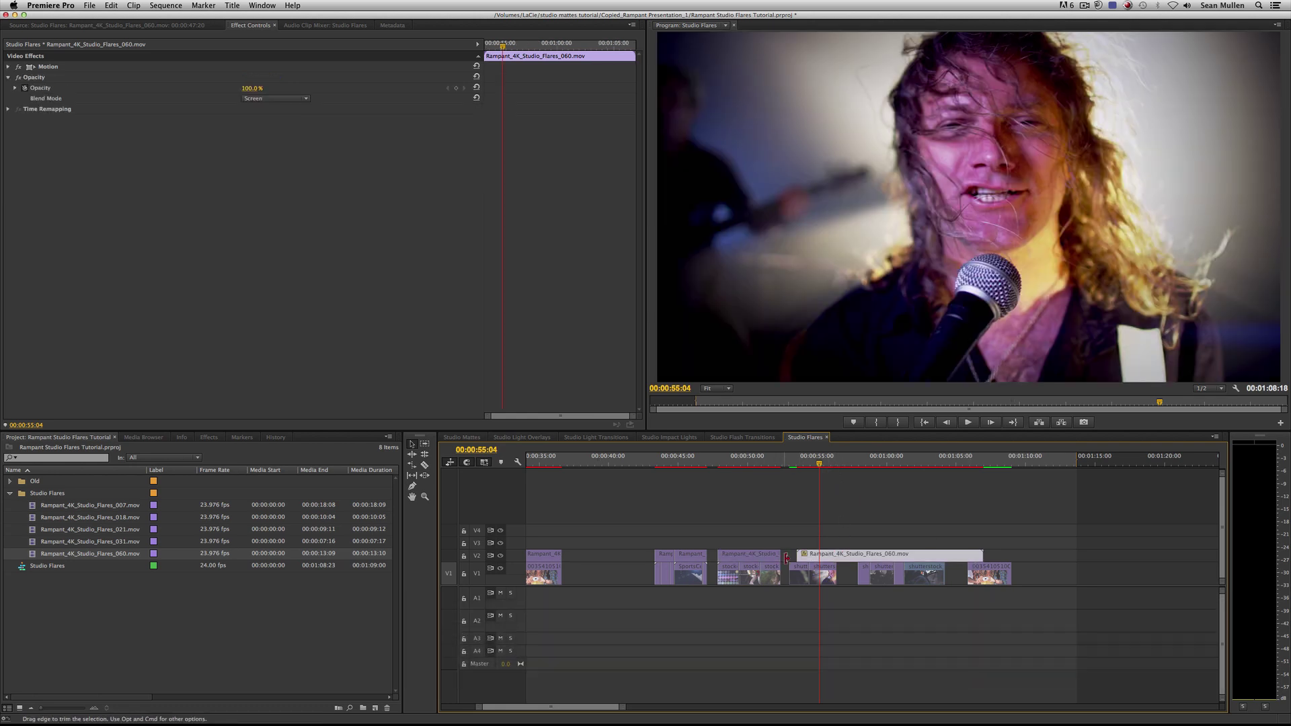
{"action": "left_click_drag", "start_coordinate": [798, 555], "coordinate": [885, 556]}
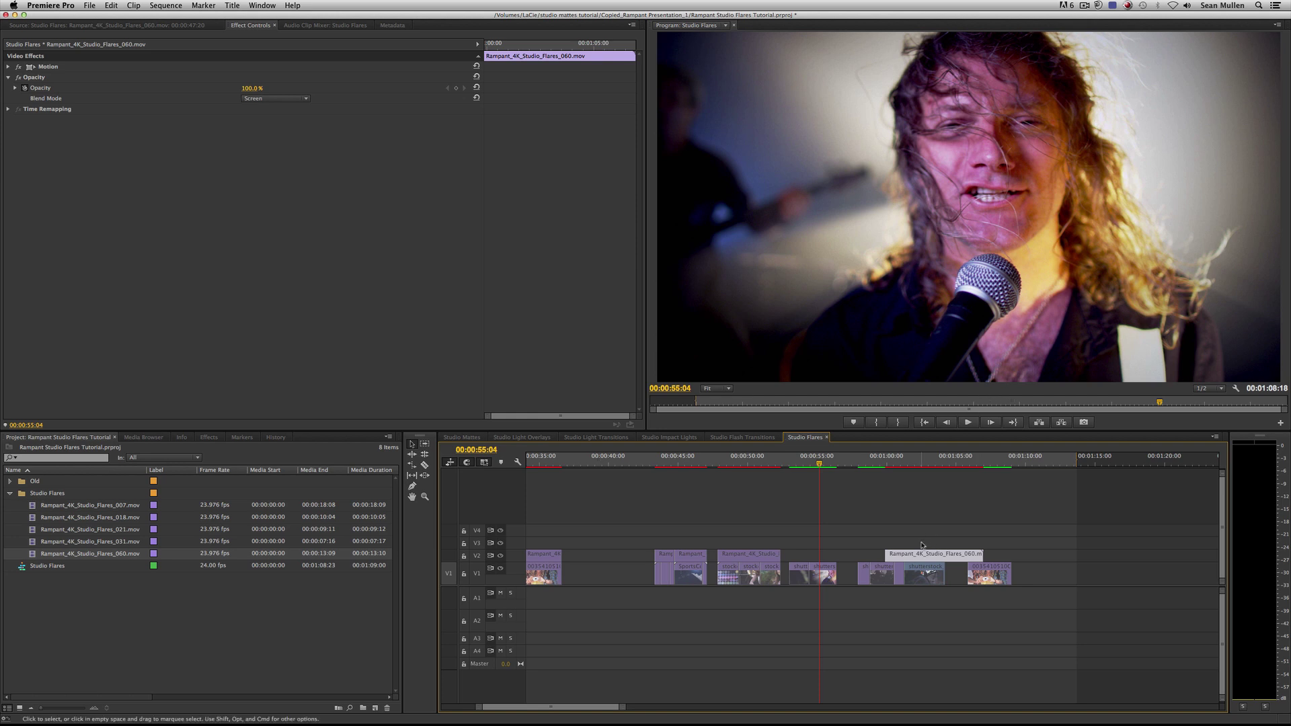
{"action": "left_click_drag", "start_coordinate": [916, 557], "coordinate": [808, 555]}
{"action": "left_click", "coordinate": [803, 457]}
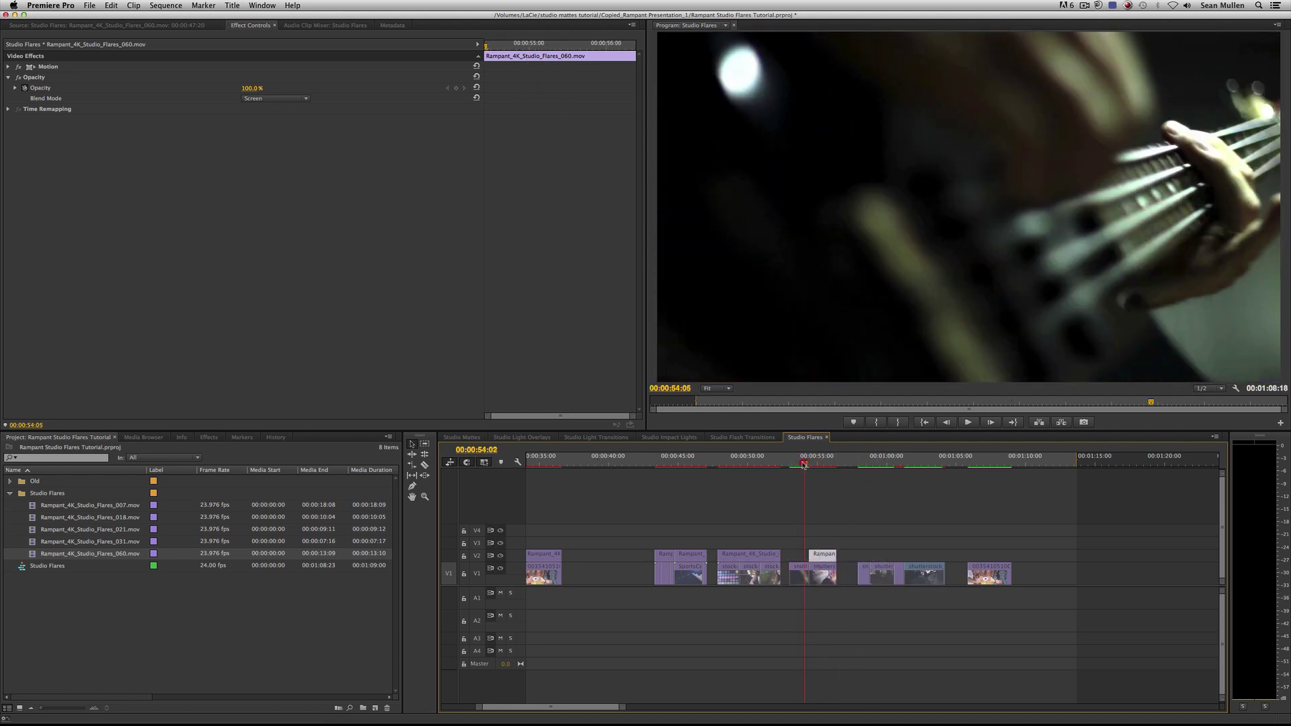
{"action": "key", "text": "space"}
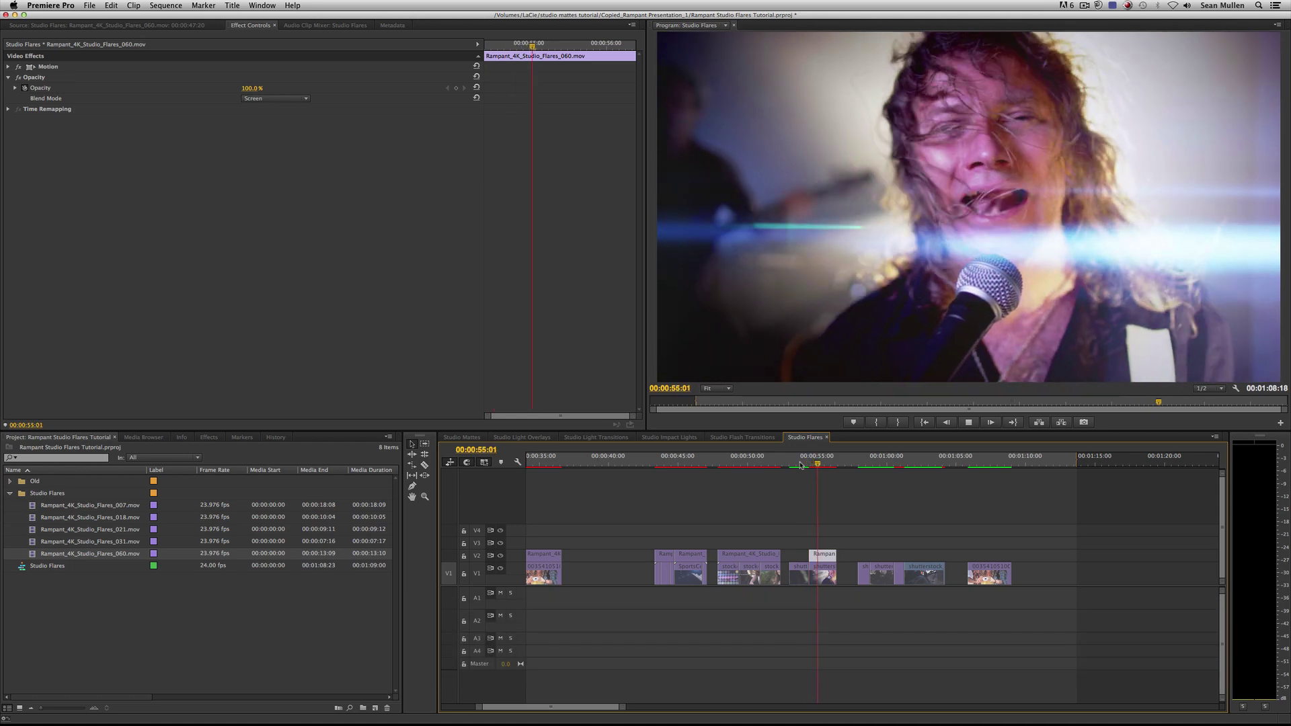
{"action": "key", "text": "space"}
{"action": "left_click", "coordinate": [800, 462]}
{"action": "key", "text": "space"}
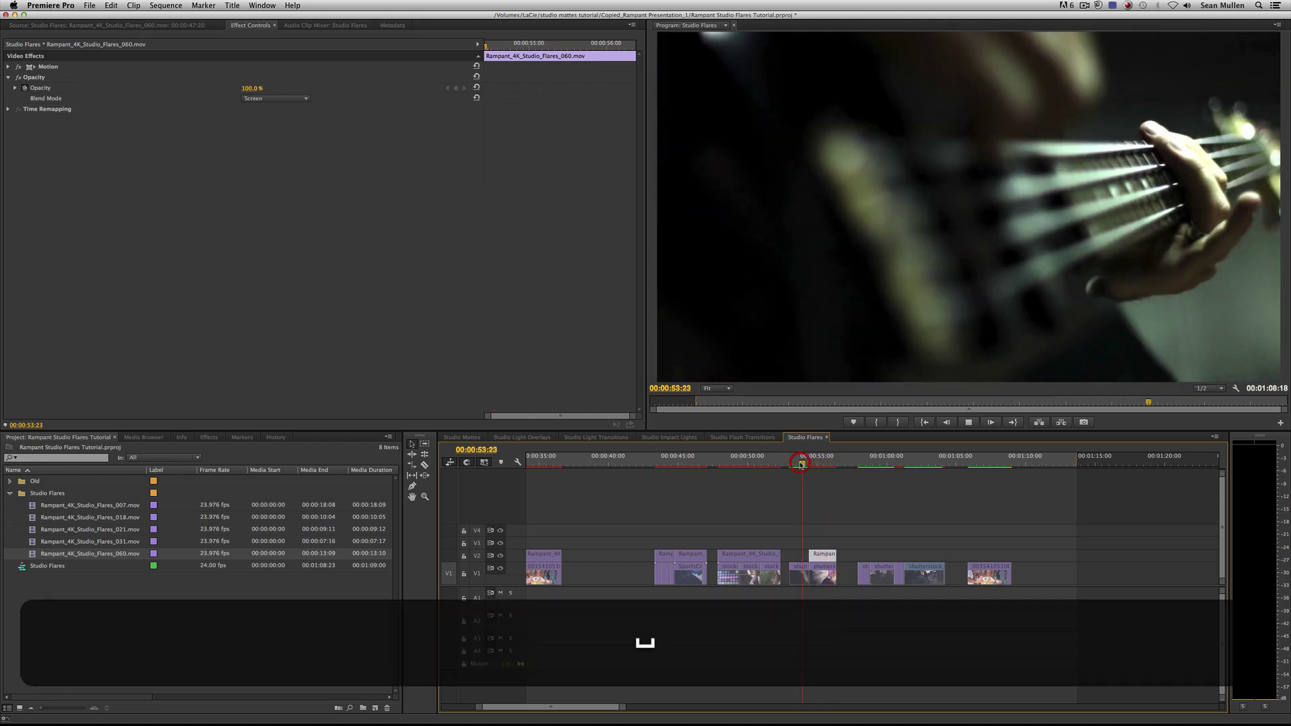
{"action": "key", "text": "space"}
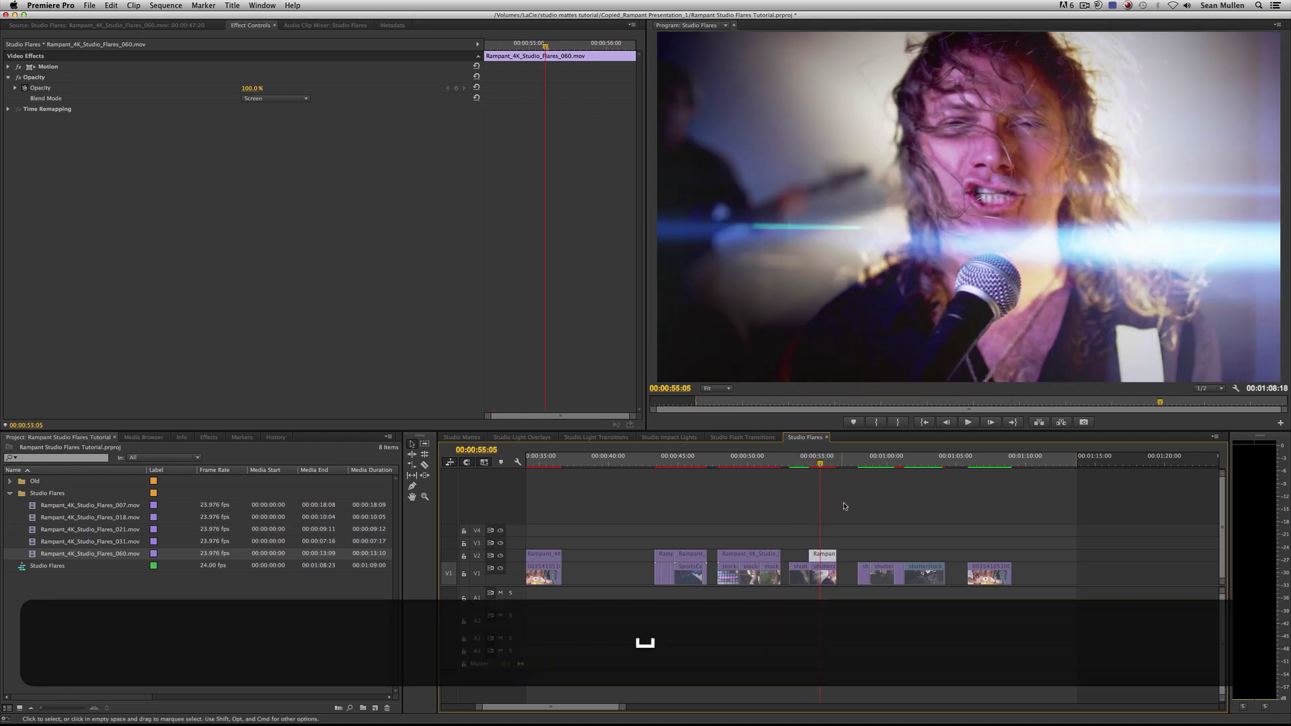
- Scale the singer-shot flare down to roughly half size (53)
{"action": "double_click", "coordinate": [823, 556]}
{"action": "left_click", "coordinate": [250, 25]}
{"action": "left_click", "coordinate": [8, 67]}
{"action": "left_click_drag", "start_coordinate": [251, 91], "coordinate": [218, 91]}
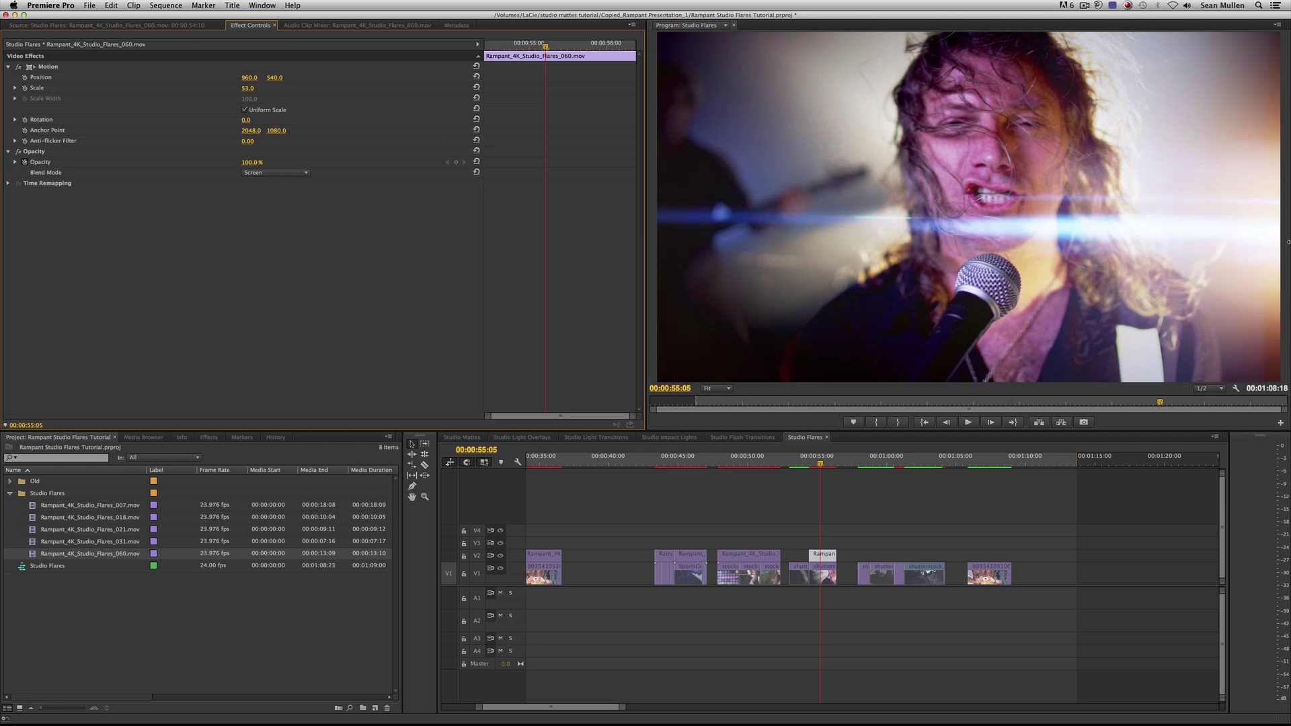
- Undo the scale back to 100, set Position to 960, 507, and preview
{"action": "key", "text": "super+z"}
{"action": "key", "text": "super+z"}
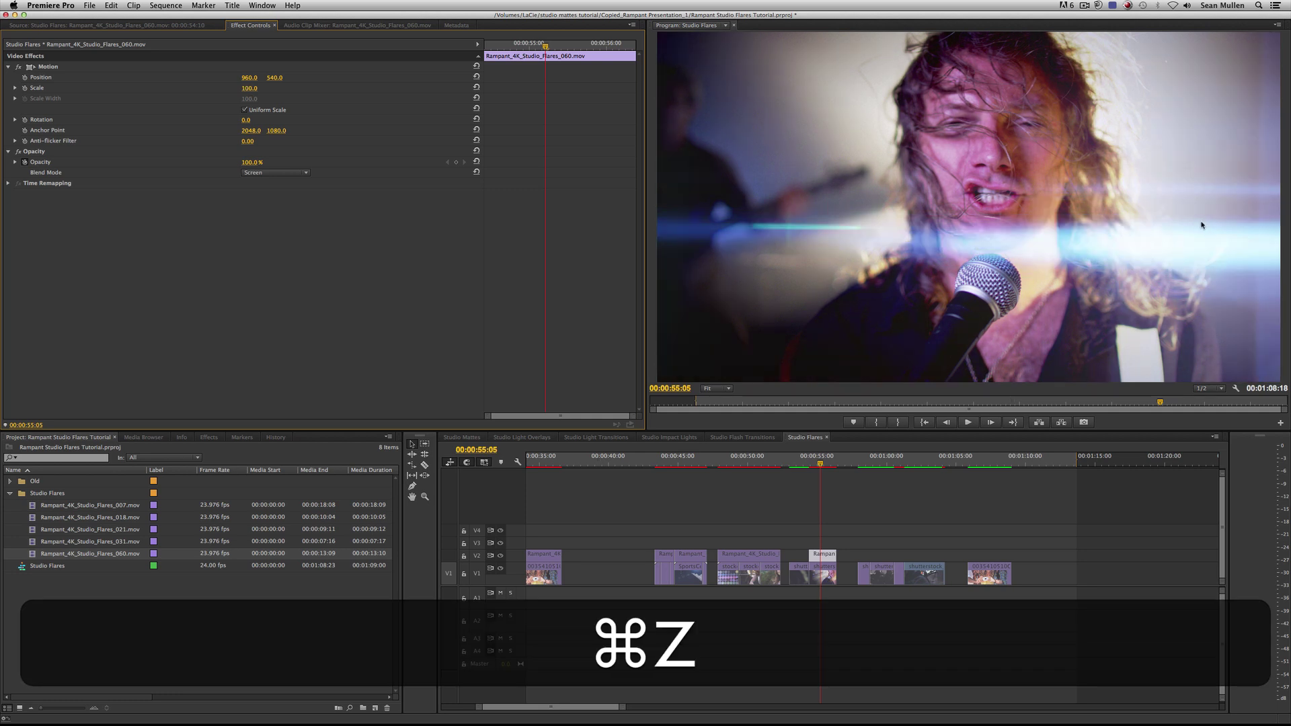
{"action": "mouse_move", "coordinate": [274, 77]}
{"action": "left_mouse_down"}
{"action": "mouse_move", "coordinate": [199, 77]}
{"action": "mouse_move", "coordinate": [331, 77]}
{"action": "mouse_move", "coordinate": [250, 77]}
{"action": "left_mouse_up"}
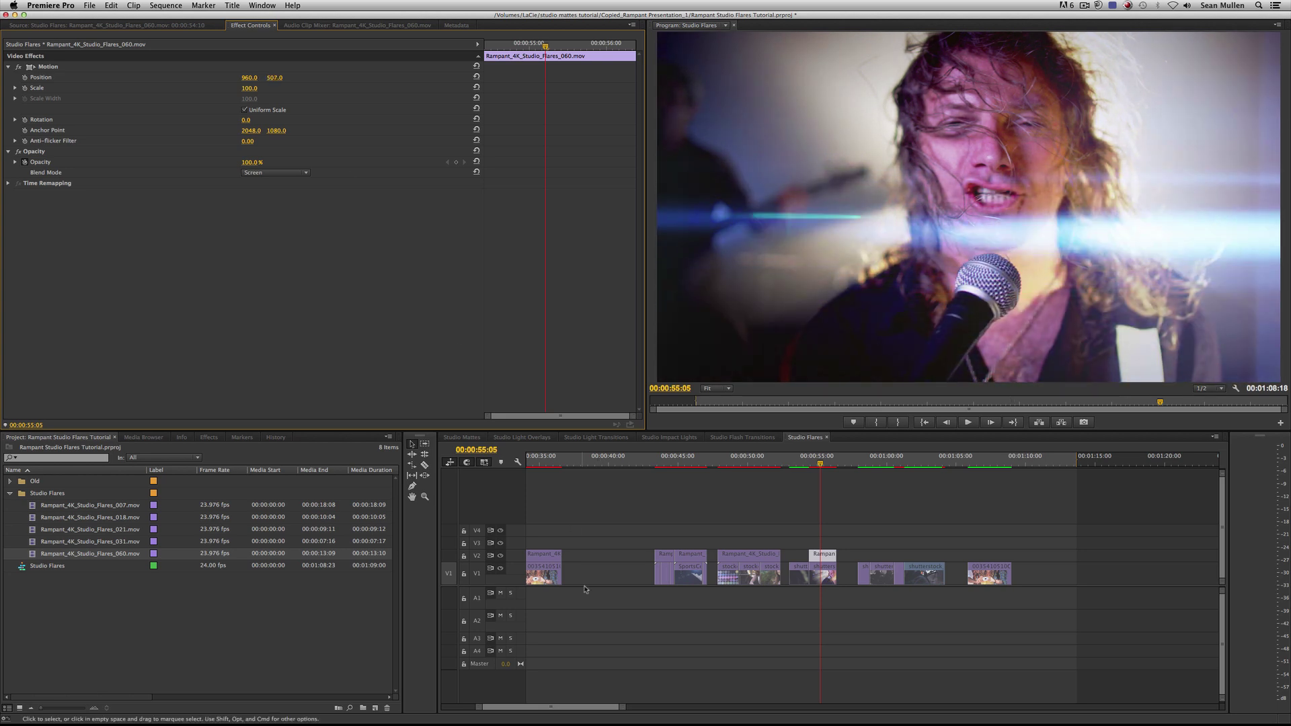
{"action": "key", "text": "space"}
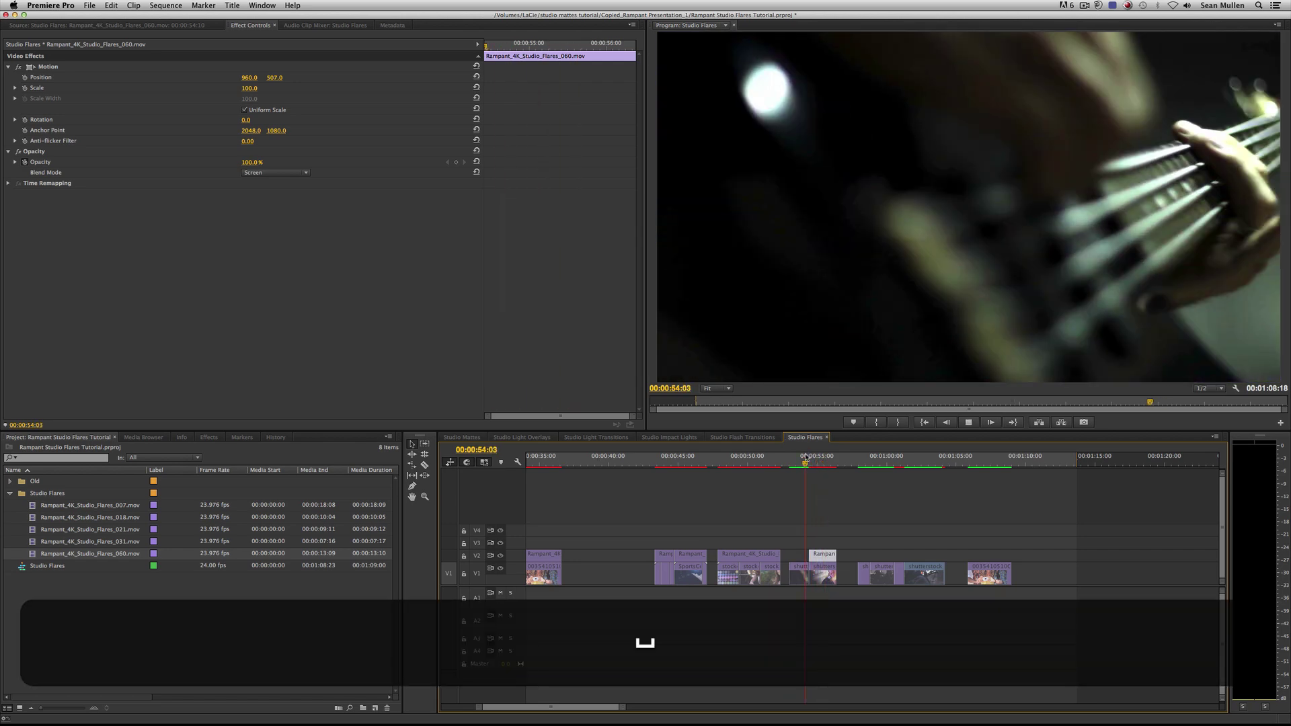
{"action": "key", "text": "space"}
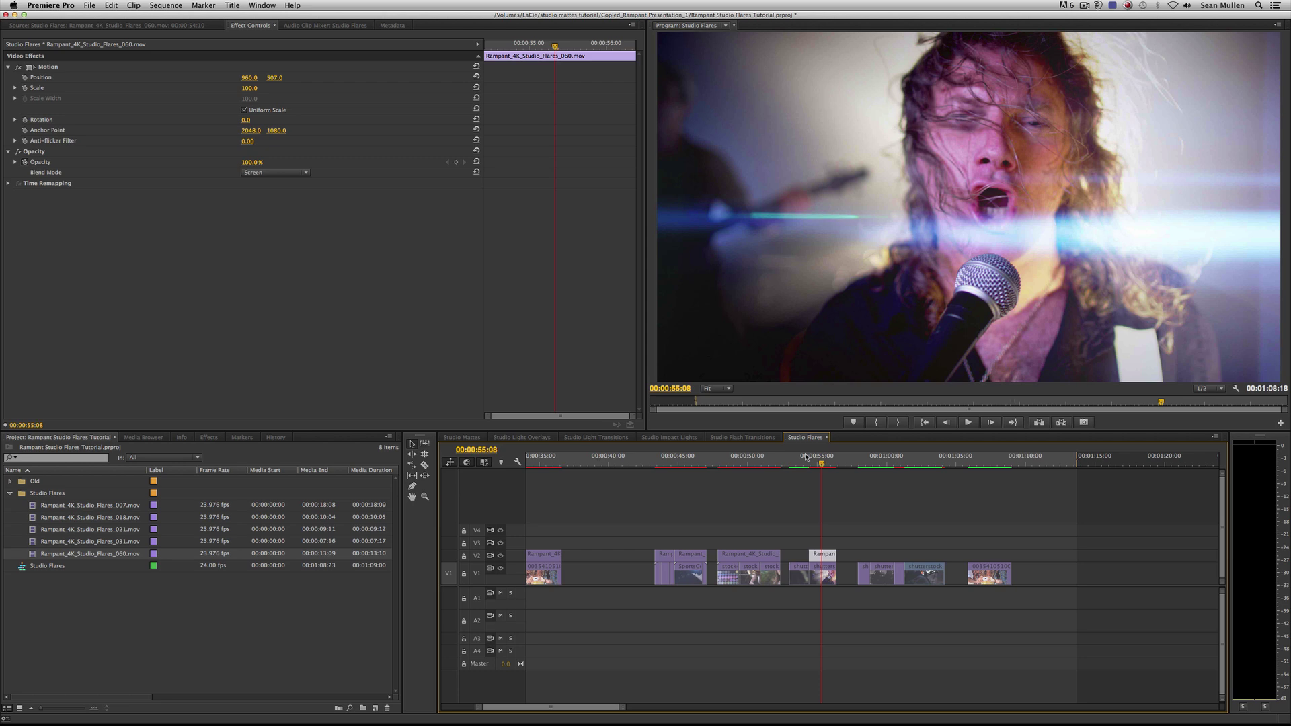
- Play through the cut to compare the shots, then load the 007 flare into the Source monitor
{"action": "left_click_drag", "start_coordinate": [819, 458], "coordinate": [808, 457]}
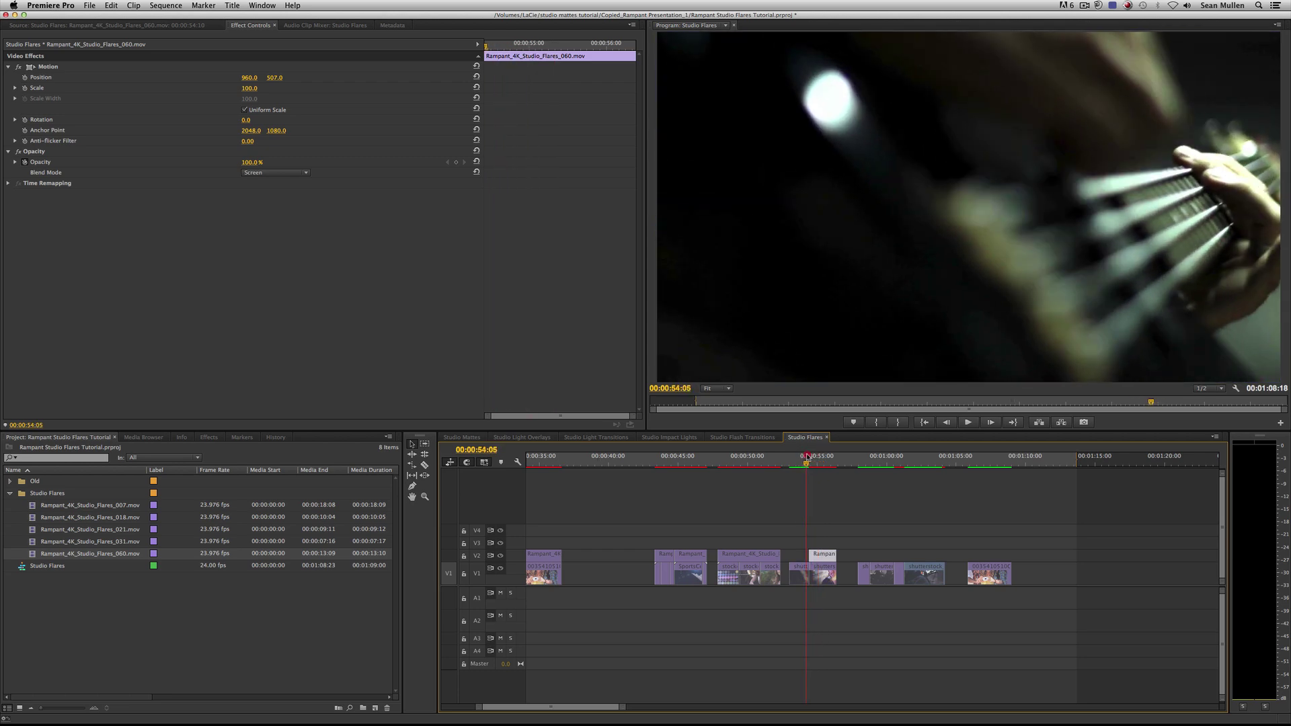
{"action": "key", "text": "space"}
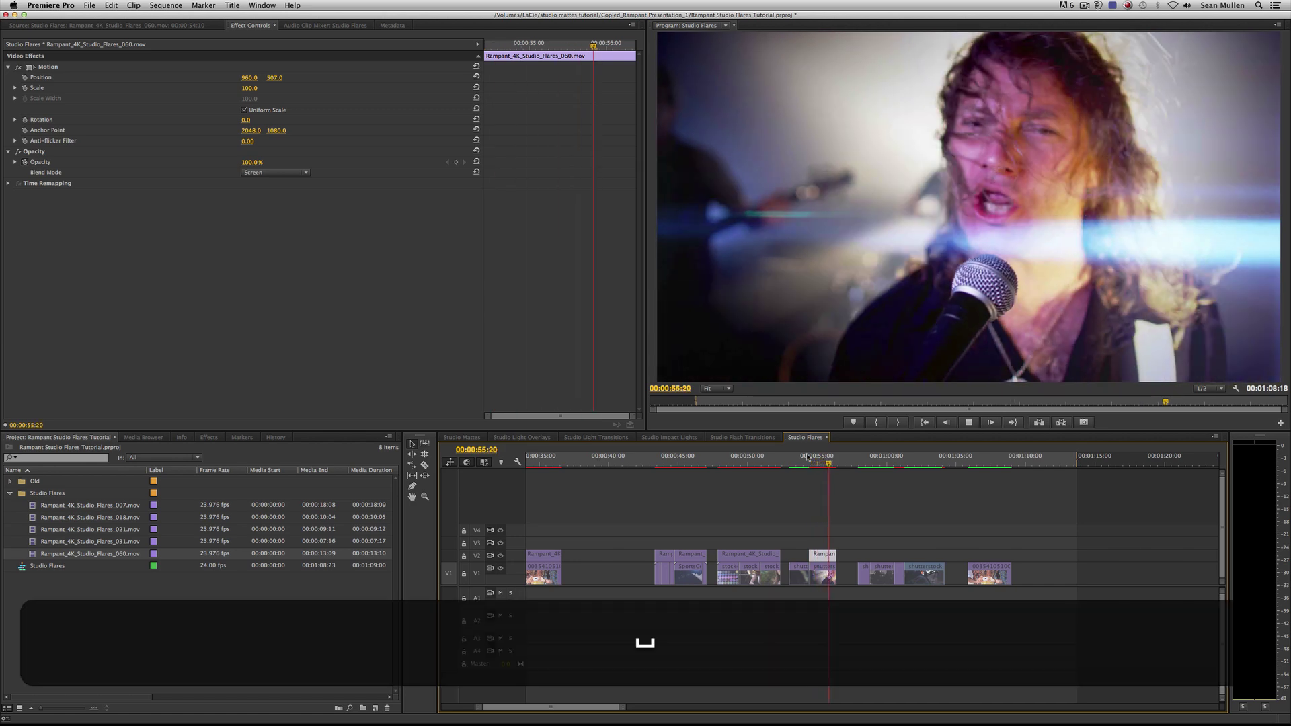
{"action": "left_click", "coordinate": [796, 457]}
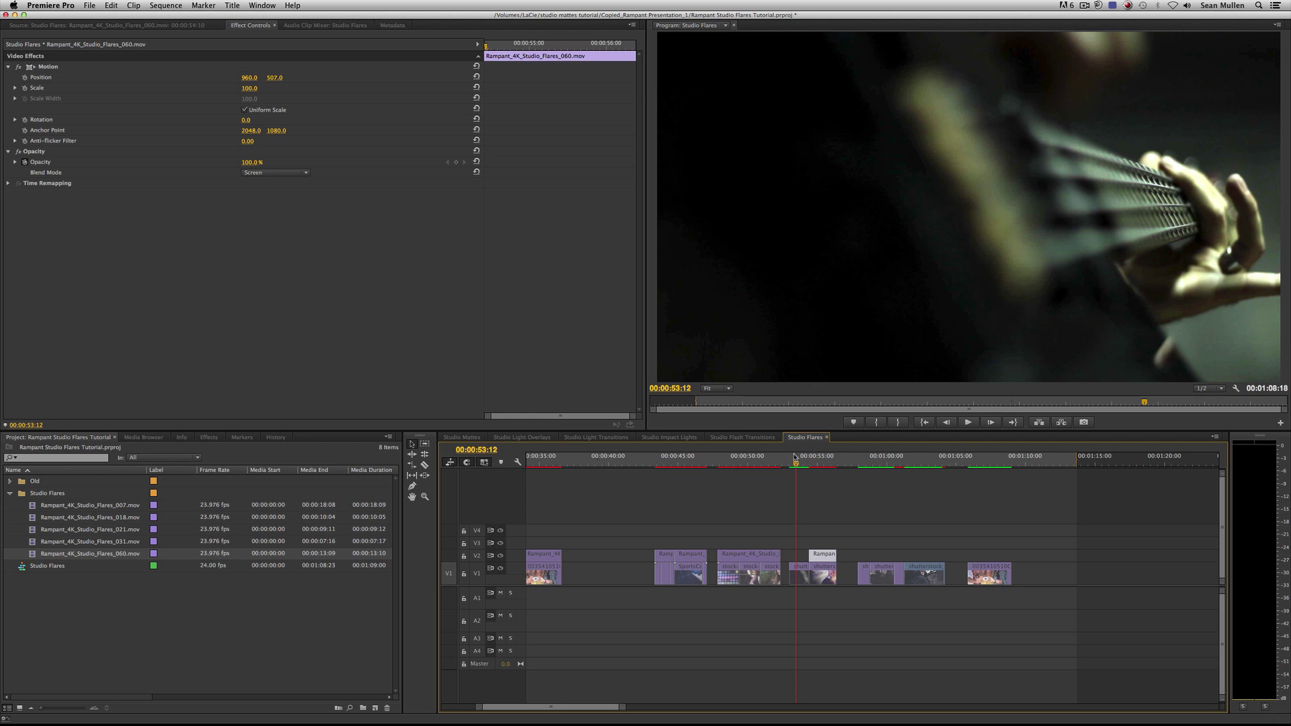
{"action": "double_click", "coordinate": [115, 507]}
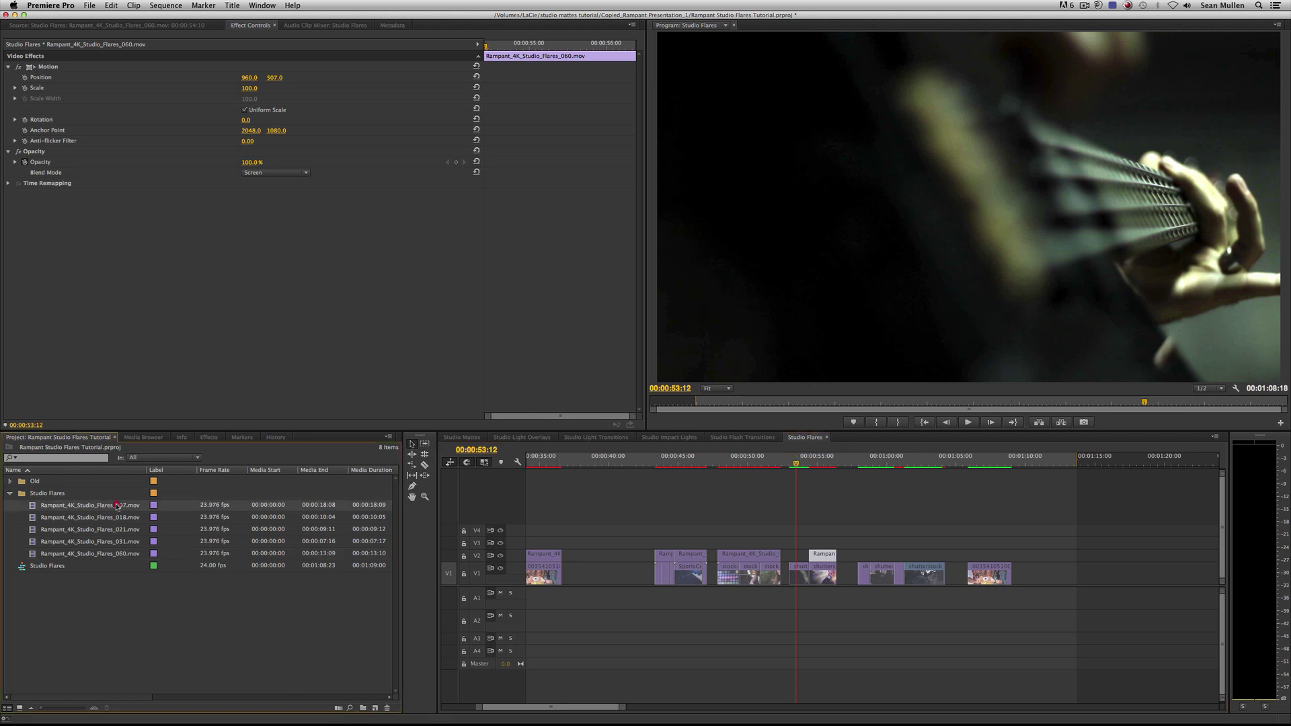
- Mark a section of the 007 flare, place it on V3 over the guitar shot with Screen blend, and trim it to 1:10
{"action": "left_click_drag", "start_coordinate": [108, 412], "coordinate": [284, 402]}
{"action": "left_click", "coordinate": [252, 422]}
{"action": "left_click", "coordinate": [227, 422]}
{"action": "left_click_drag", "start_coordinate": [251, 300], "coordinate": [793, 545]}
{"action": "key", "text": "super+v"}
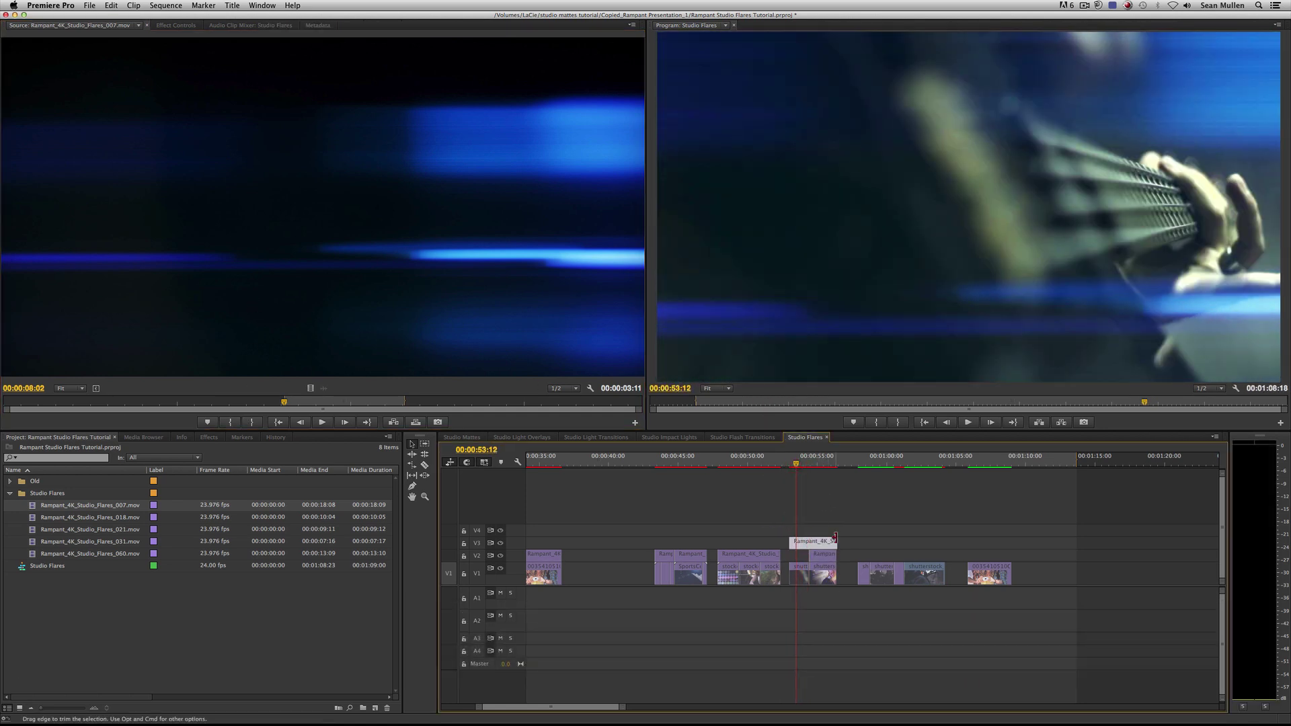
{"action": "left_click_drag", "start_coordinate": [790, 541], "coordinate": [809, 538]}
- Replay the 007 flare from 00:00:53:00 several times and select the V3 clip
{"action": "key", "text": "space"}
{"action": "left_click", "coordinate": [791, 459]}
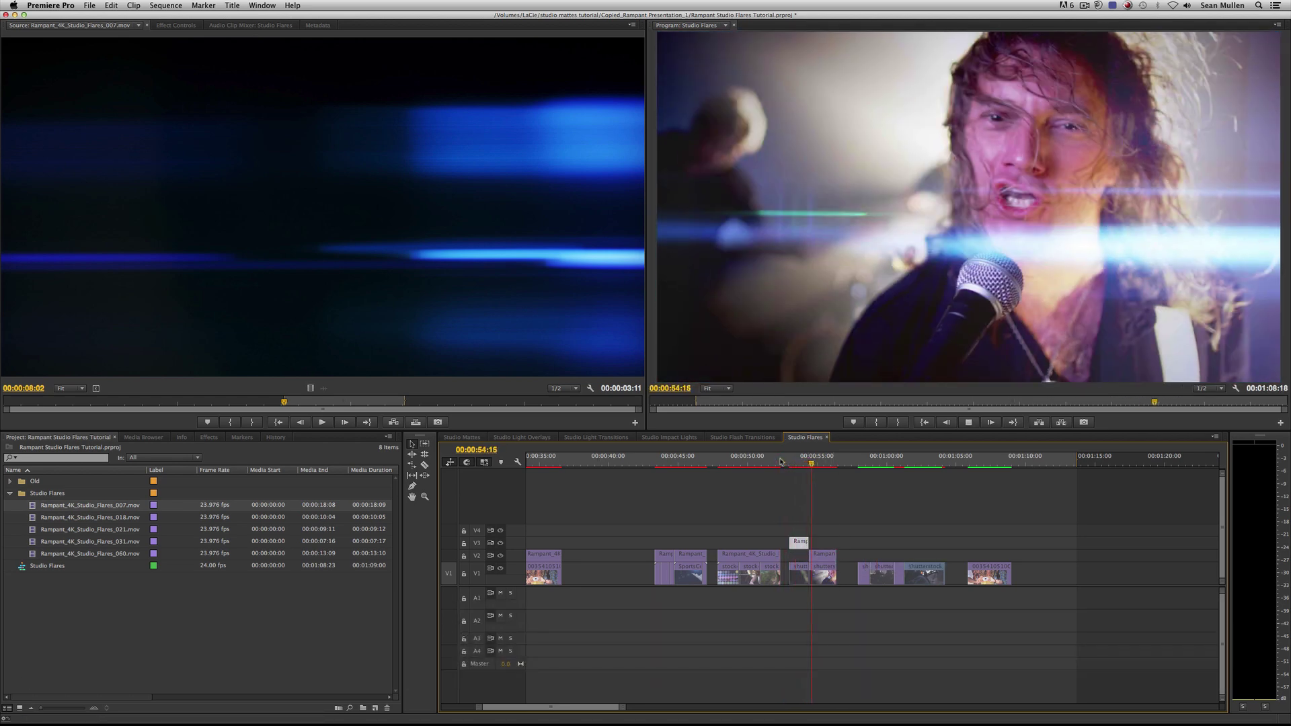
{"action": "key", "text": "space"}
{"action": "left_click", "coordinate": [790, 460]}
{"action": "key", "text": "space"}
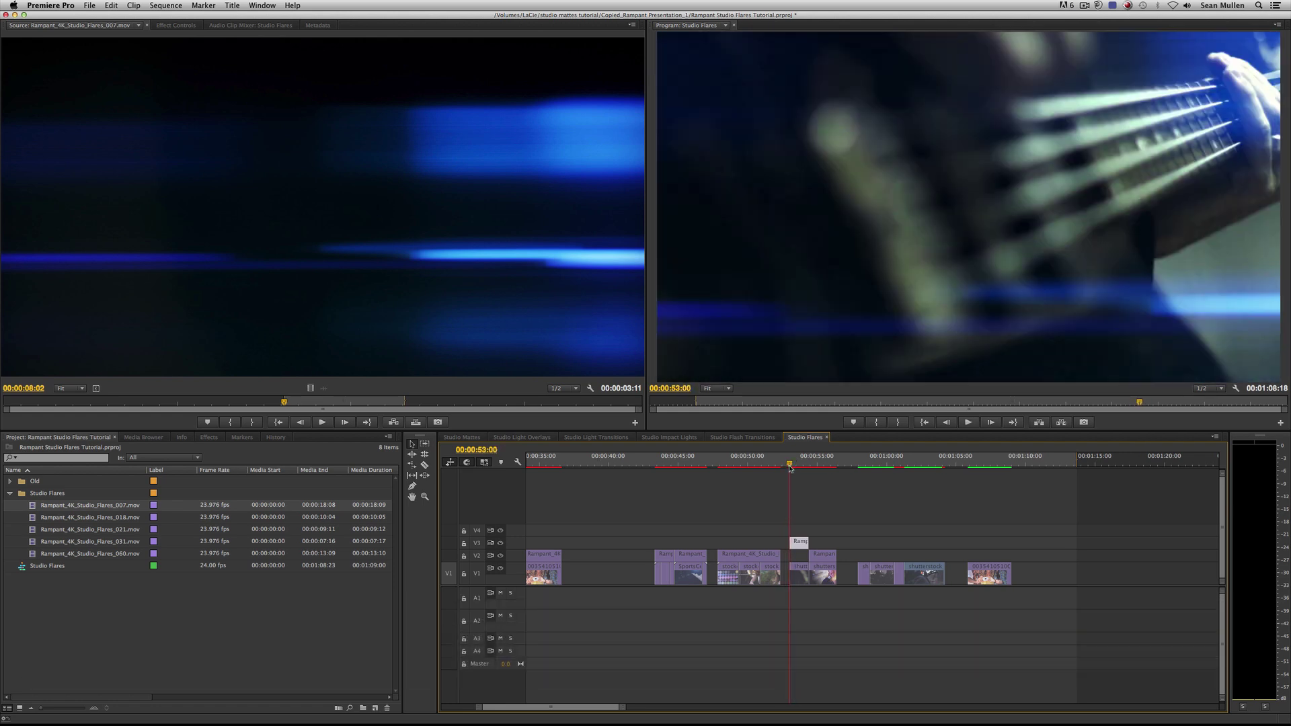
{"action": "key", "text": "space"}
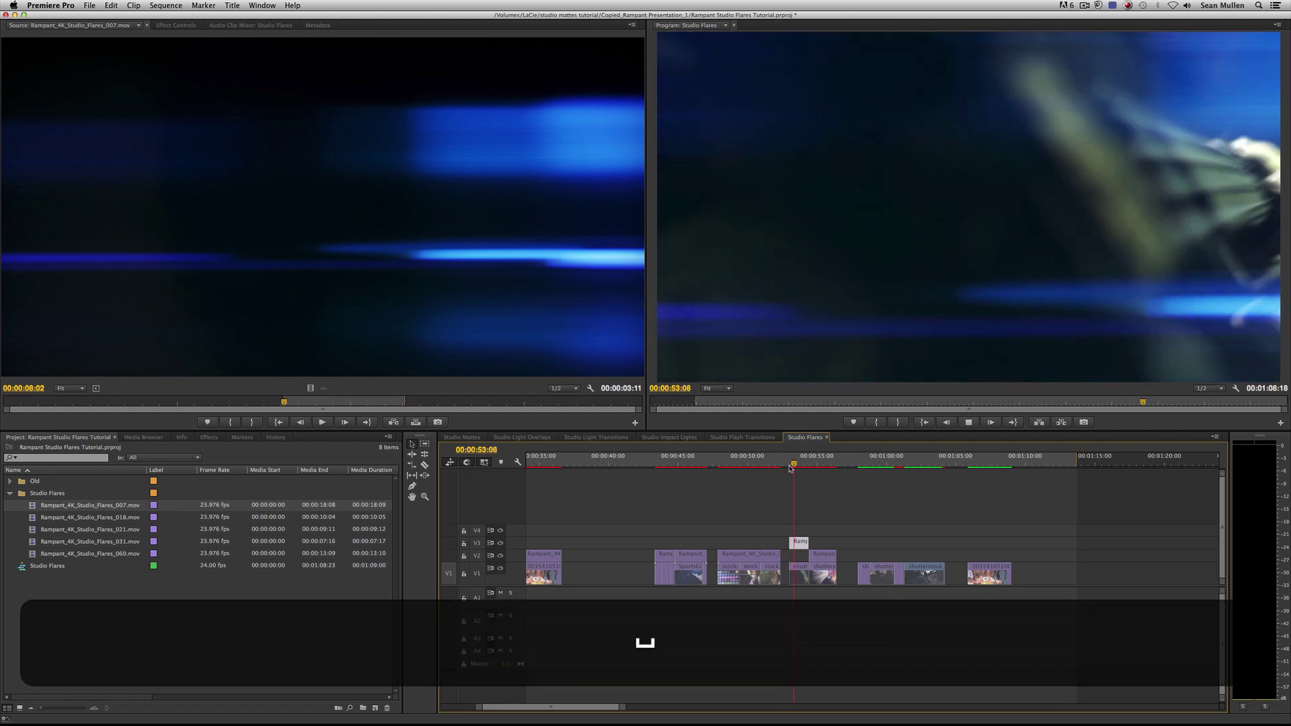
{"action": "key", "text": "space"}
{"action": "left_click", "coordinate": [794, 464]}
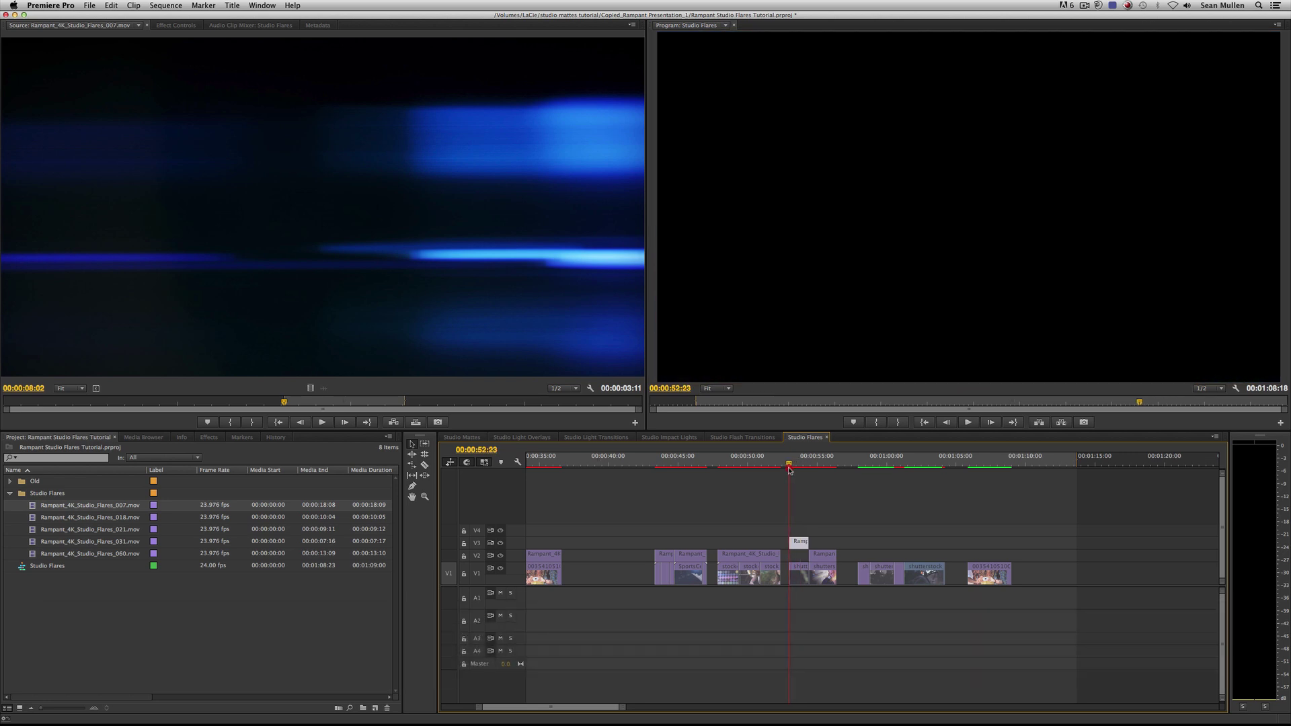
{"action": "left_click_drag", "start_coordinate": [793, 468], "coordinate": [790, 468]}
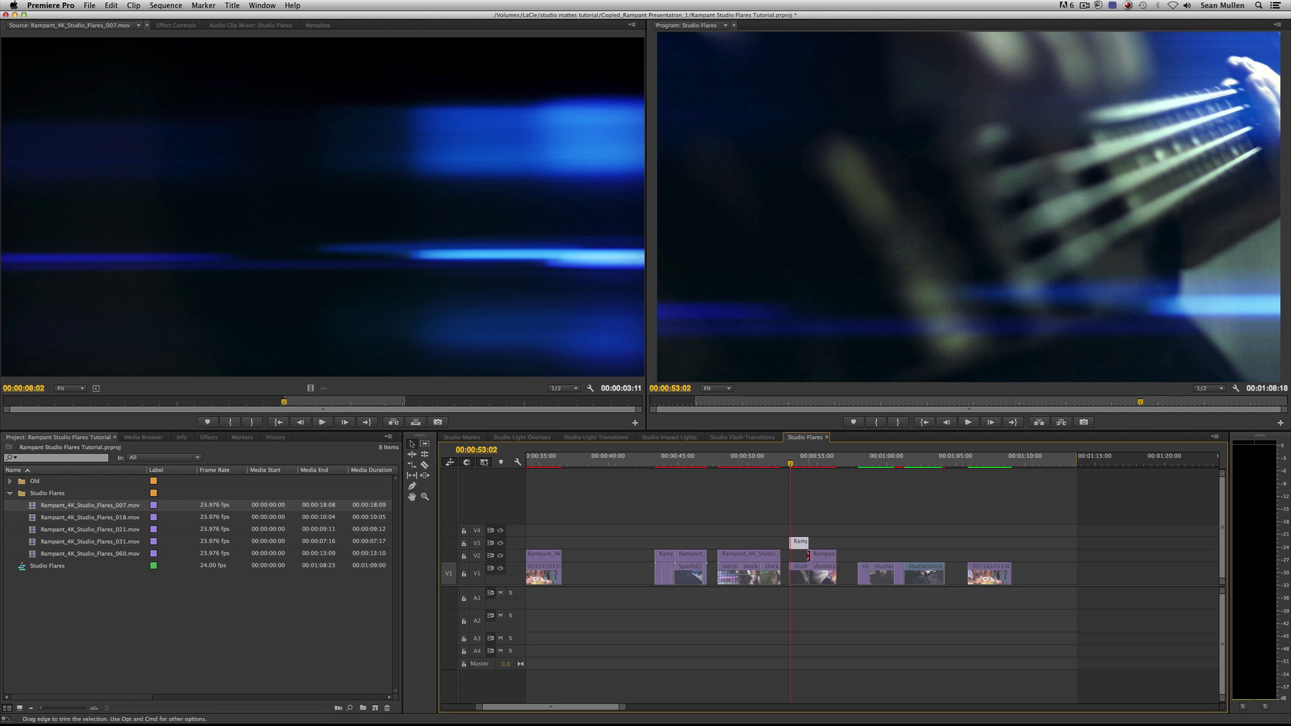
{"action": "double_click", "coordinate": [797, 545]}
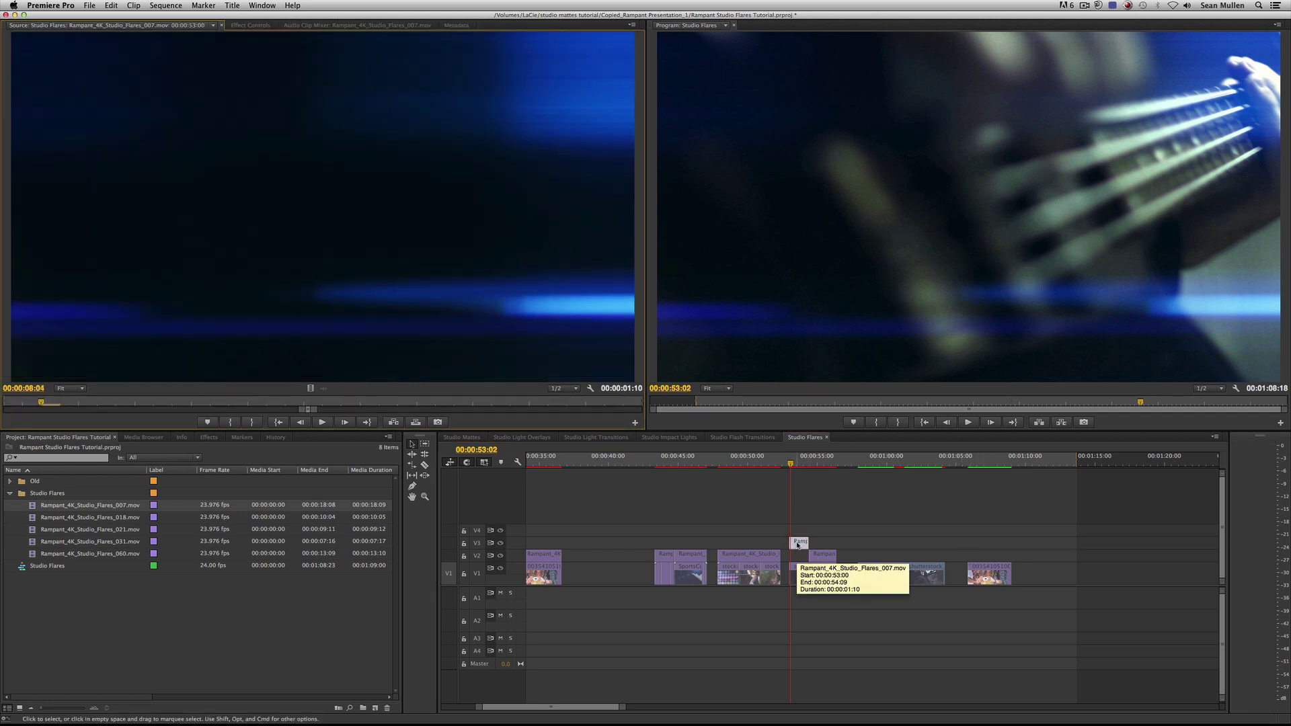
- Apply Color Balance (HLS) from the Color Correction folder to the 007 flare on V3
{"action": "left_click", "coordinate": [209, 438]}
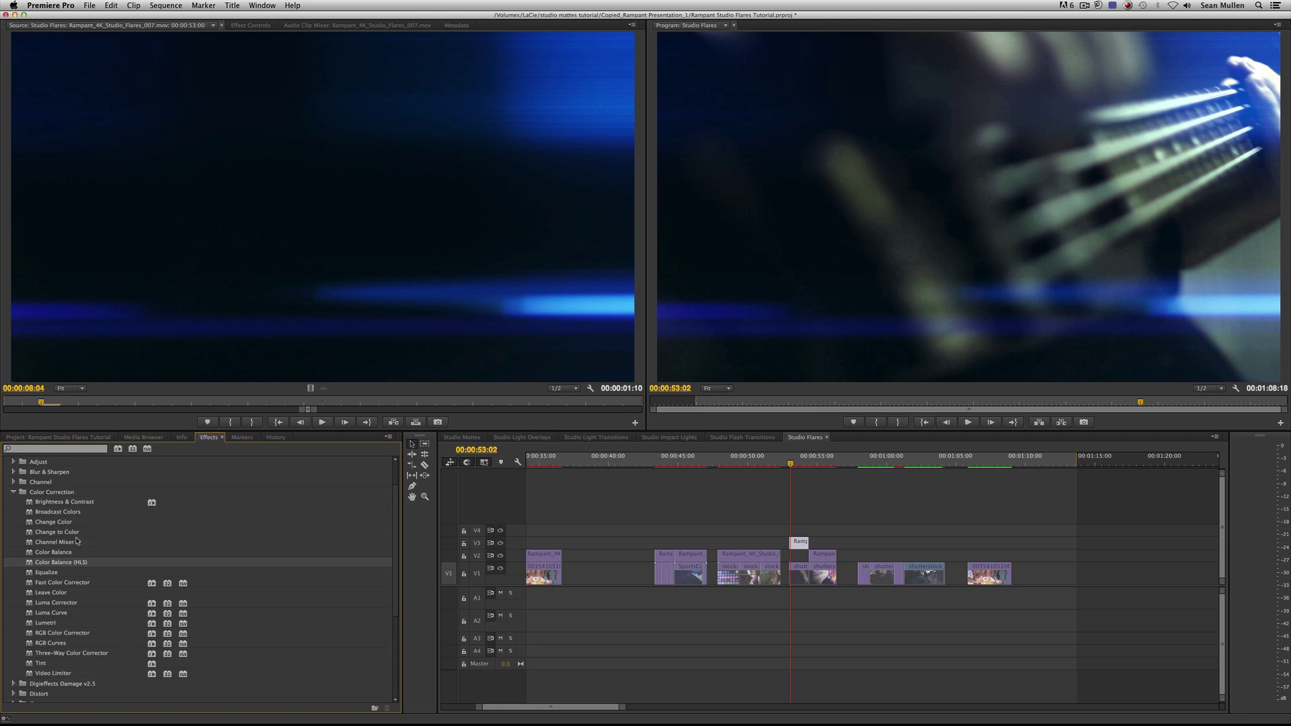
{"action": "left_click", "coordinate": [12, 492]}
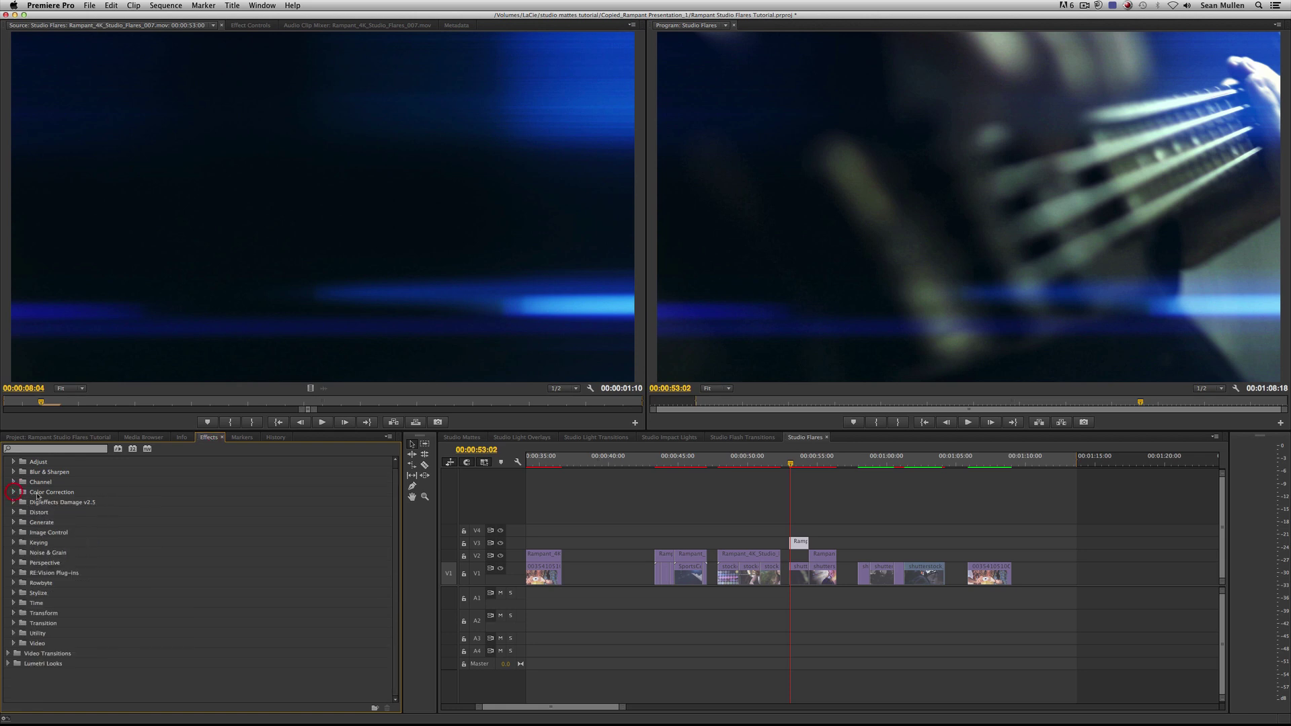
{"action": "left_click", "coordinate": [11, 492]}
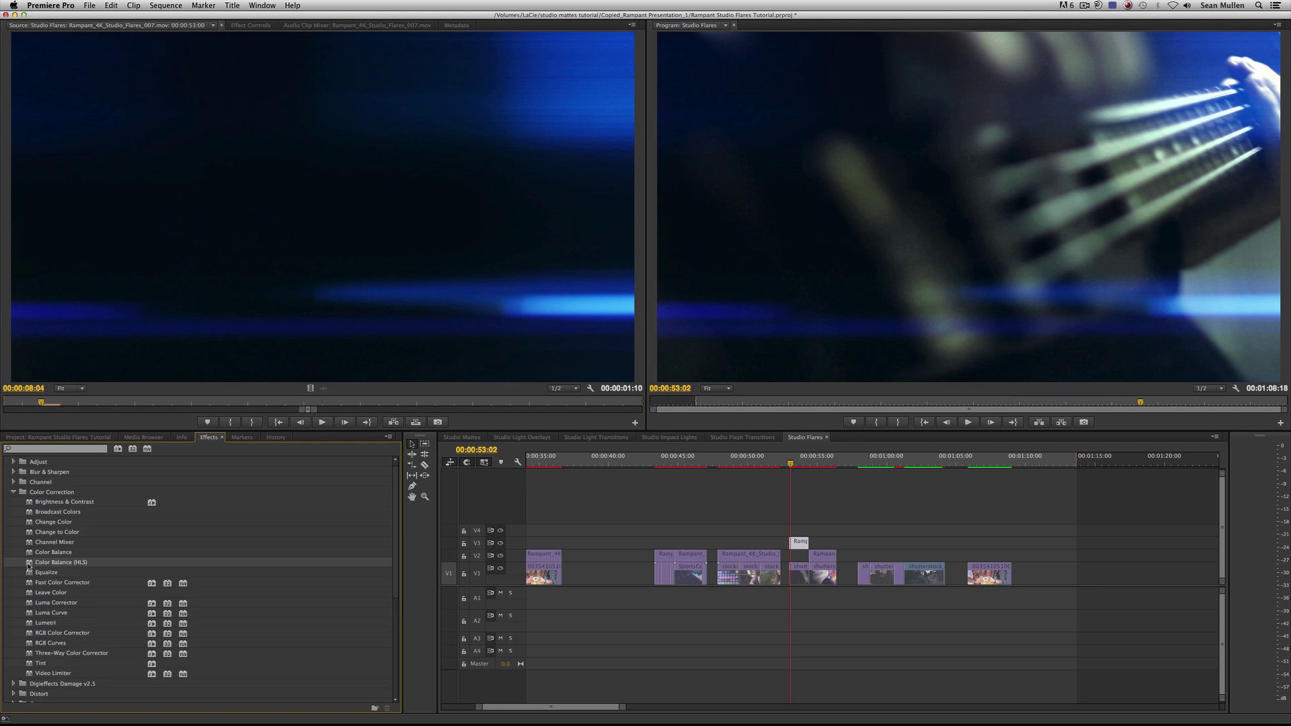
{"action": "mouse_move", "coordinate": [28, 566]}
{"action": "left_mouse_down"}
{"action": "mouse_move", "coordinate": [672, 515]}
{"action": "mouse_move", "coordinate": [797, 542]}
{"action": "left_mouse_up"}
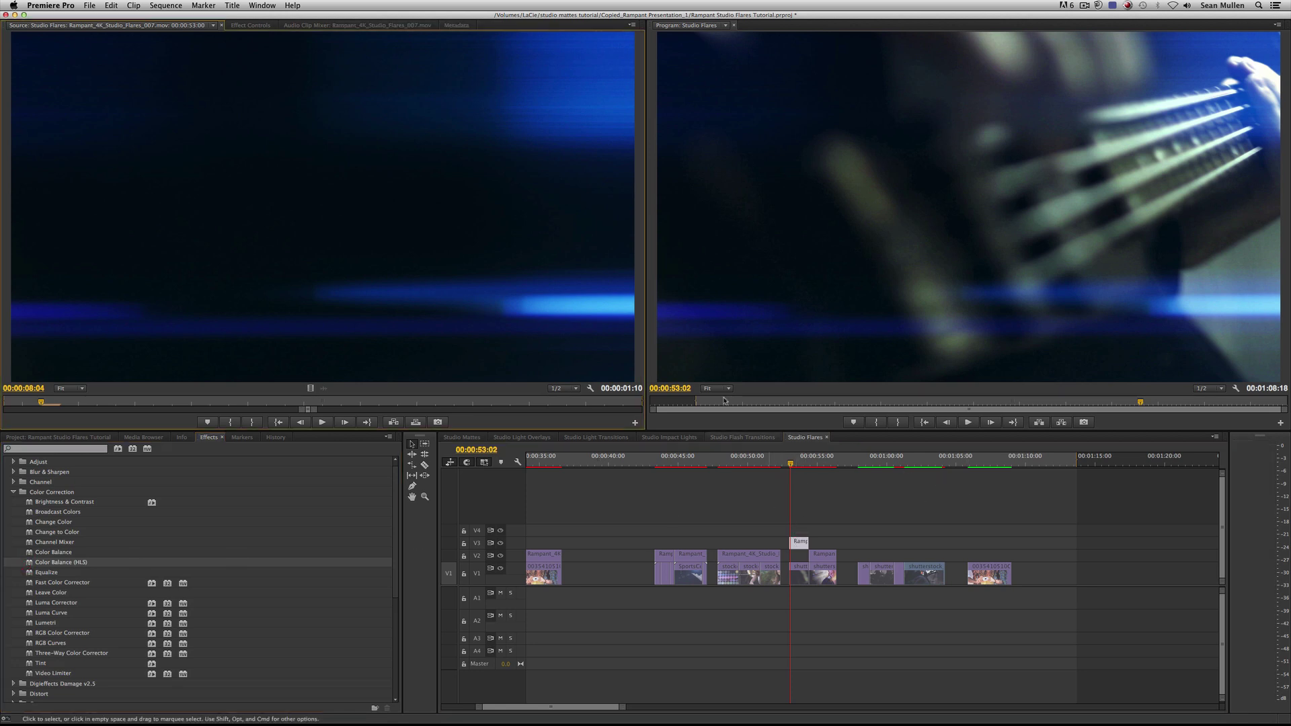
{"action": "left_click", "coordinate": [250, 25]}
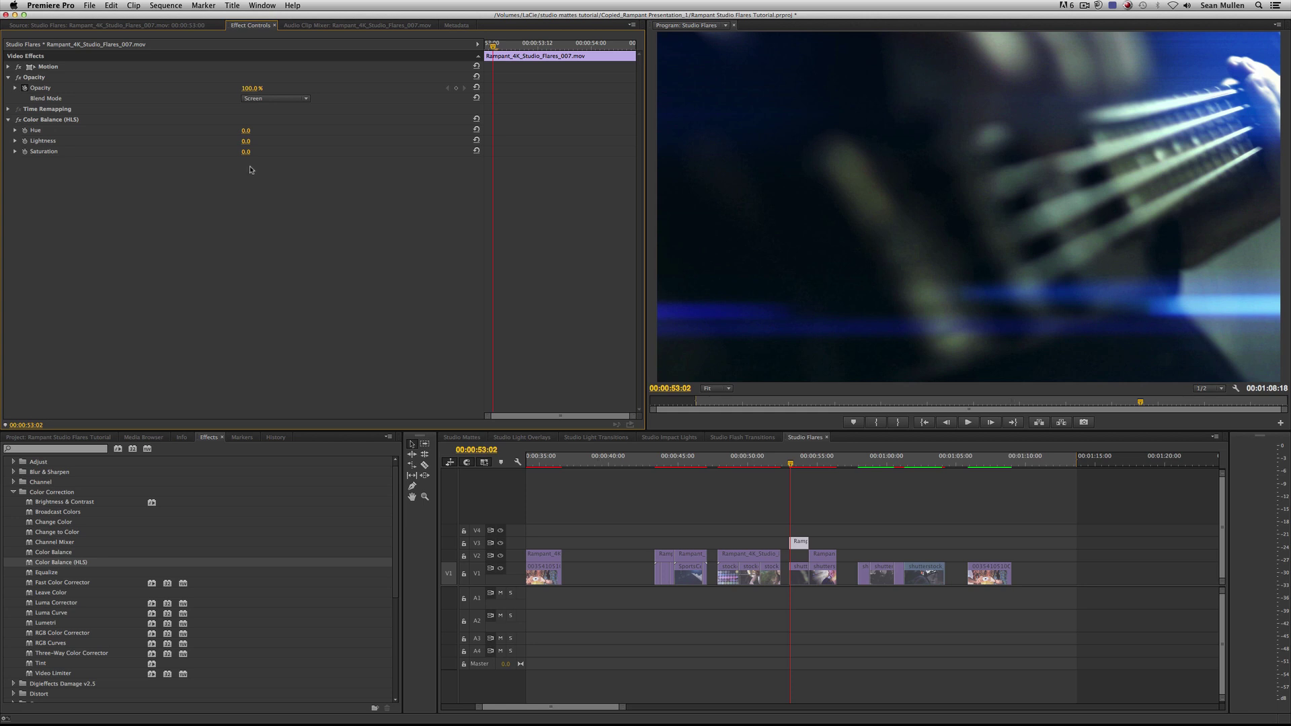
- Tint the 007 flare green: Hue 245°, Lightness 5.0, Saturation -43
{"action": "left_click_drag", "start_coordinate": [246, 152], "coordinate": [202, 152]}
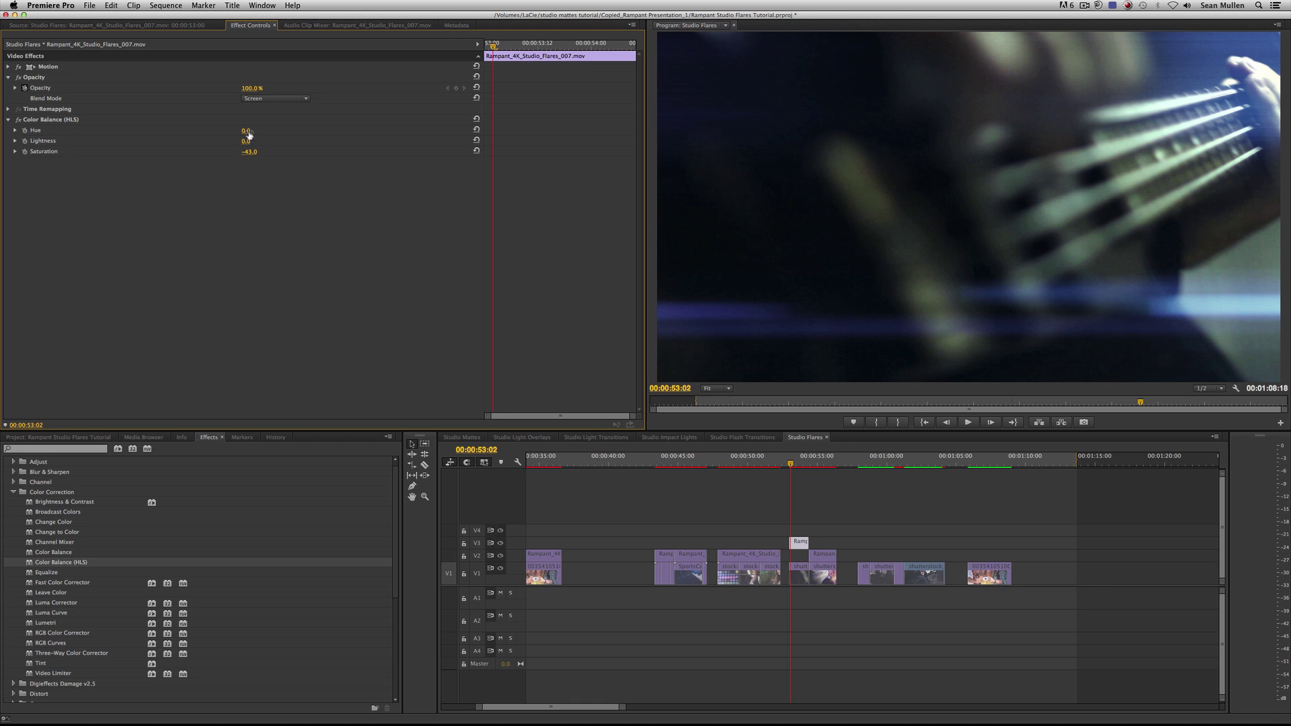
{"action": "left_click_drag", "start_coordinate": [248, 130], "coordinate": [305, 130]}
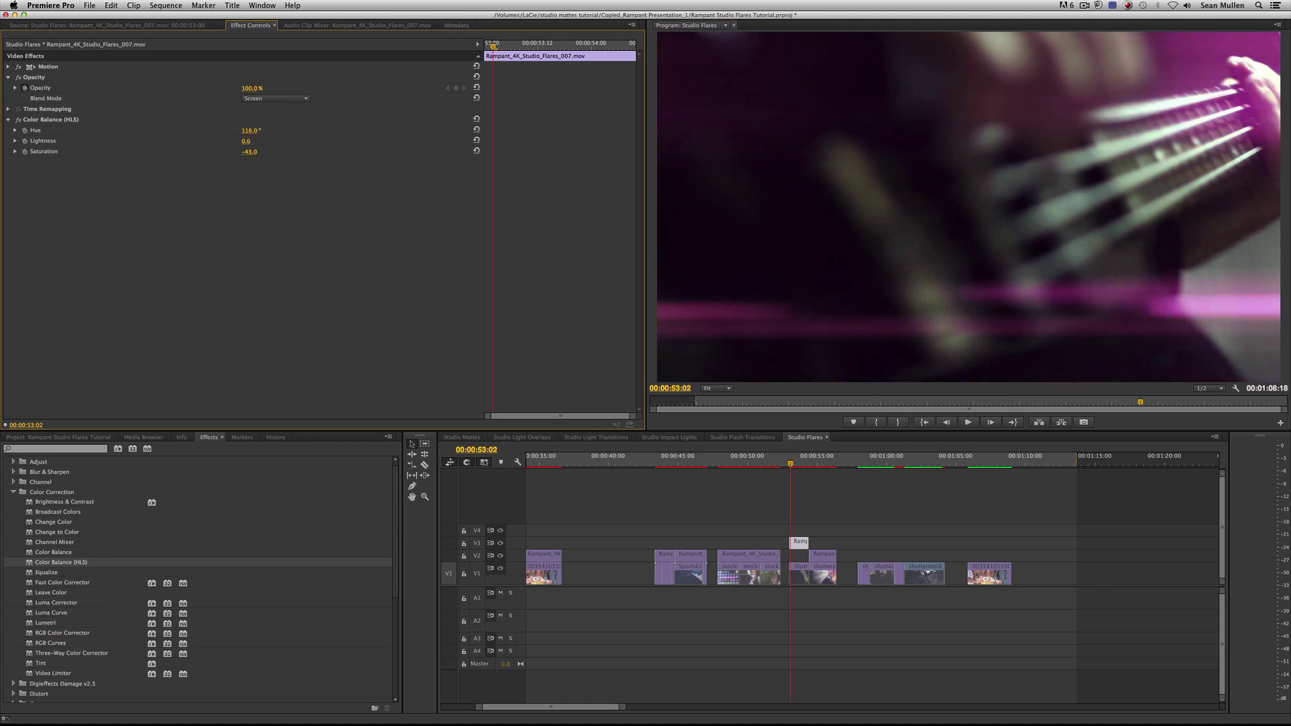
{"action": "left_click_drag", "start_coordinate": [353, 130], "coordinate": [380, 130]}
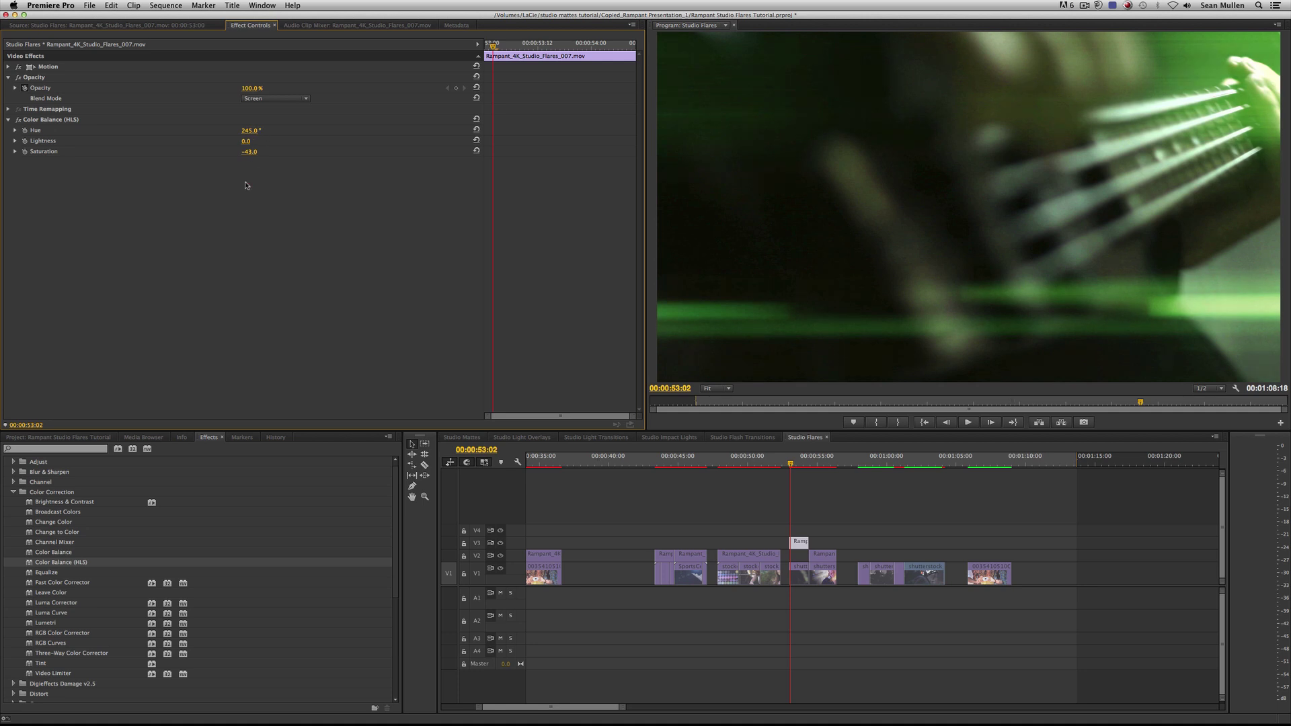
{"action": "mouse_move", "coordinate": [249, 141]}
{"action": "left_mouse_down"}
{"action": "mouse_move", "coordinate": [235, 141]}
{"action": "mouse_move", "coordinate": [262, 141]}
{"action": "left_mouse_up"}
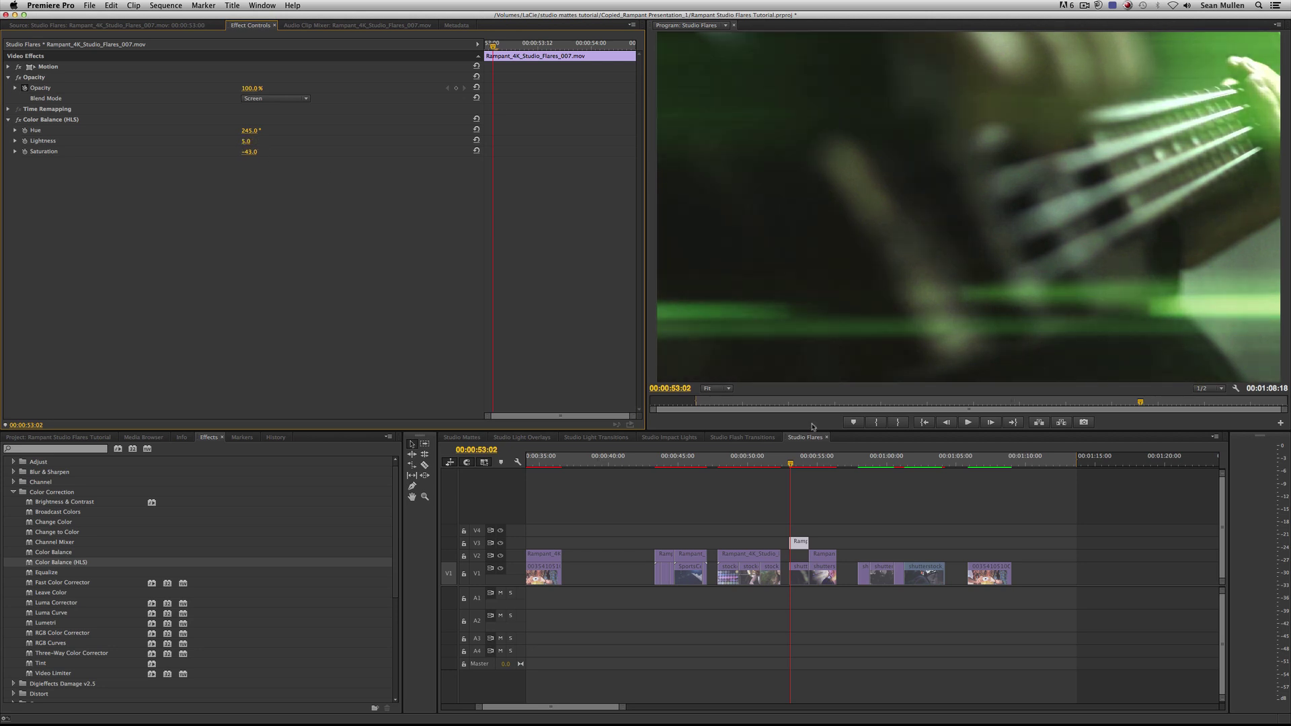
{"action": "left_click", "coordinate": [789, 464]}
- Drop the flare's saturation to -94 and replay the section from about 52:09 to check it
{"action": "key", "text": "space"}
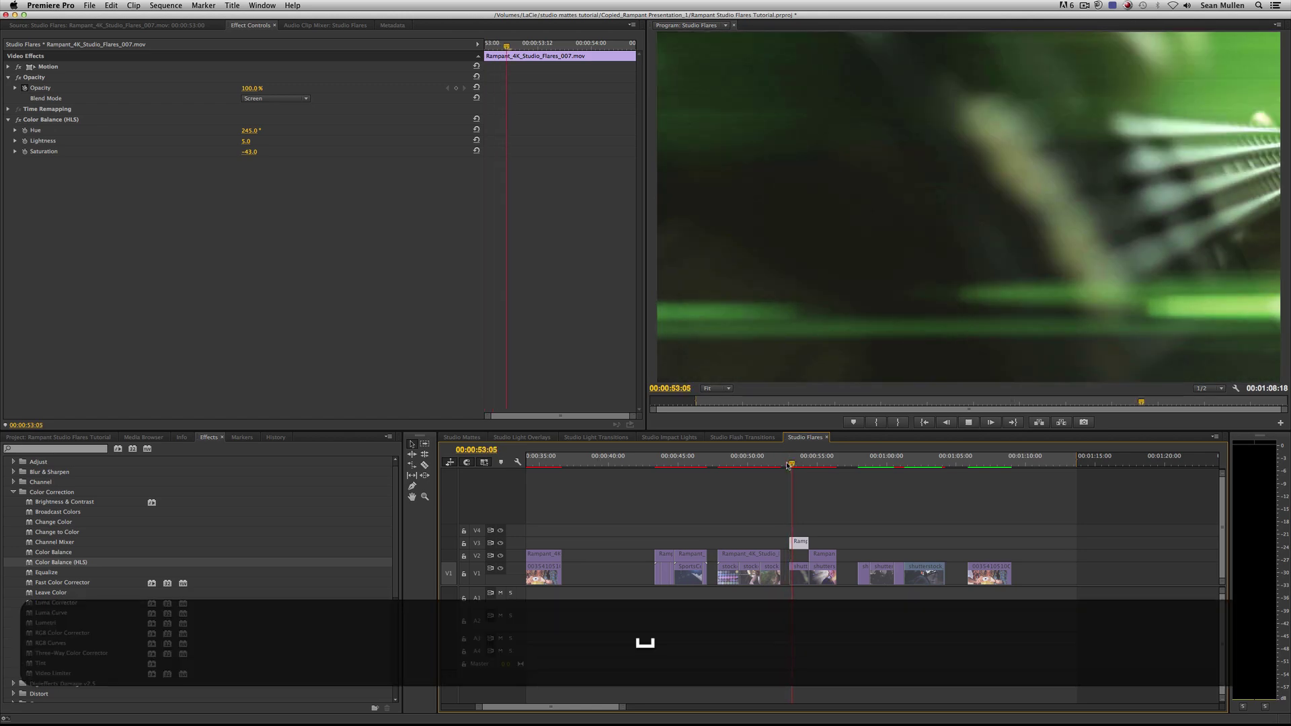
{"action": "left_click", "coordinate": [791, 463]}
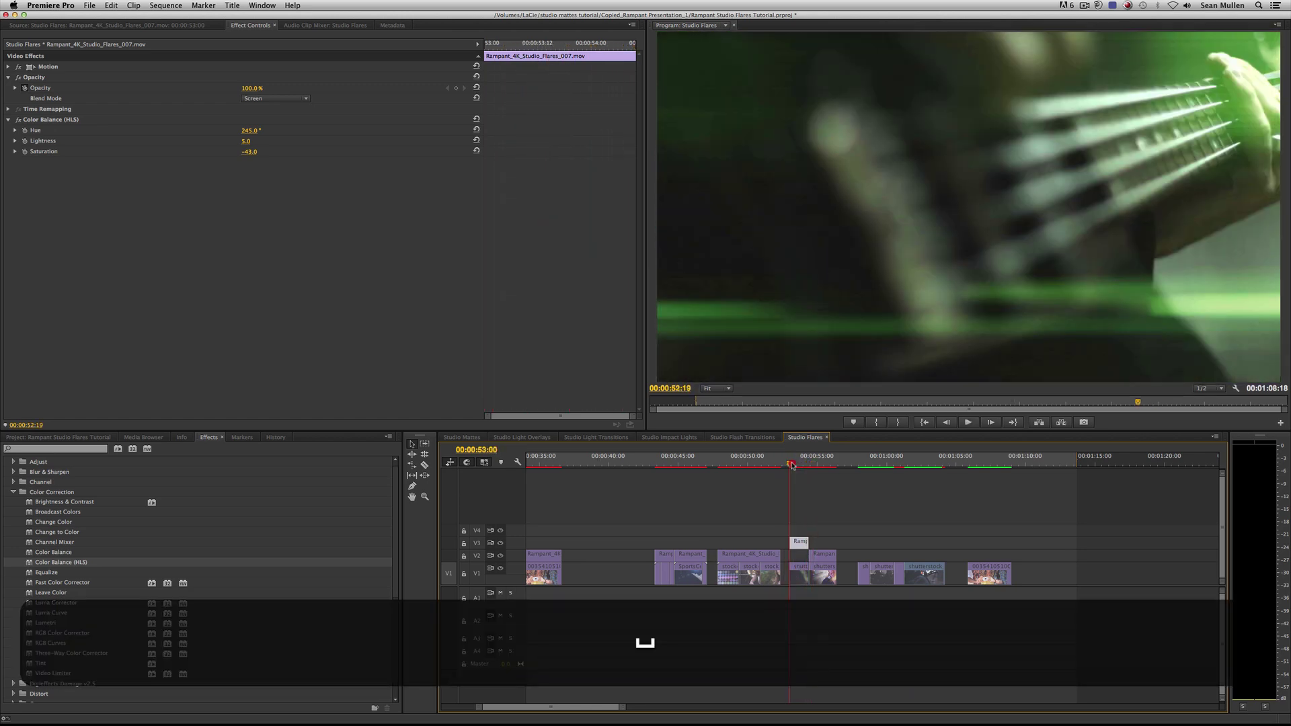
{"action": "key", "text": "space"}
{"action": "left_click_drag", "start_coordinate": [253, 159], "coordinate": [252, 158]}
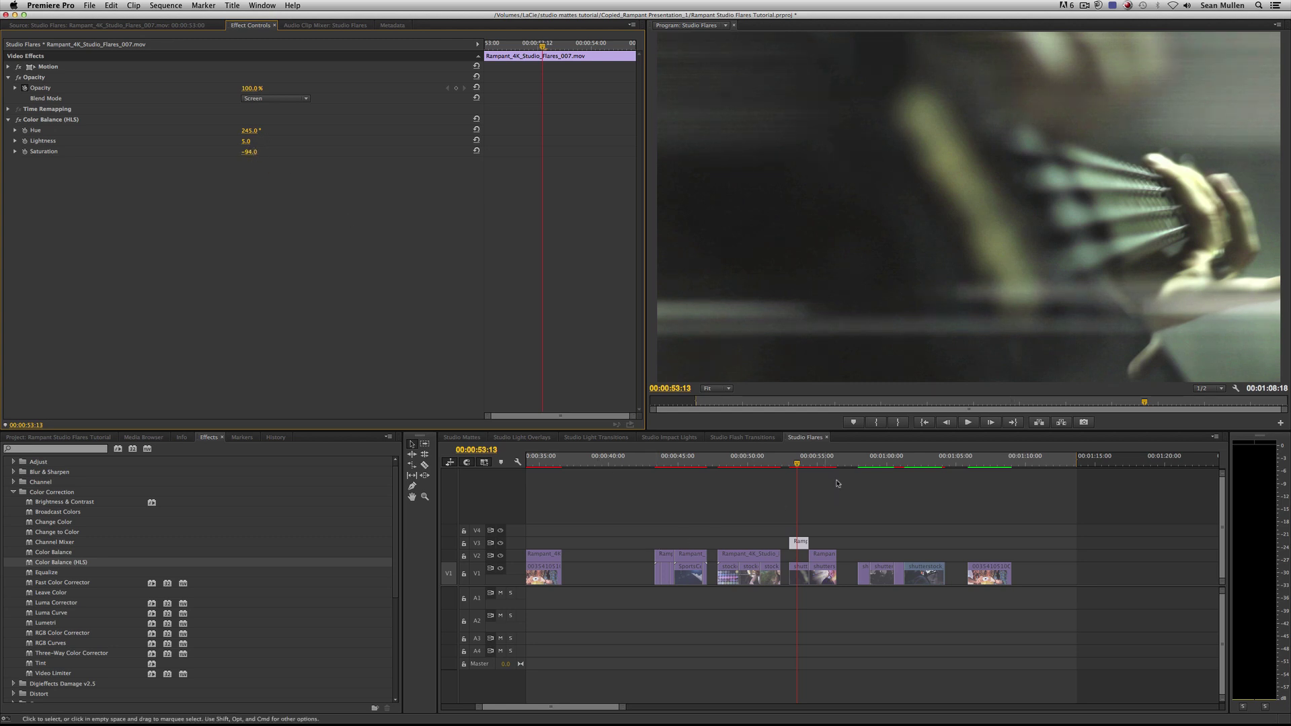
{"action": "key", "text": "space"}
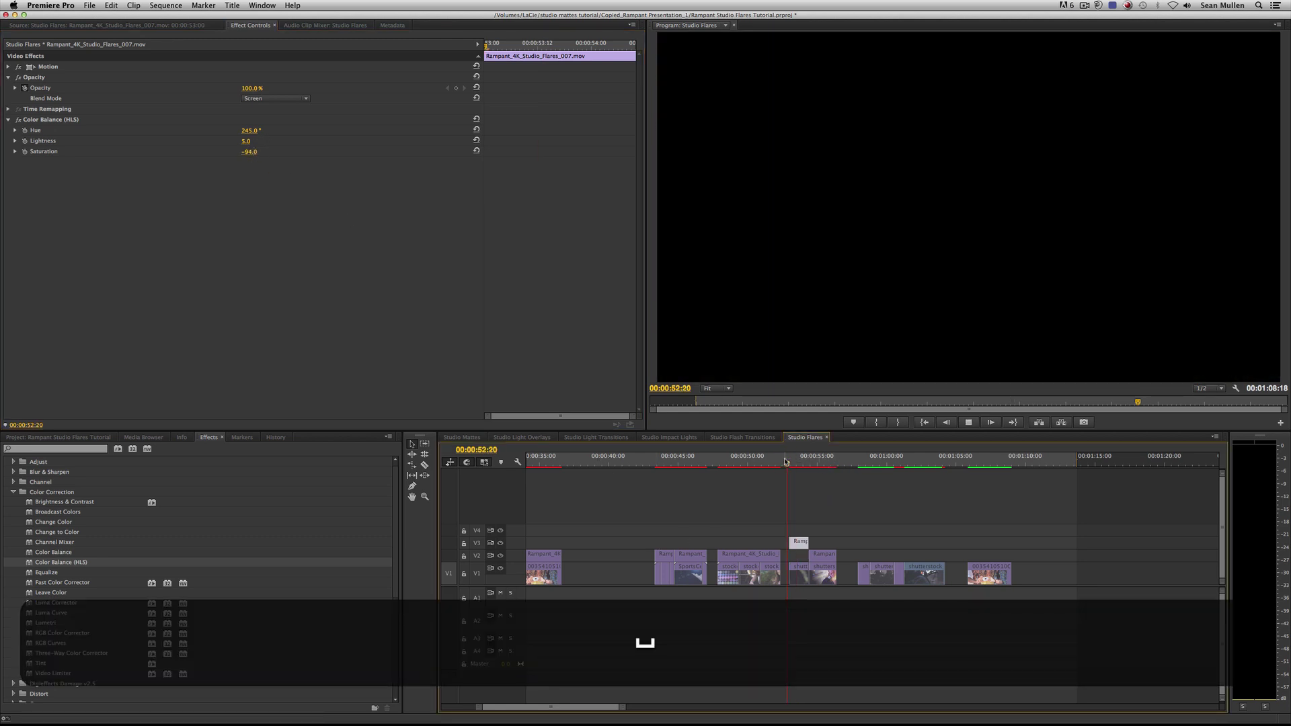
{"action": "key", "text": "space"}
{"action": "left_click", "coordinate": [784, 461]}
{"action": "left_click", "coordinate": [779, 463]}
{"action": "key", "text": "space"}
{"action": "key", "text": "space"}
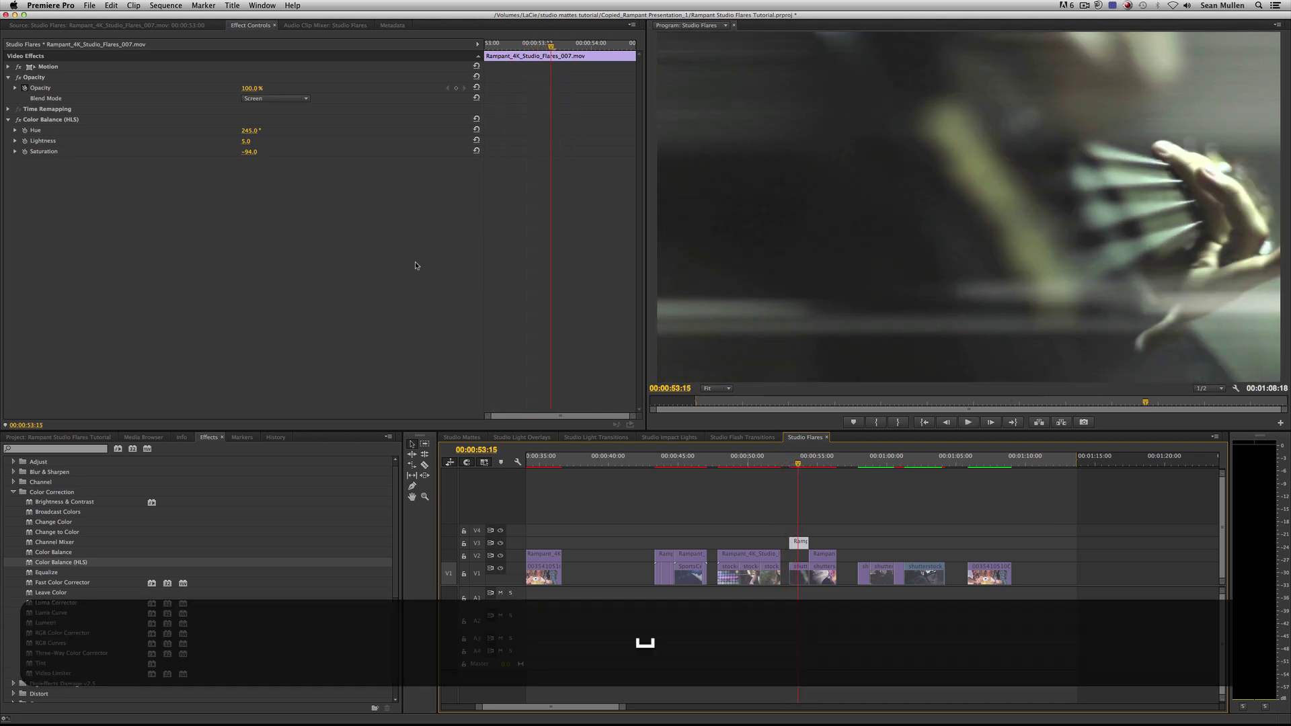
{"action": "left_click", "coordinate": [46, 120]}
- Delete the Color Balance (HLS) effect and replay the flare, now blue again
{"action": "key", "text": "BackSpace"}
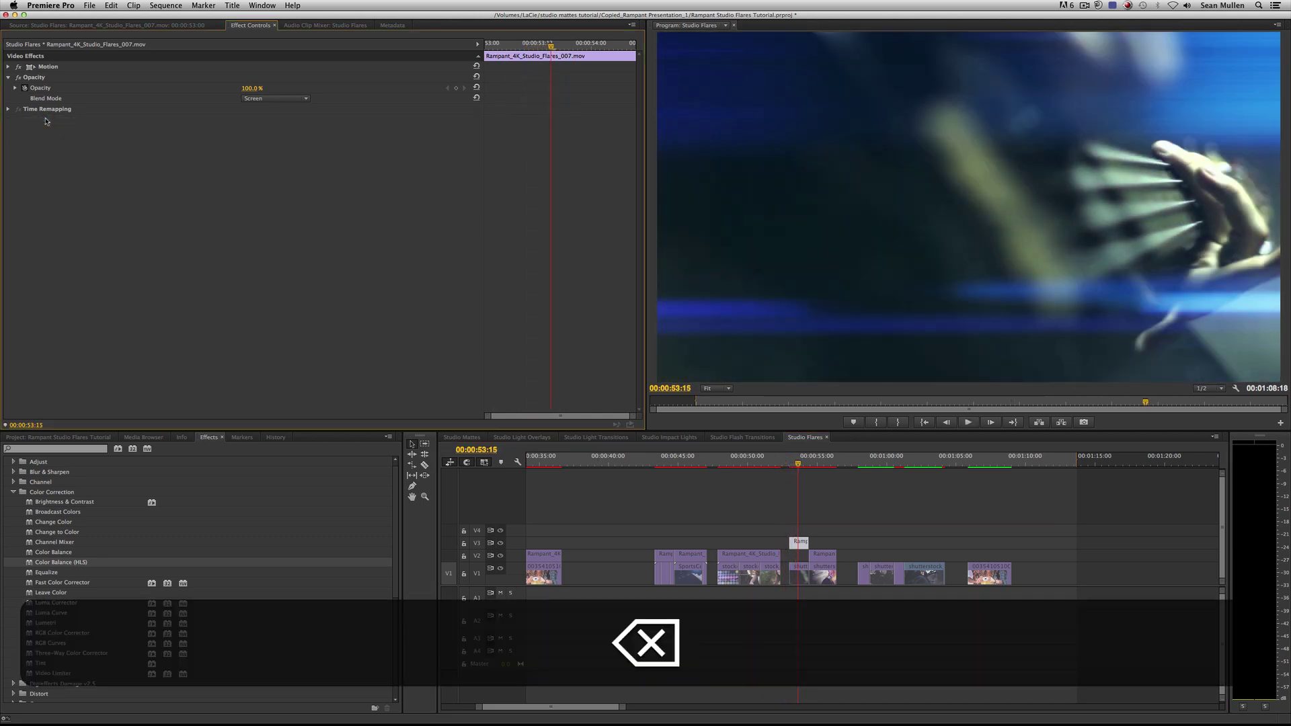
{"action": "left_click", "coordinate": [784, 461]}
{"action": "key", "text": "space"}
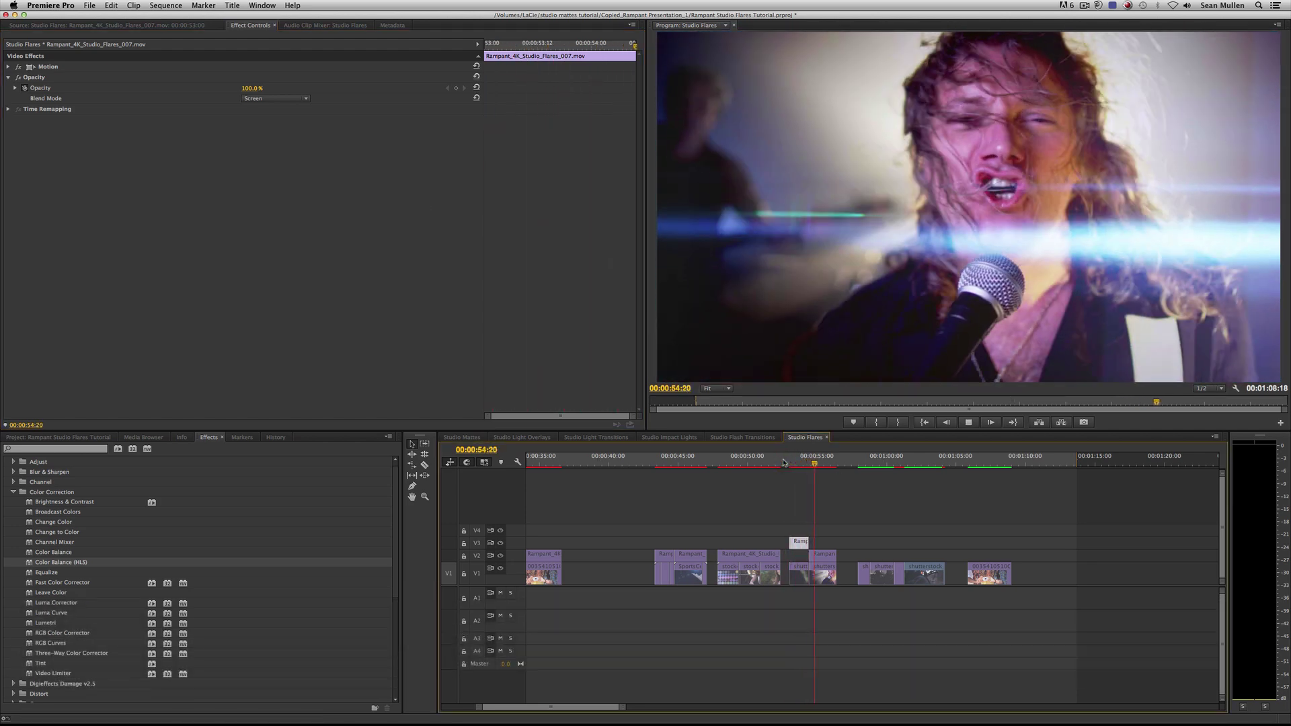
{"action": "key", "text": "space"}
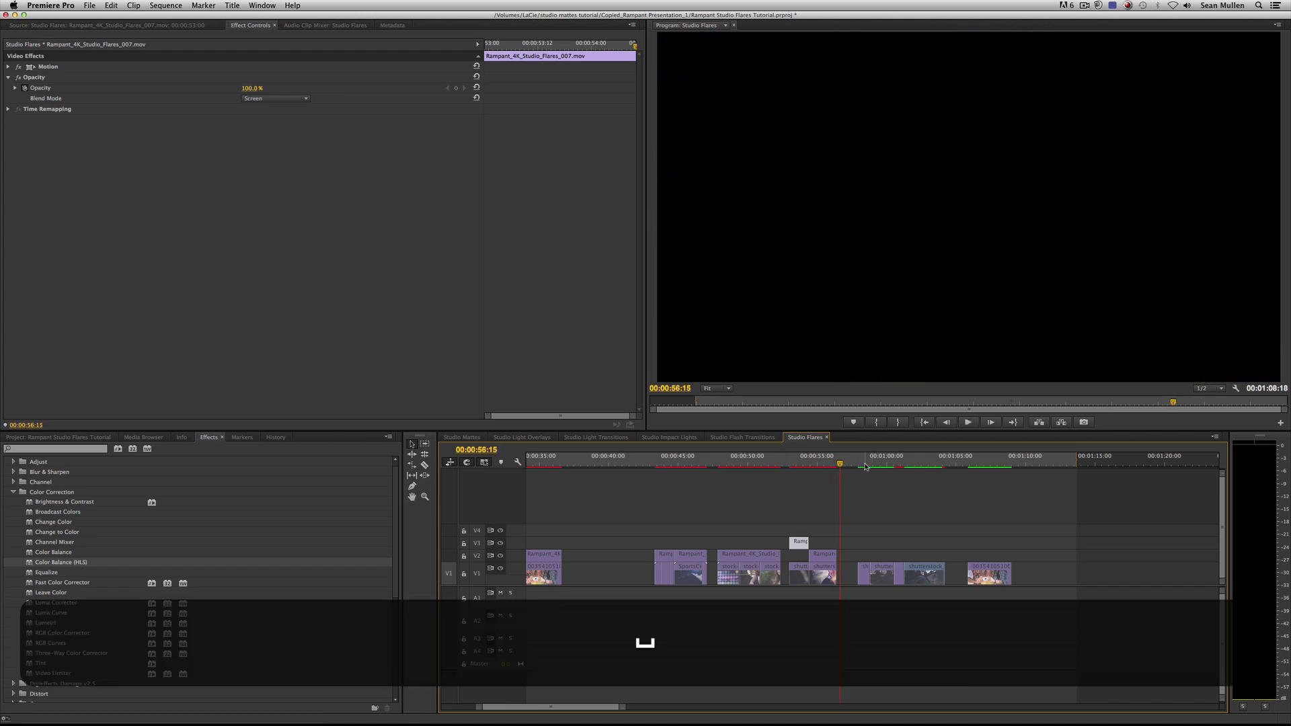
- Play the soldier shot from 57:22 to 1:02:00, then show the Studio Flares bin
{"action": "left_click", "coordinate": [868, 461]}
{"action": "mouse_move", "coordinate": [867, 461]}
{"action": "left_mouse_down"}
{"action": "mouse_move", "coordinate": [904, 462]}
{"action": "mouse_move", "coordinate": [856, 462]}
{"action": "left_mouse_up"}
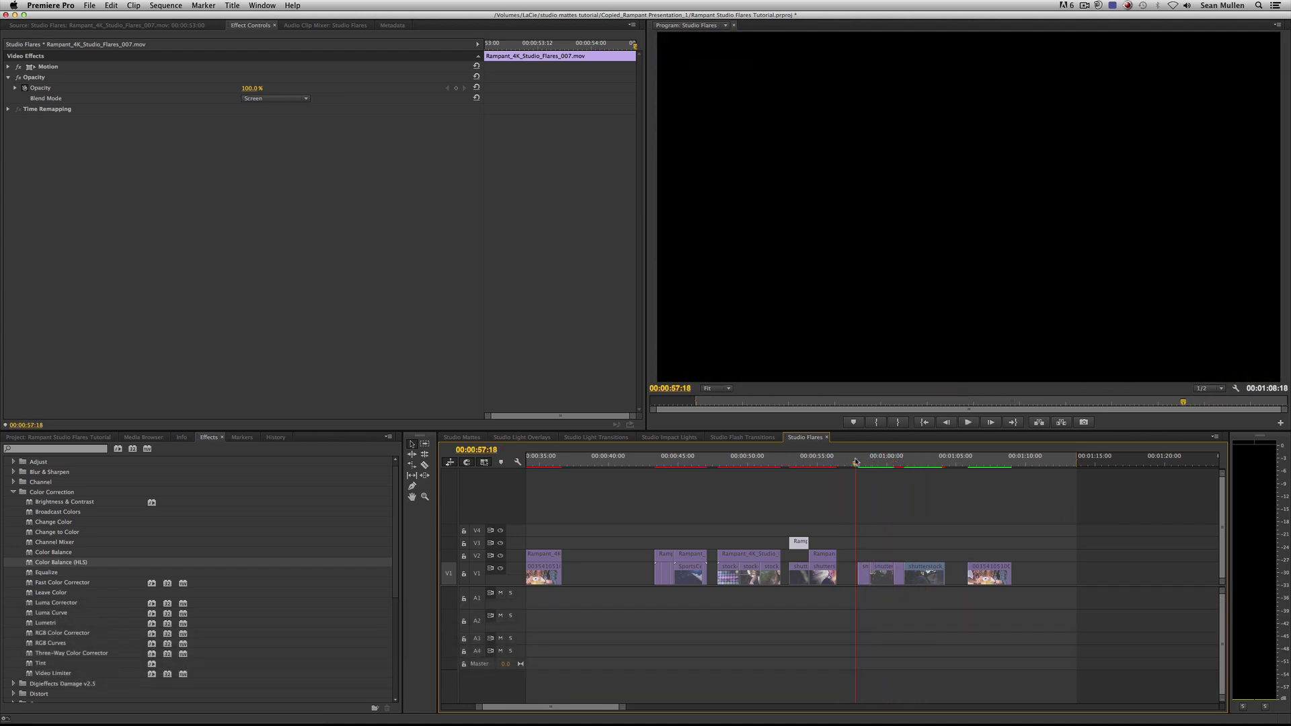
{"action": "key", "text": "space"}
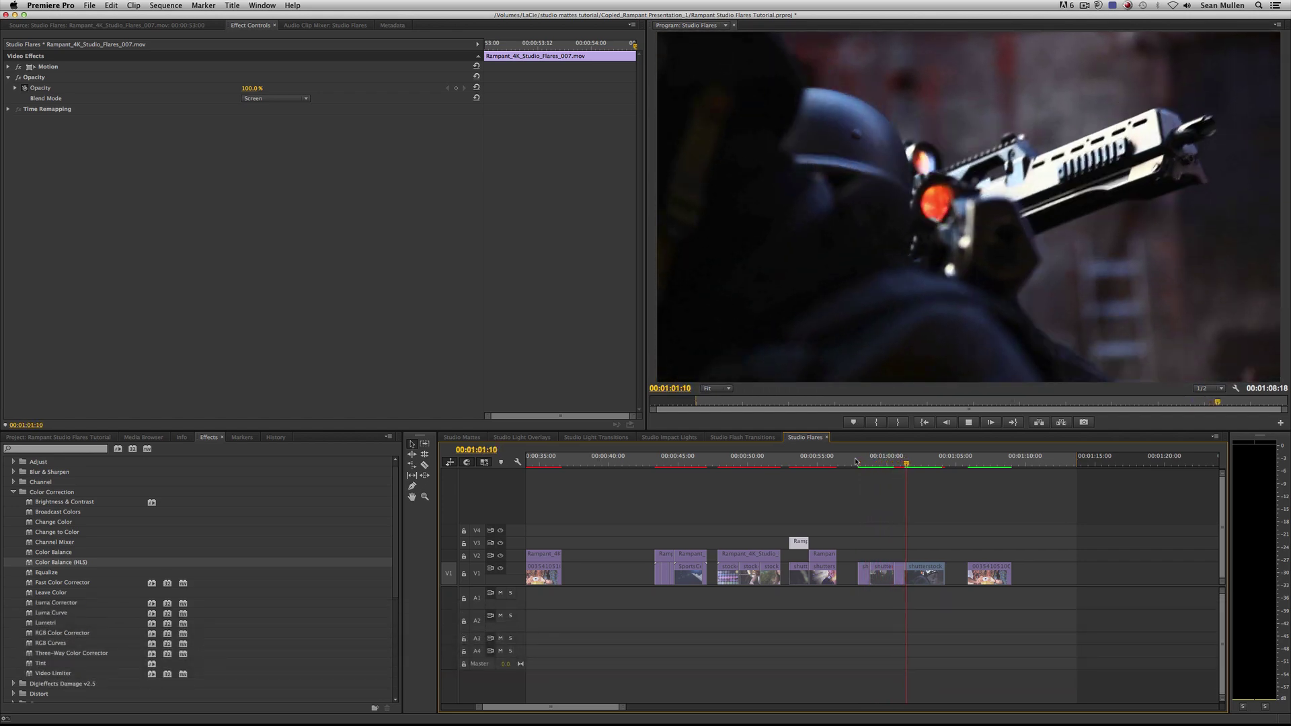
{"action": "key", "text": "space"}
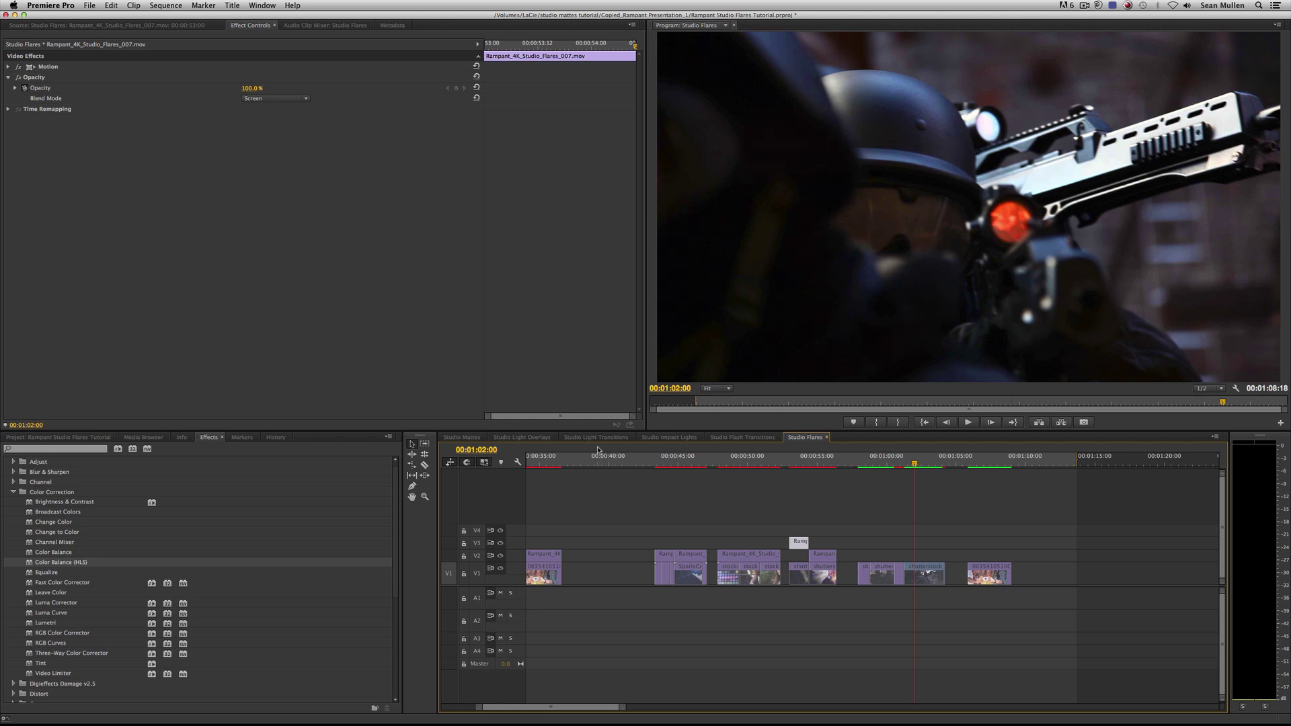
{"action": "left_click", "coordinate": [63, 437]}
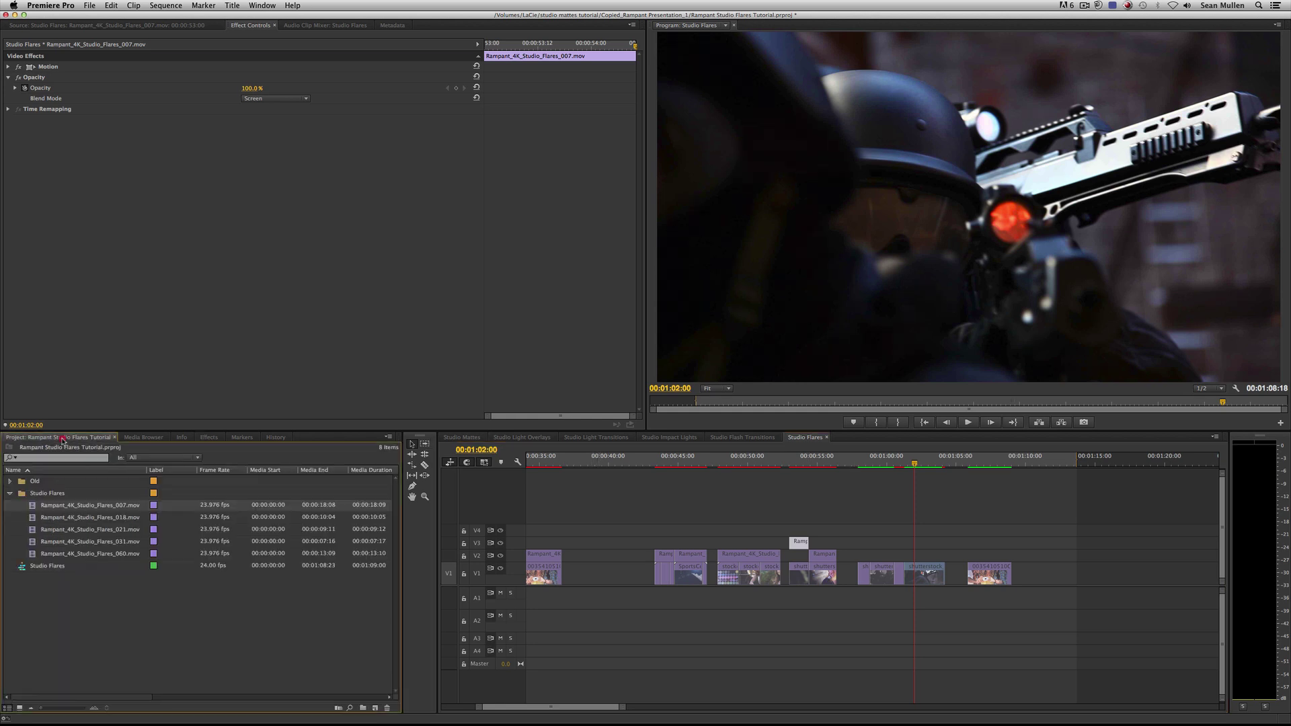
- Place the 031 flare on V2 over the soldier shot near 1:00 and paste the copied attributes
{"action": "double_click", "coordinate": [107, 541]}
{"action": "left_click_drag", "start_coordinate": [135, 407], "coordinate": [298, 421]}
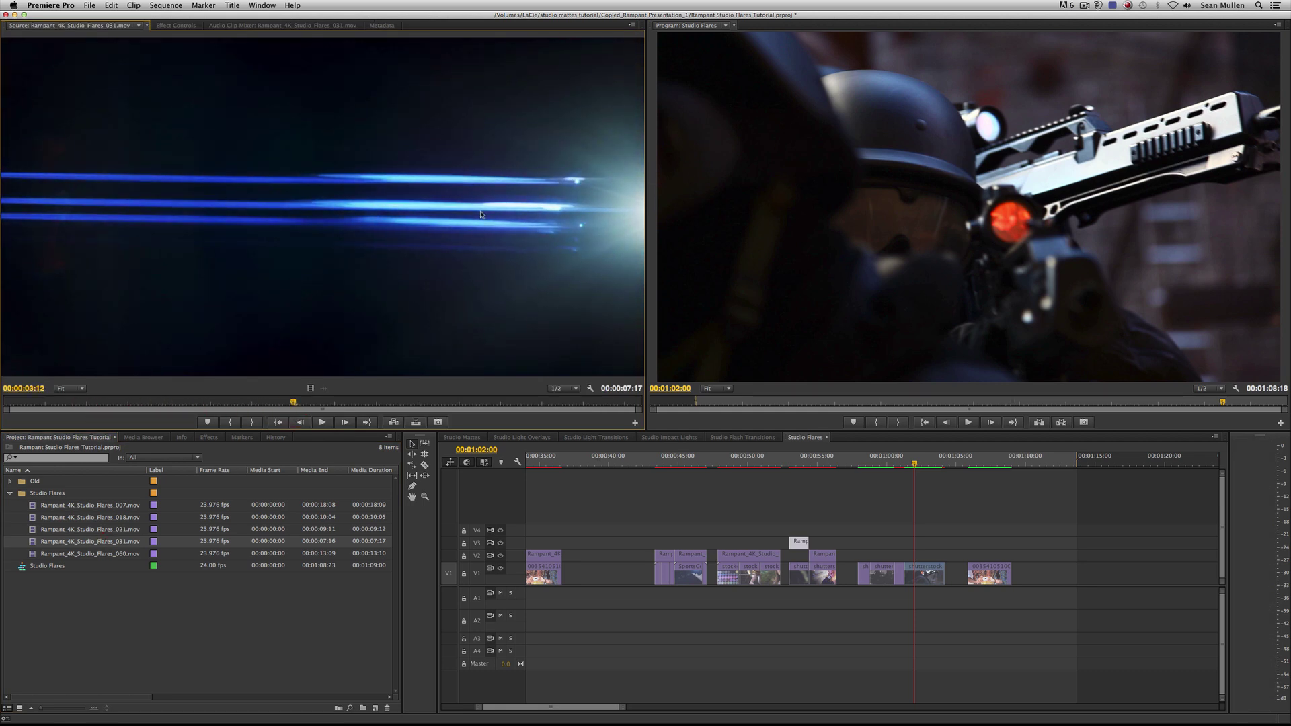
{"action": "left_click_drag", "start_coordinate": [1120, 458], "coordinate": [877, 556]}
{"action": "key", "text": "super+v"}
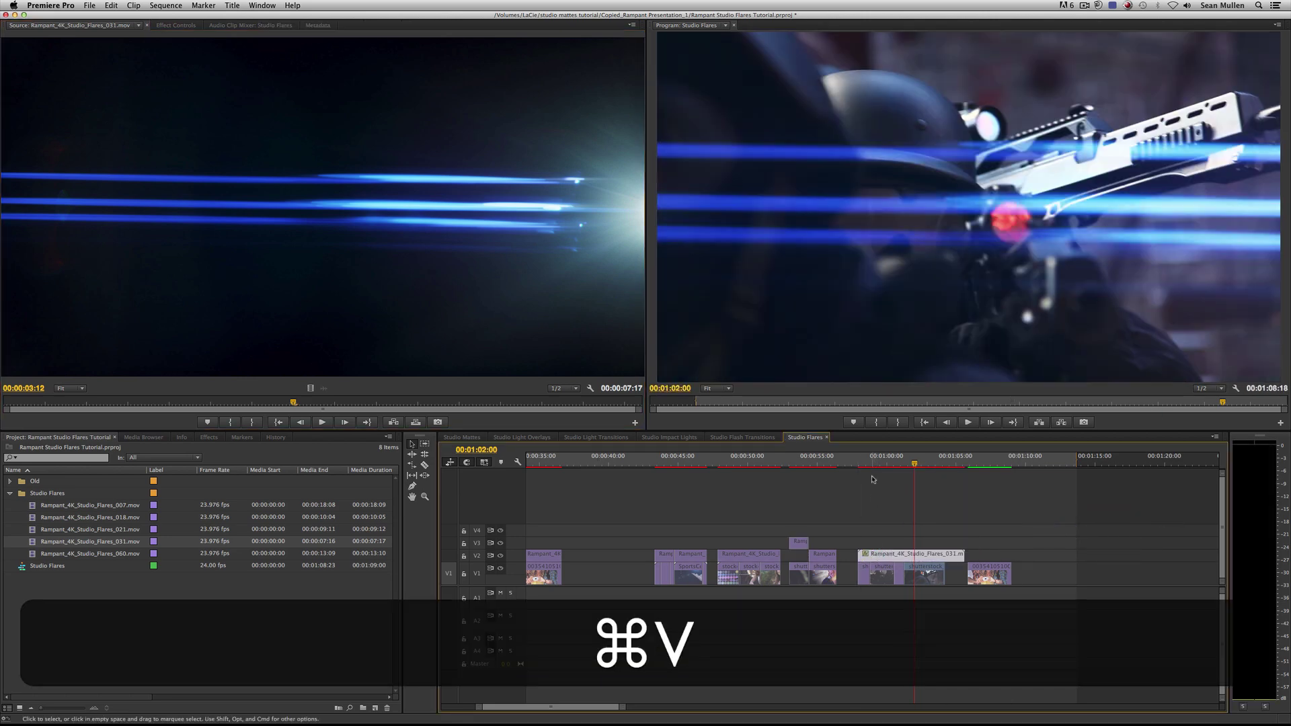
- Preview the 031 flare over the soldiers from around 58:06, then select the V2 clip
{"action": "left_click", "coordinate": [864, 463]}
{"action": "left_click_drag", "start_coordinate": [864, 463], "coordinate": [872, 463]}
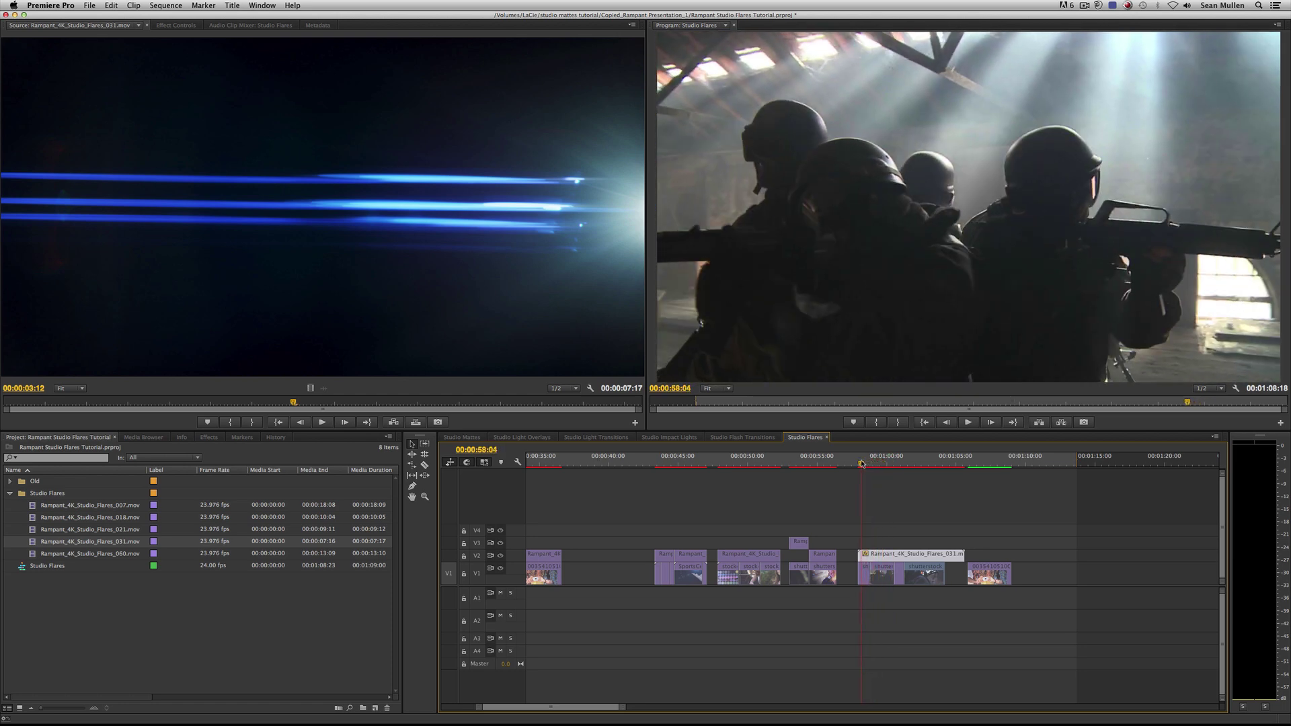
{"action": "key", "text": "space"}
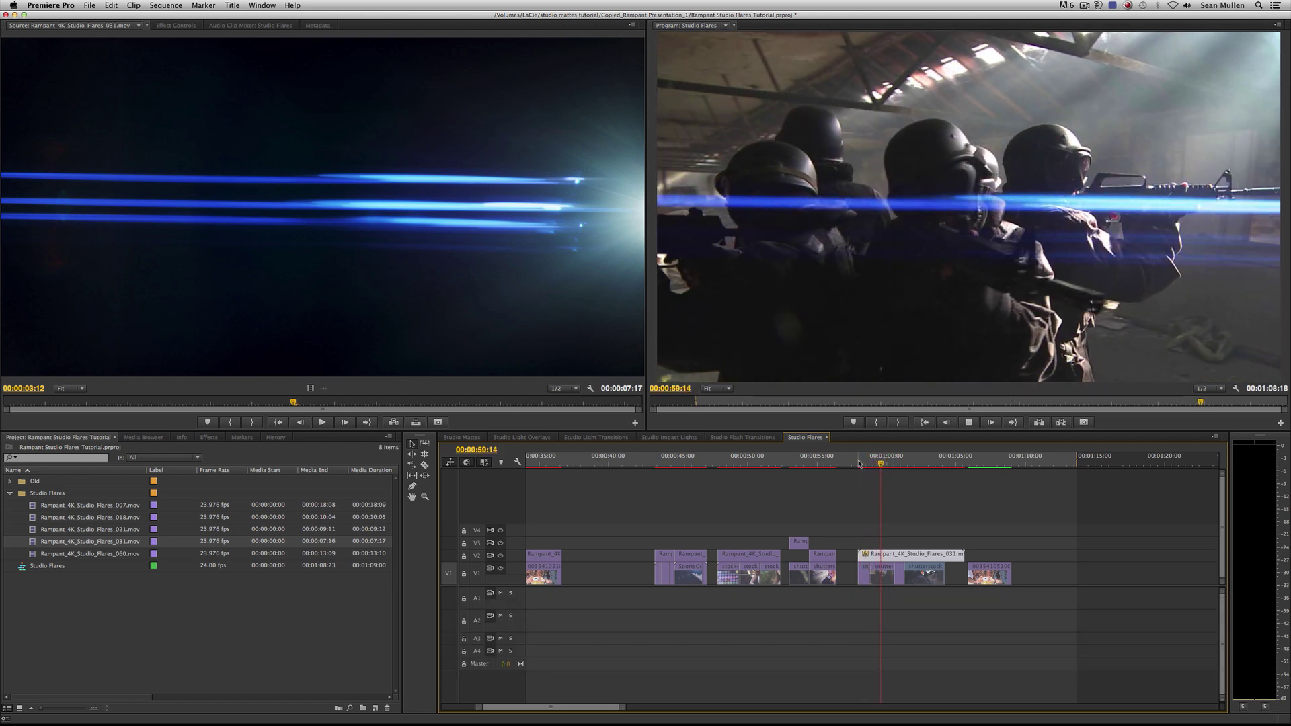
{"action": "key", "text": "space"}
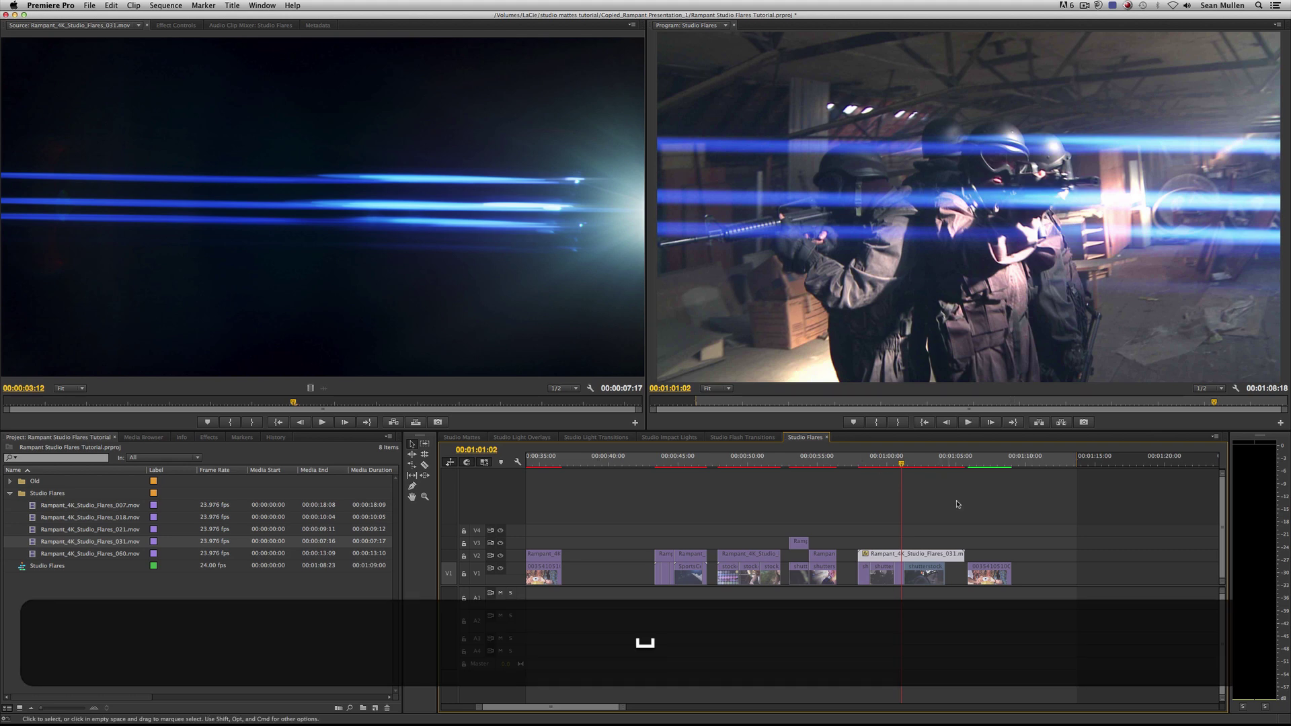
{"action": "left_click", "coordinate": [862, 461]}
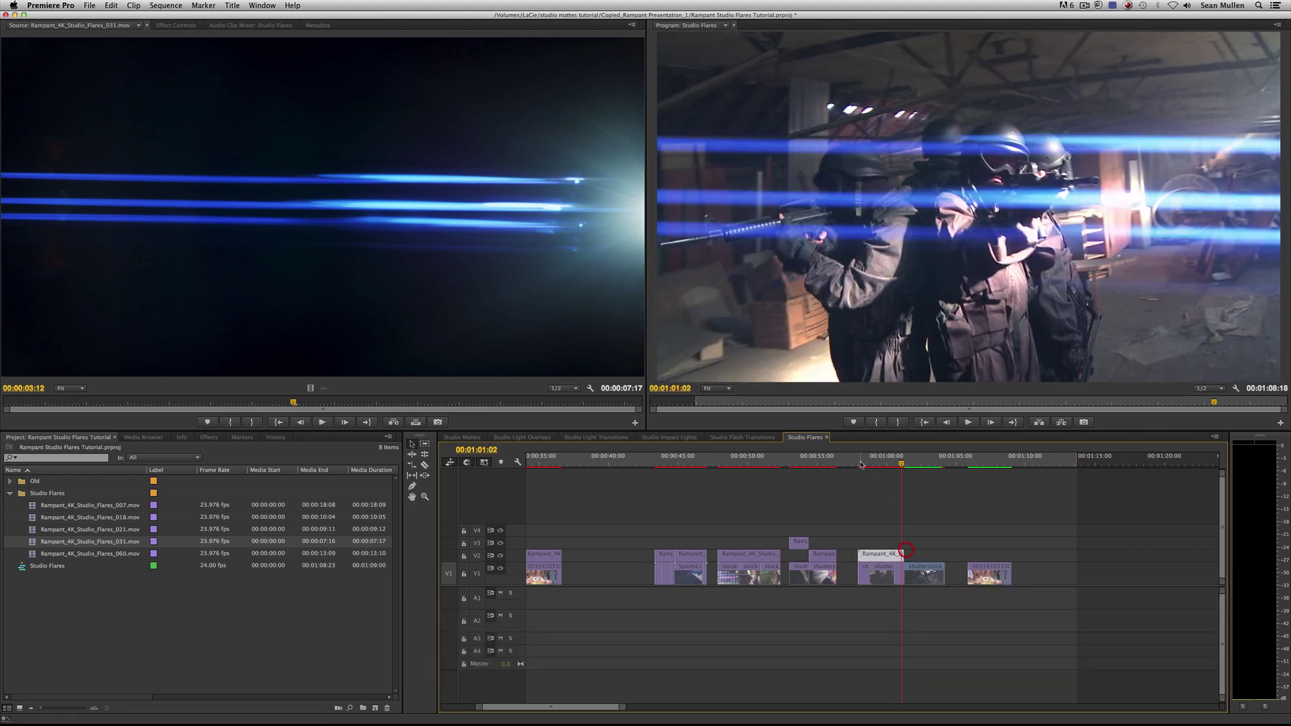
{"action": "key", "text": "space"}
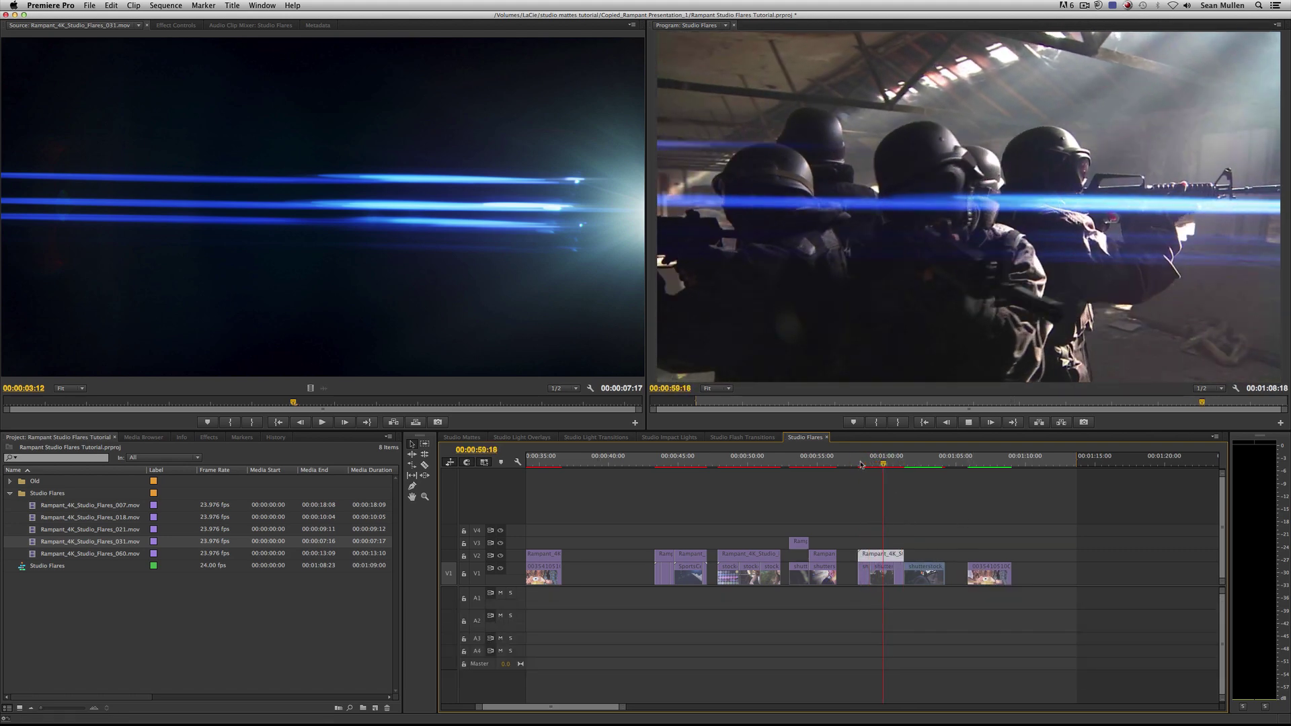
{"action": "key", "text": "space"}
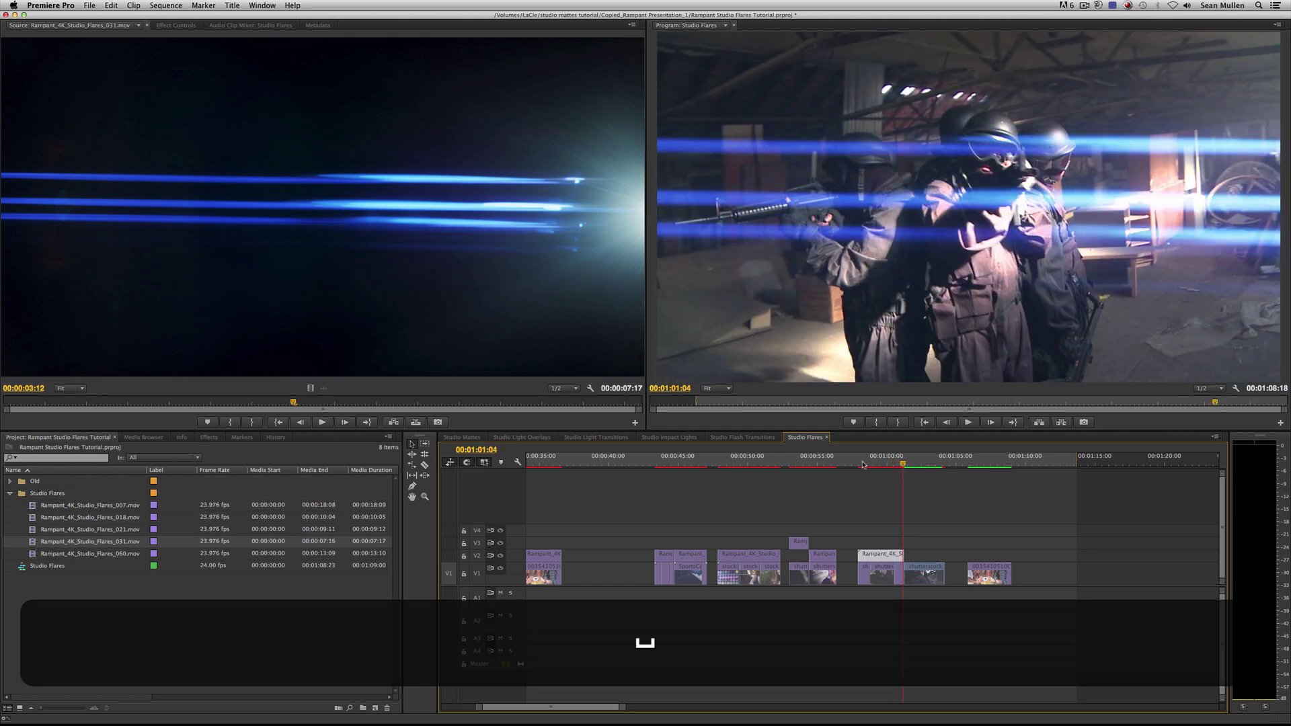
{"action": "left_click", "coordinate": [884, 461]}
{"action": "double_click", "coordinate": [878, 557]}
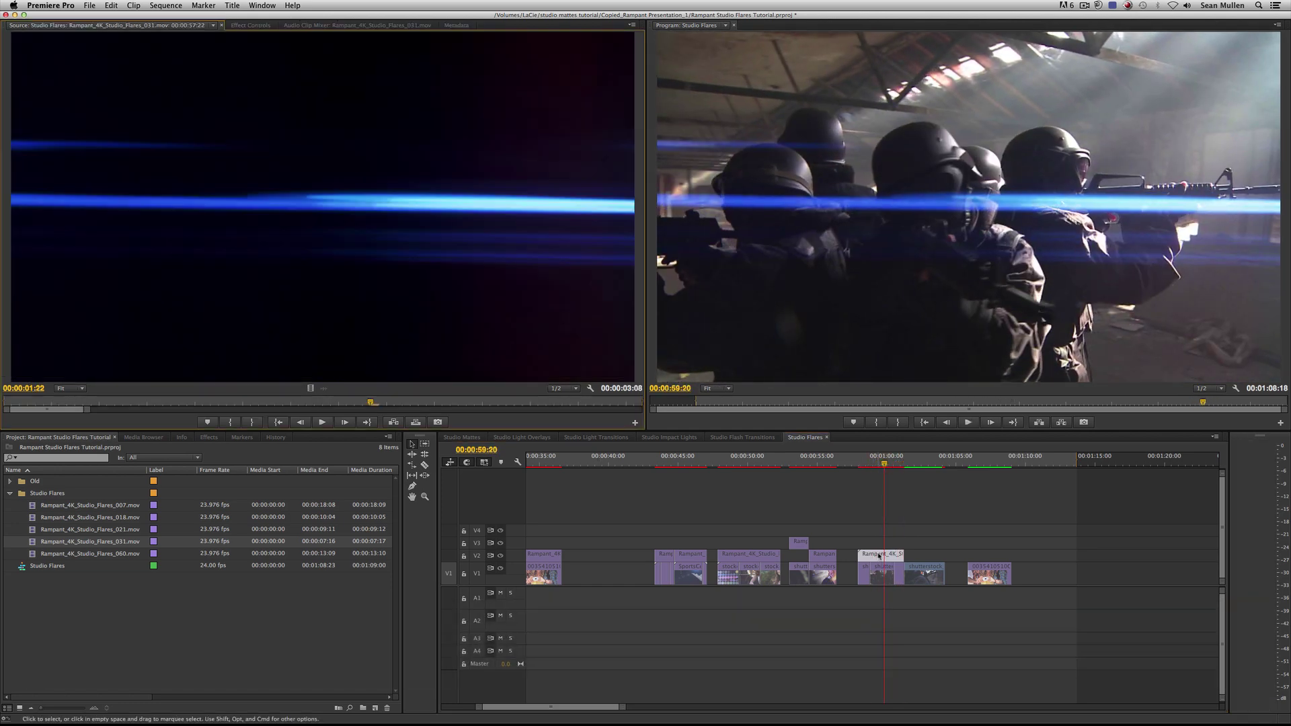
- Drag the 031 flare's Motion Position lower in the frame and preview it
{"action": "left_click", "coordinate": [258, 27]}
{"action": "left_click", "coordinate": [8, 67]}
{"action": "left_click_drag", "start_coordinate": [274, 77], "coordinate": [326, 77]}
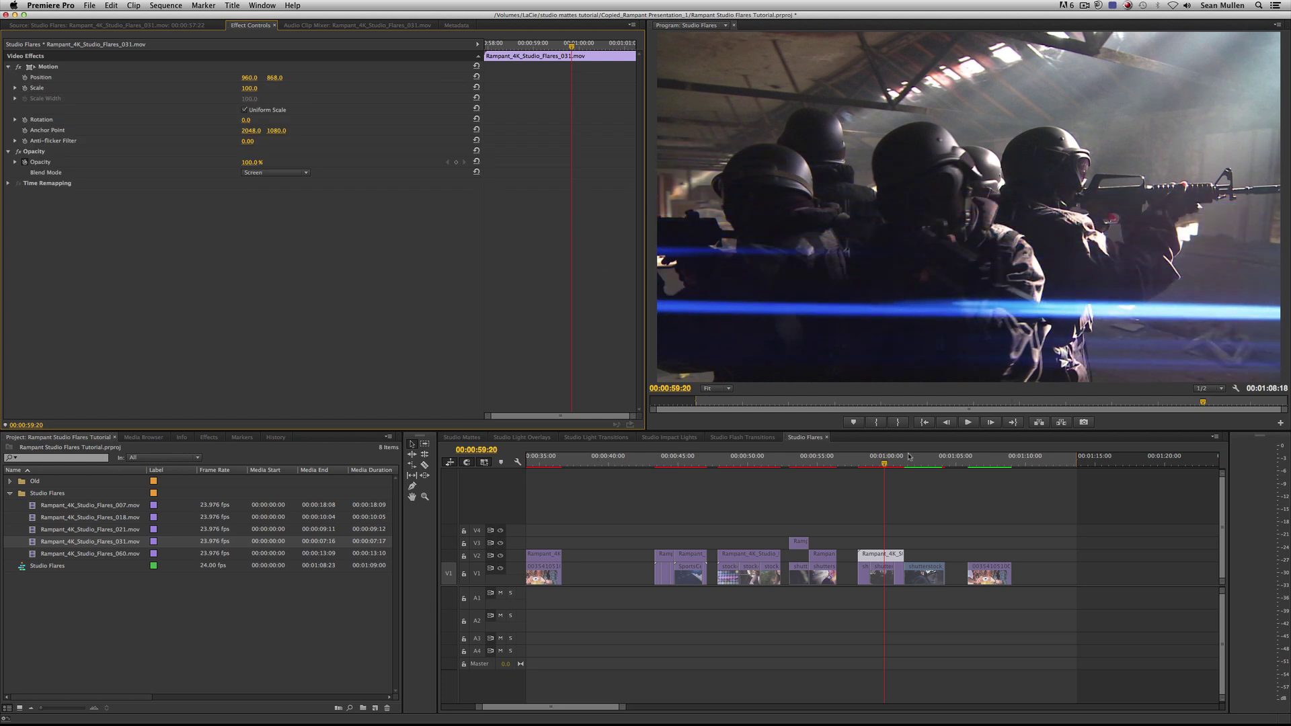
{"action": "left_click", "coordinate": [861, 461]}
{"action": "key", "text": "space"}
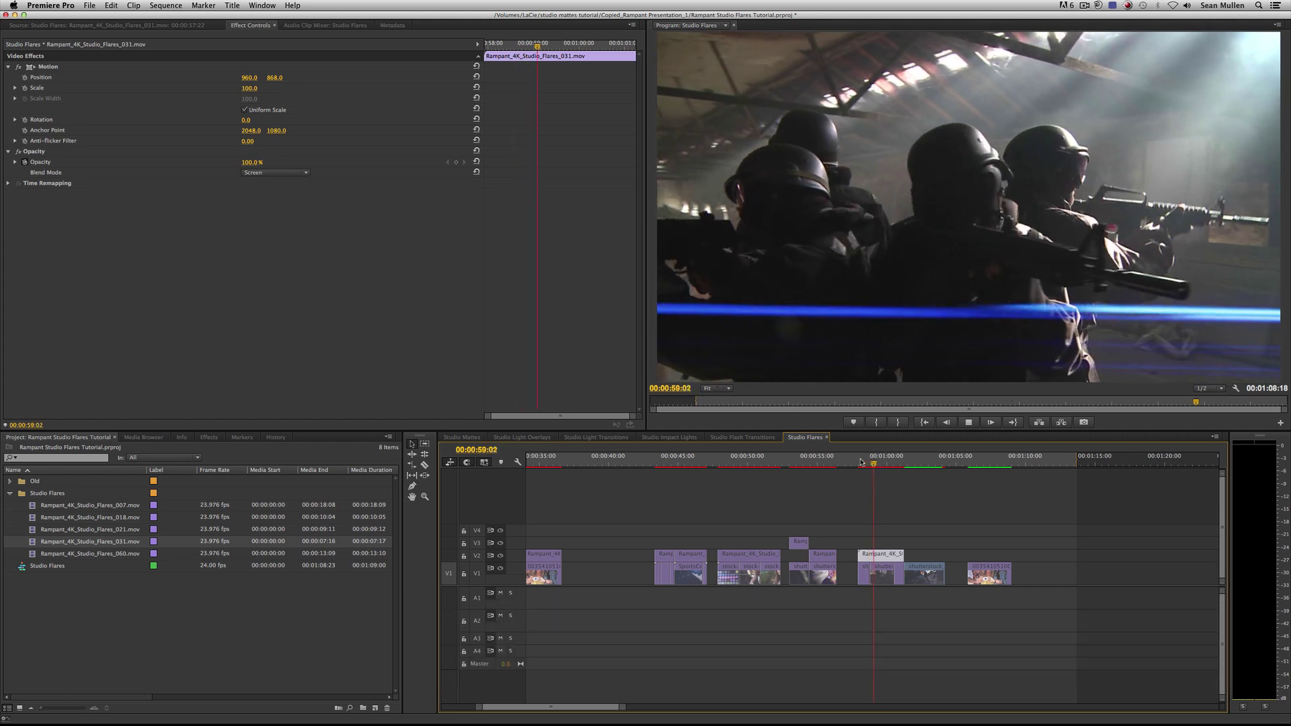
{"action": "key", "text": "space"}
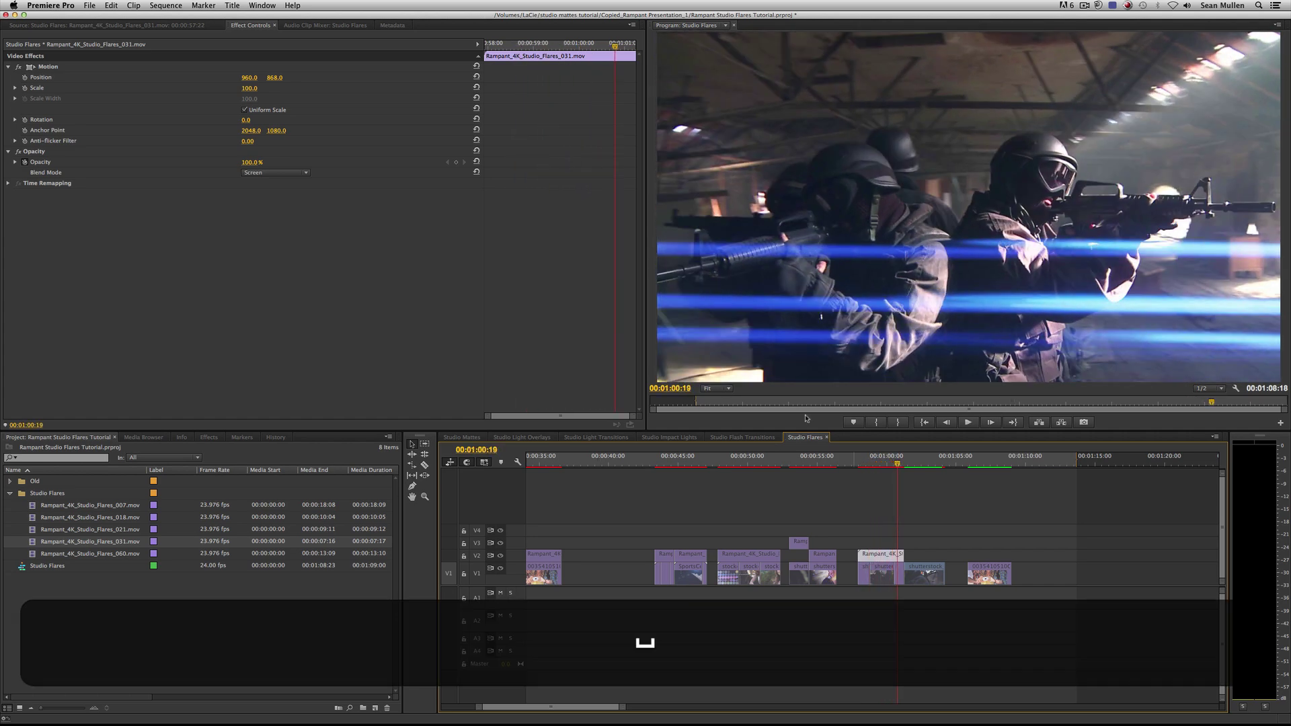
- Raise the flare to vertical position 330 and replay the soldier shot
{"action": "left_click_drag", "start_coordinate": [278, 78], "coordinate": [278, 78]}
{"action": "left_click", "coordinate": [857, 462]}
{"action": "key", "text": "space"}
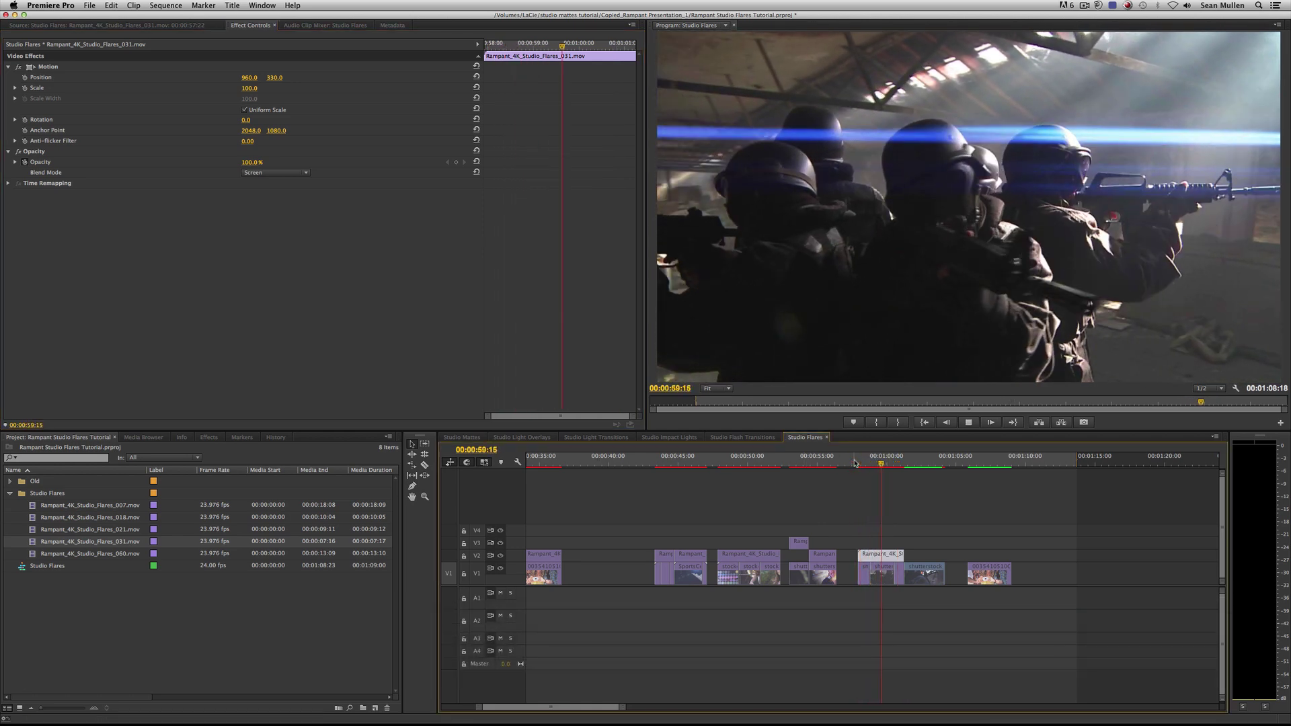
{"action": "key", "text": "space"}
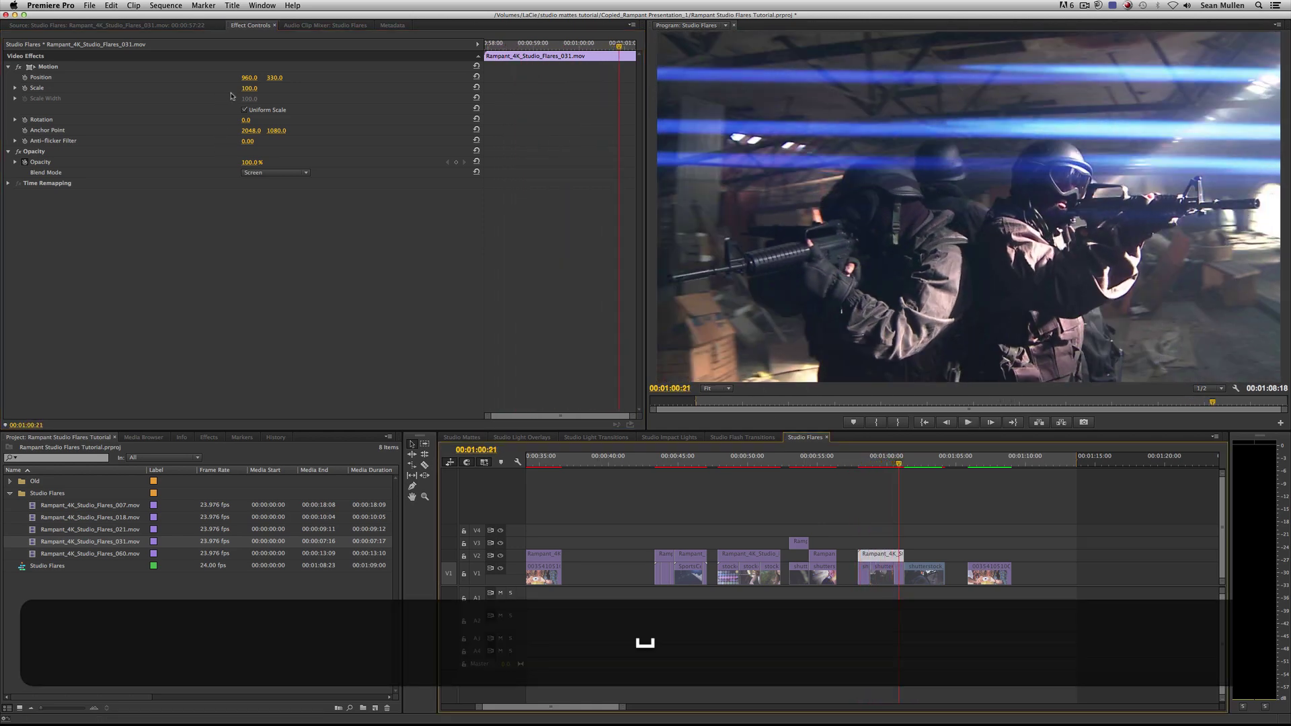
- Set the flare's Position Y to 540 and Scale to 71, then play it back
{"action": "left_click", "coordinate": [274, 78]}
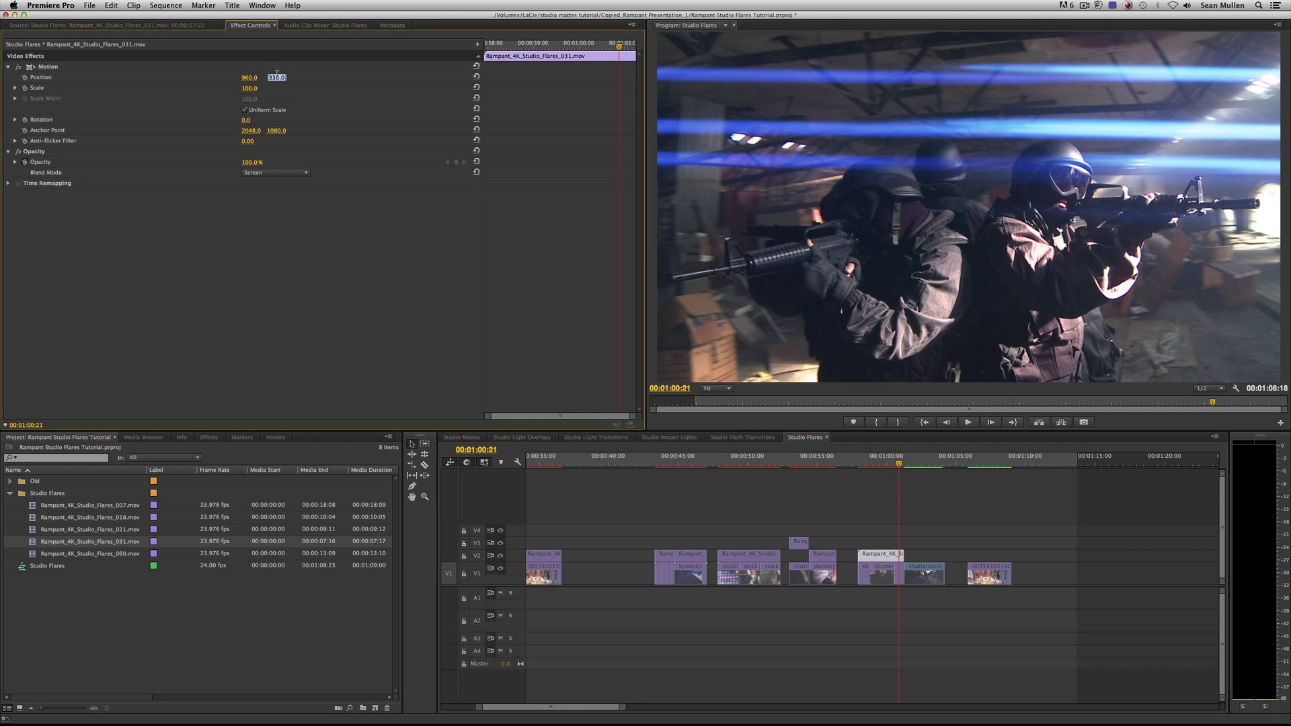
{"action": "type", "text": "540"}
{"action": "key", "text": "Return"}
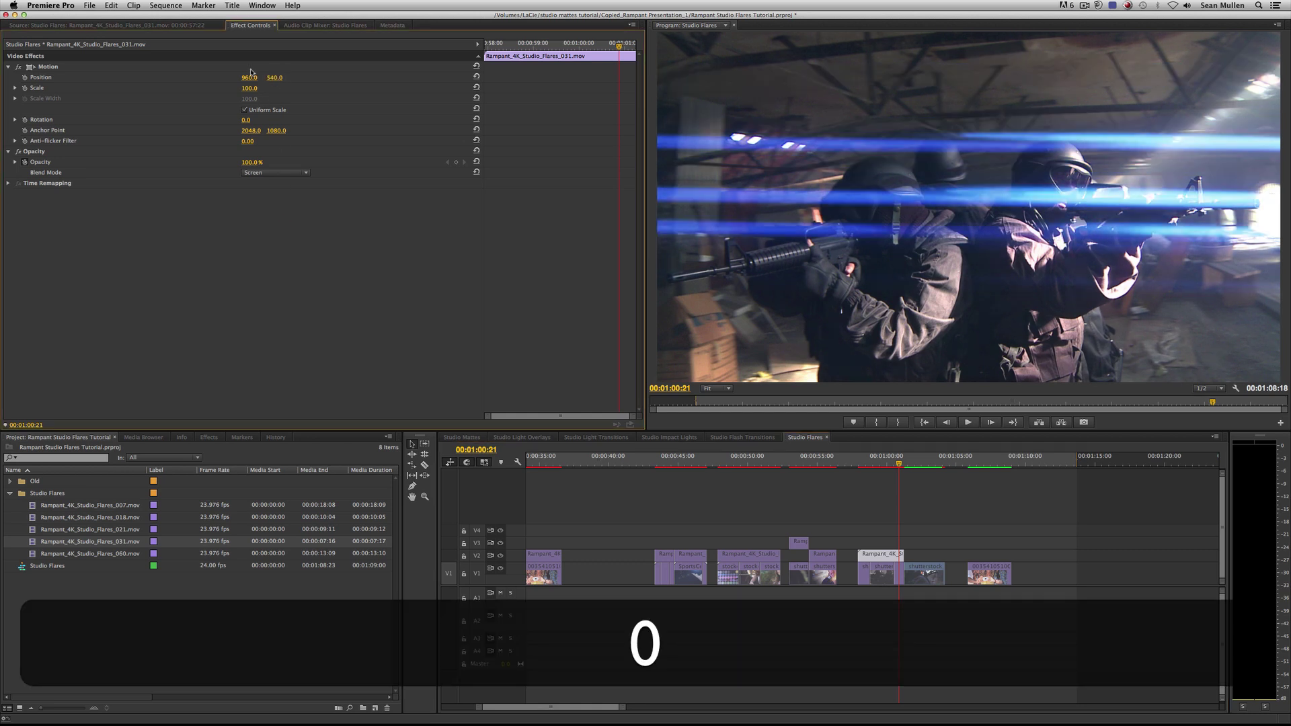
{"action": "left_click_drag", "start_coordinate": [249, 89], "coordinate": [227, 88]}
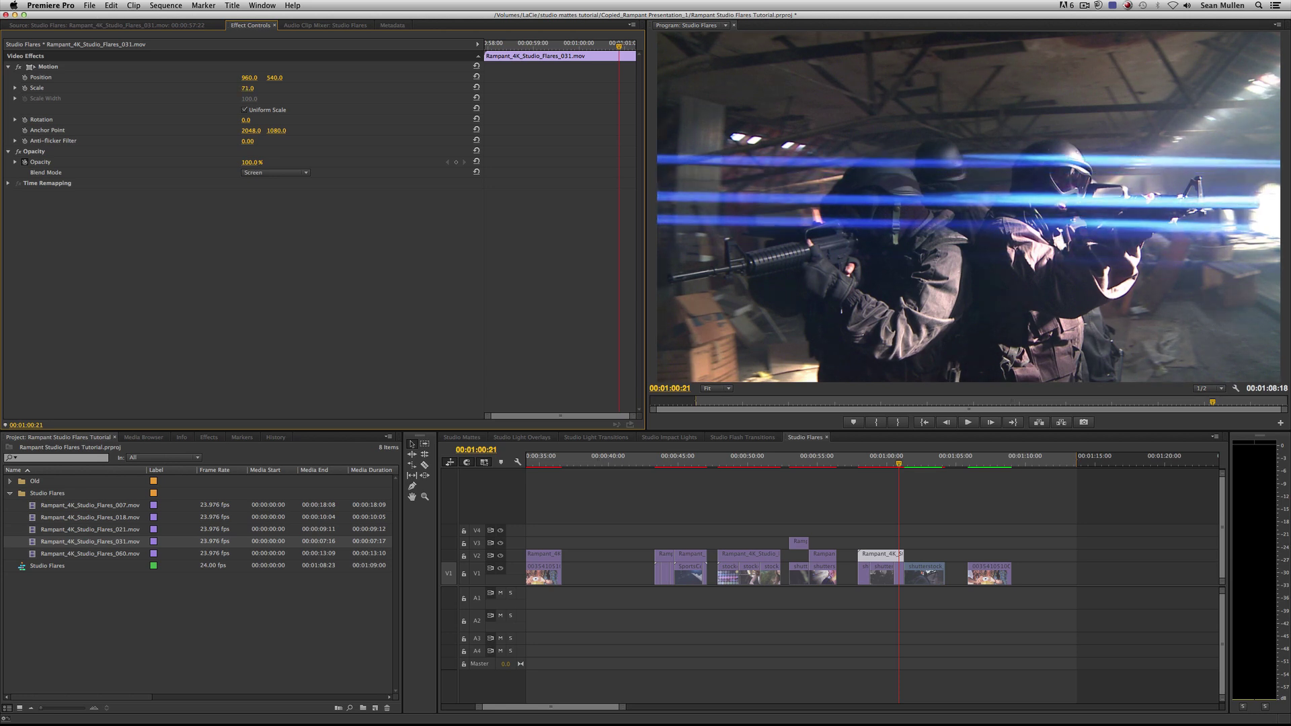
{"action": "left_click", "coordinate": [862, 458]}
{"action": "key", "text": "space"}
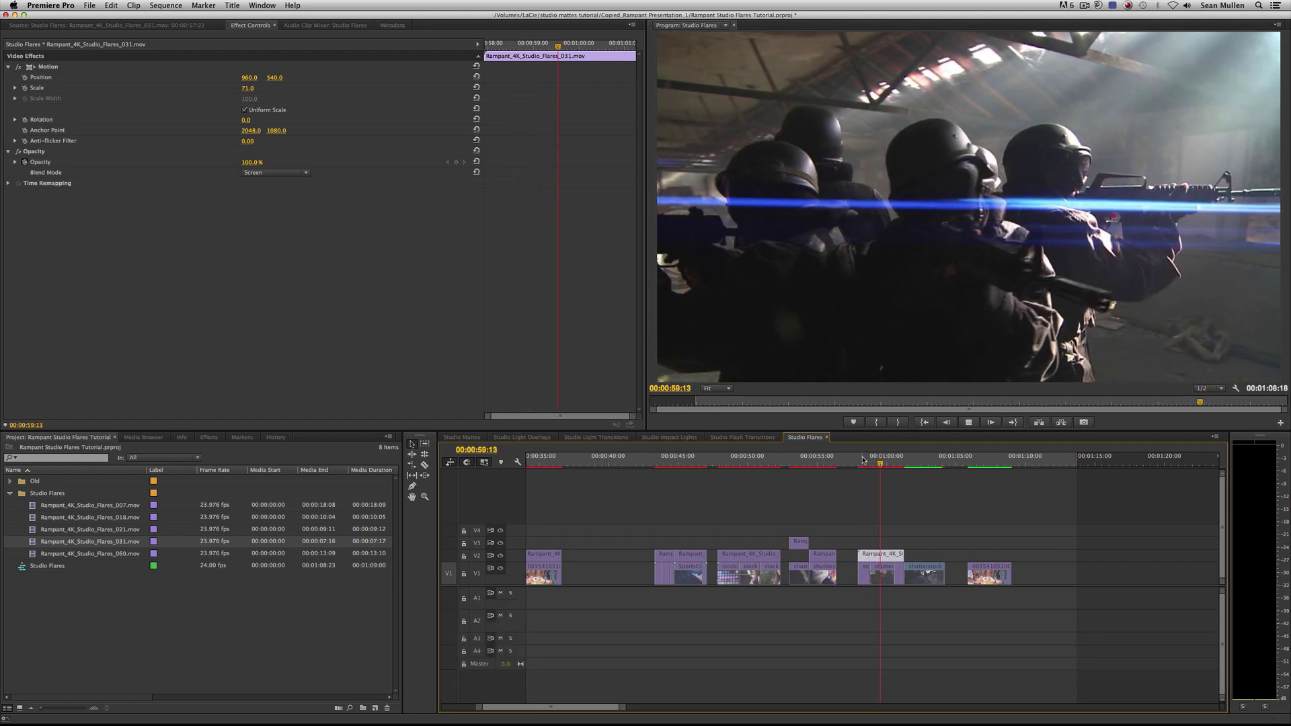
{"action": "key", "text": "space"}
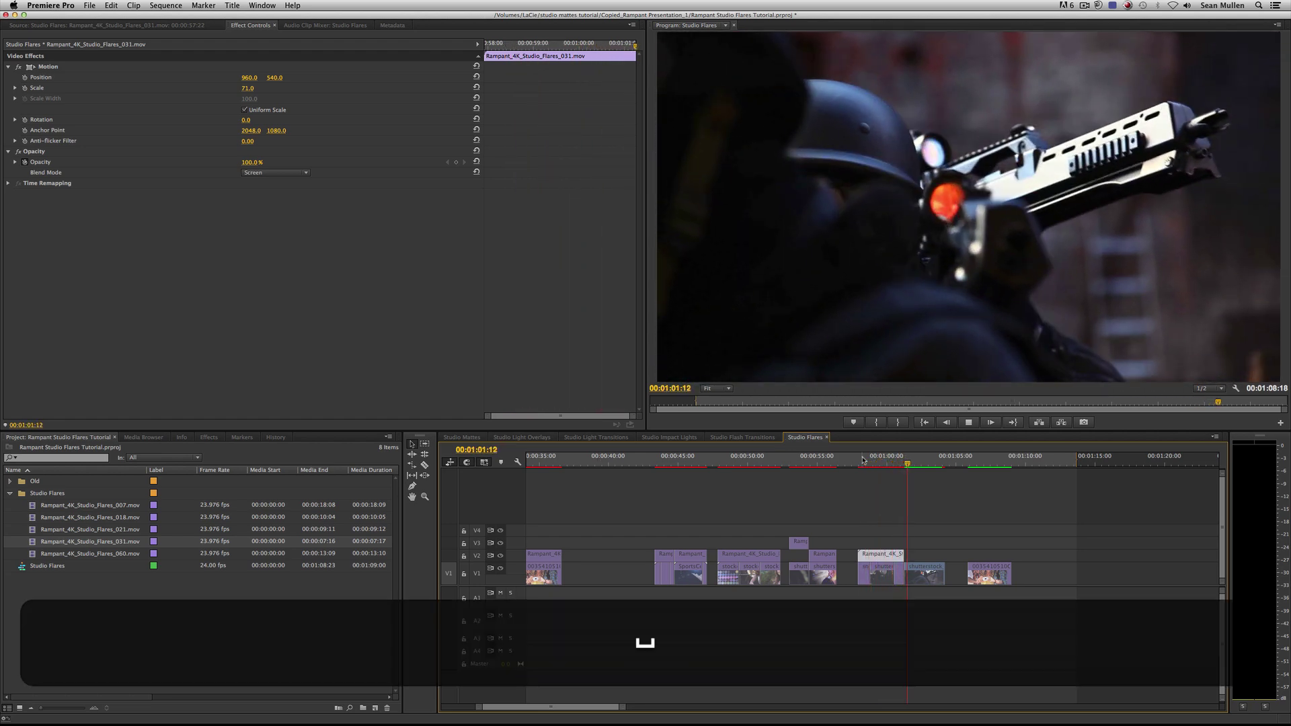
{"action": "left_click", "coordinate": [893, 459]}
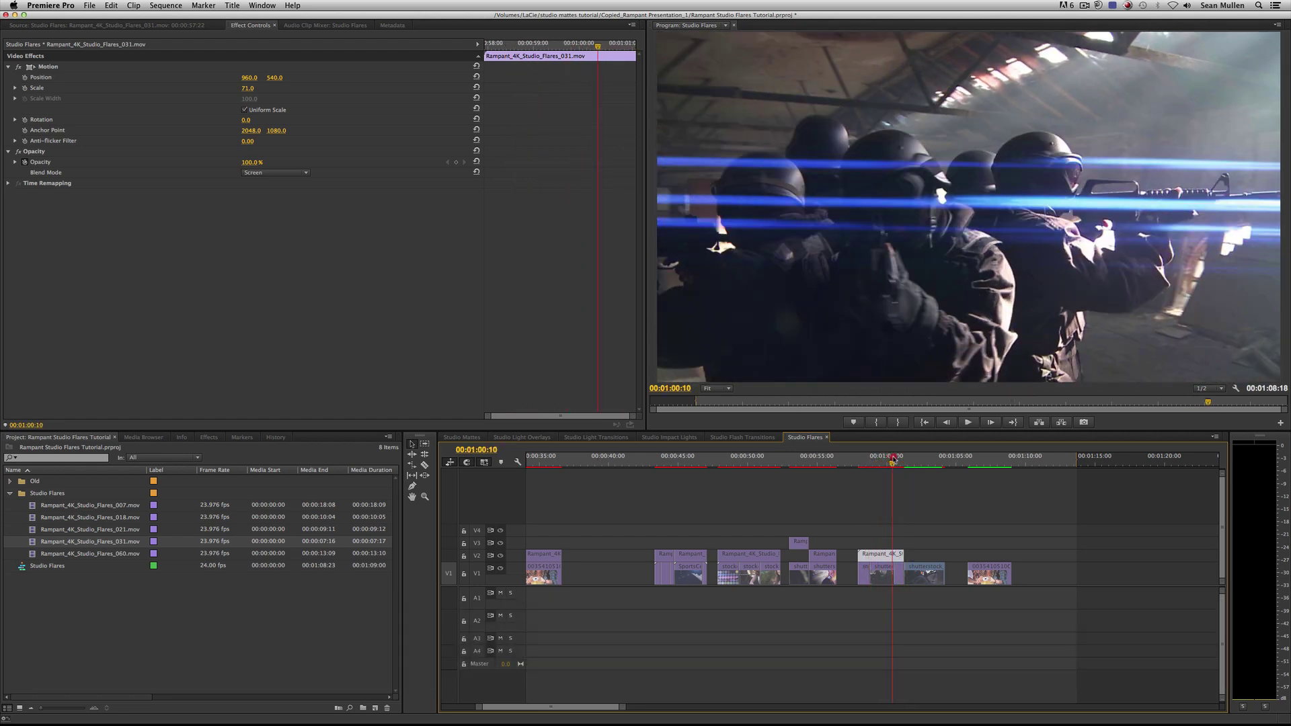
{"action": "left_click_drag", "start_coordinate": [893, 459], "coordinate": [870, 460]}
{"action": "key", "text": "space"}
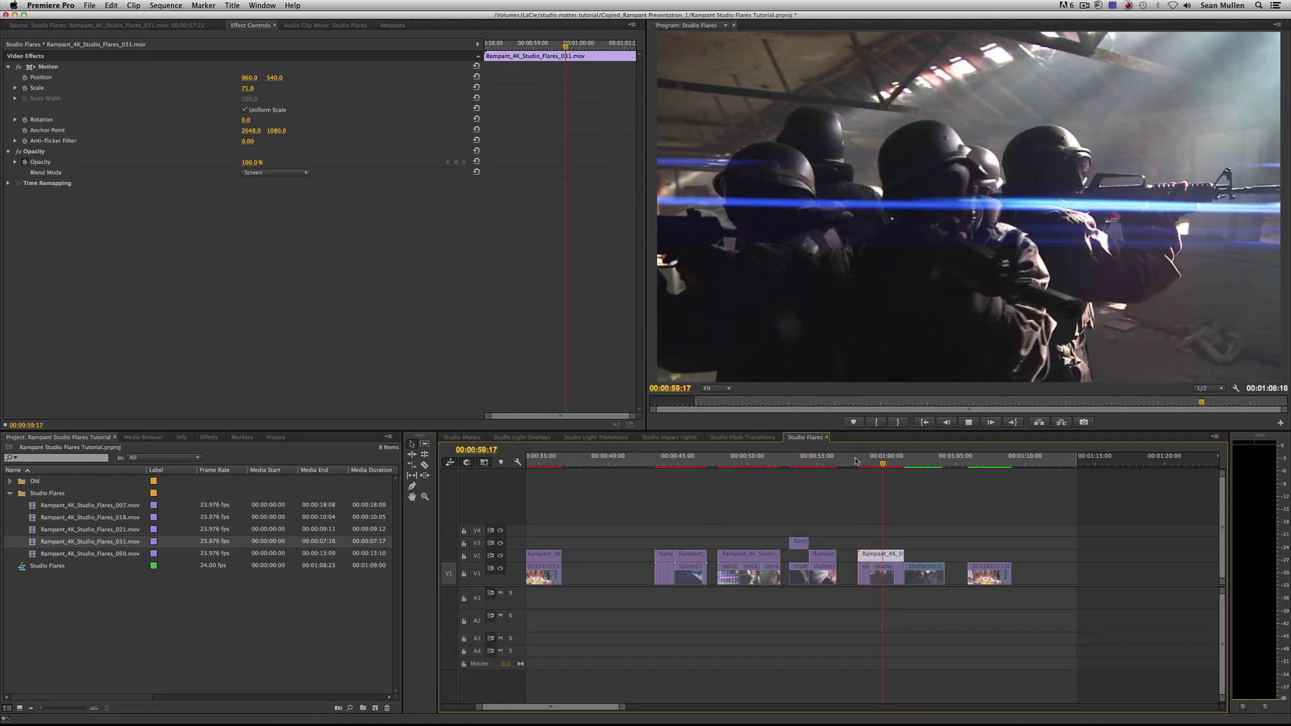
{"action": "key", "text": "space"}
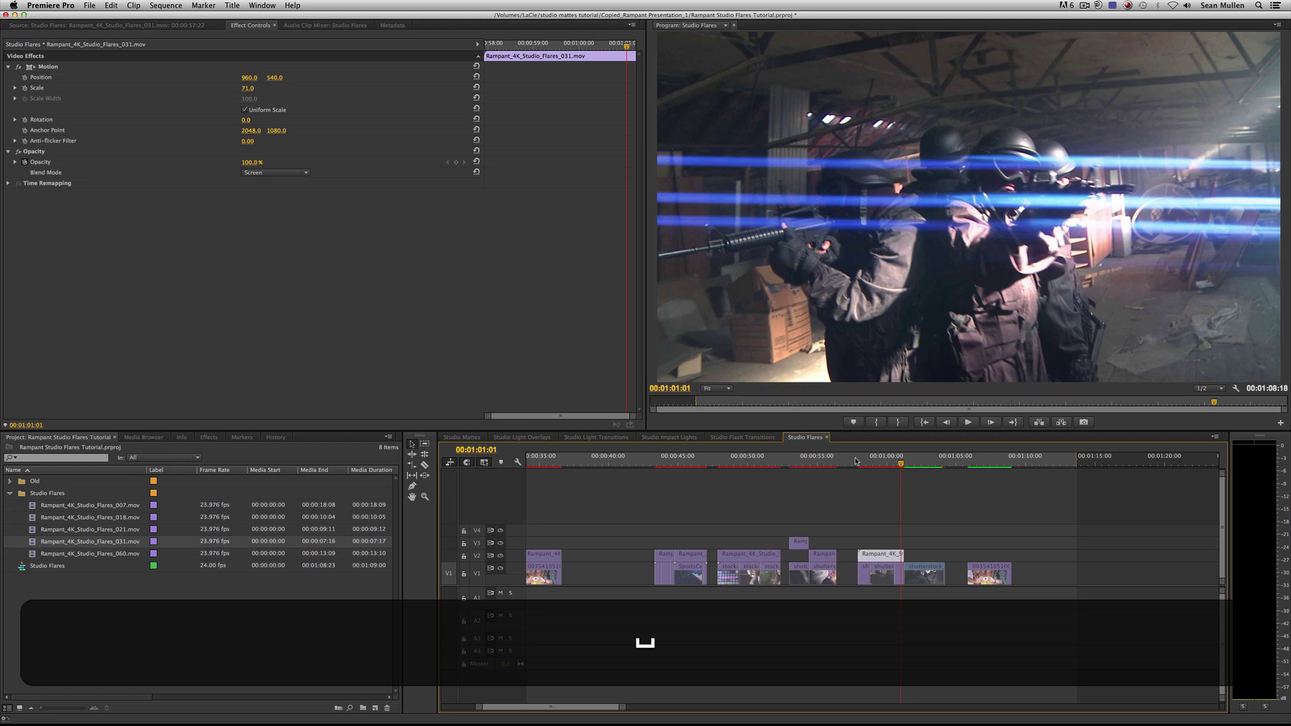
{"action": "left_click_drag", "start_coordinate": [900, 461], "coordinate": [920, 458]}
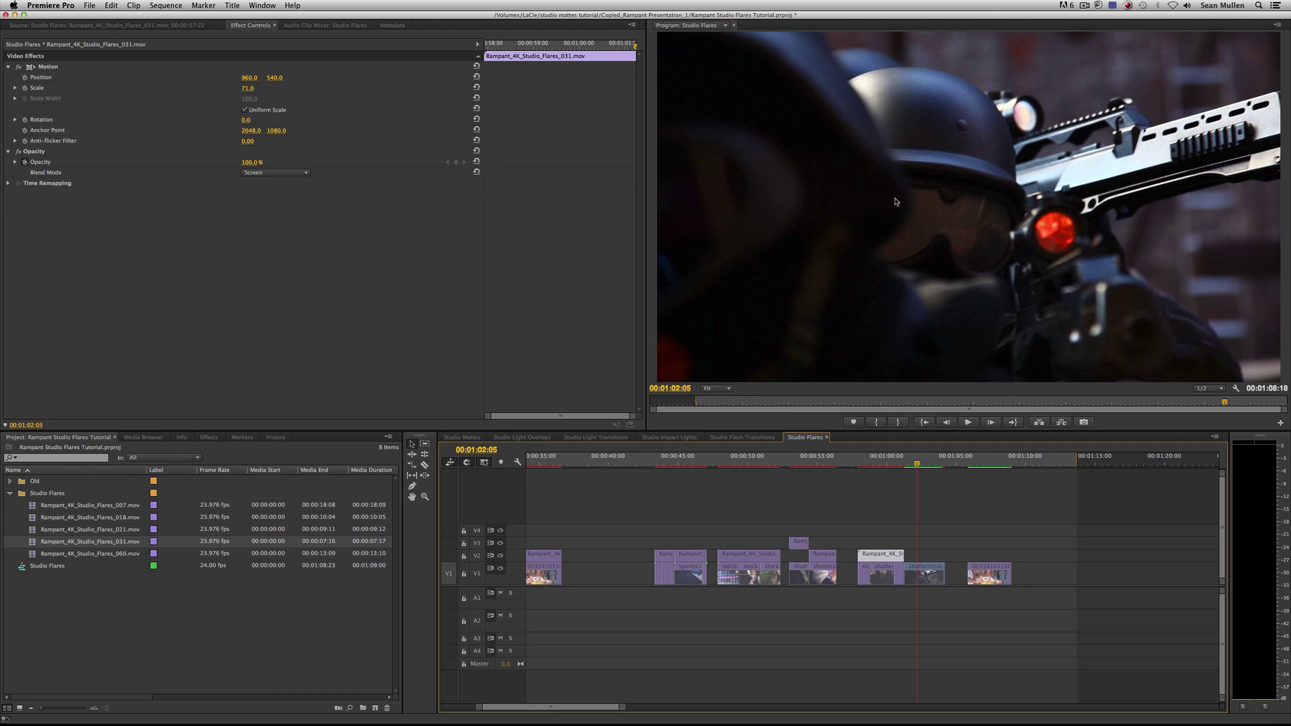
- Mark In and Out points on flare clip 021 in the Source monitor
{"action": "double_click", "coordinate": [94, 529]}
{"action": "left_click_drag", "start_coordinate": [35, 404], "coordinate": [205, 412]}
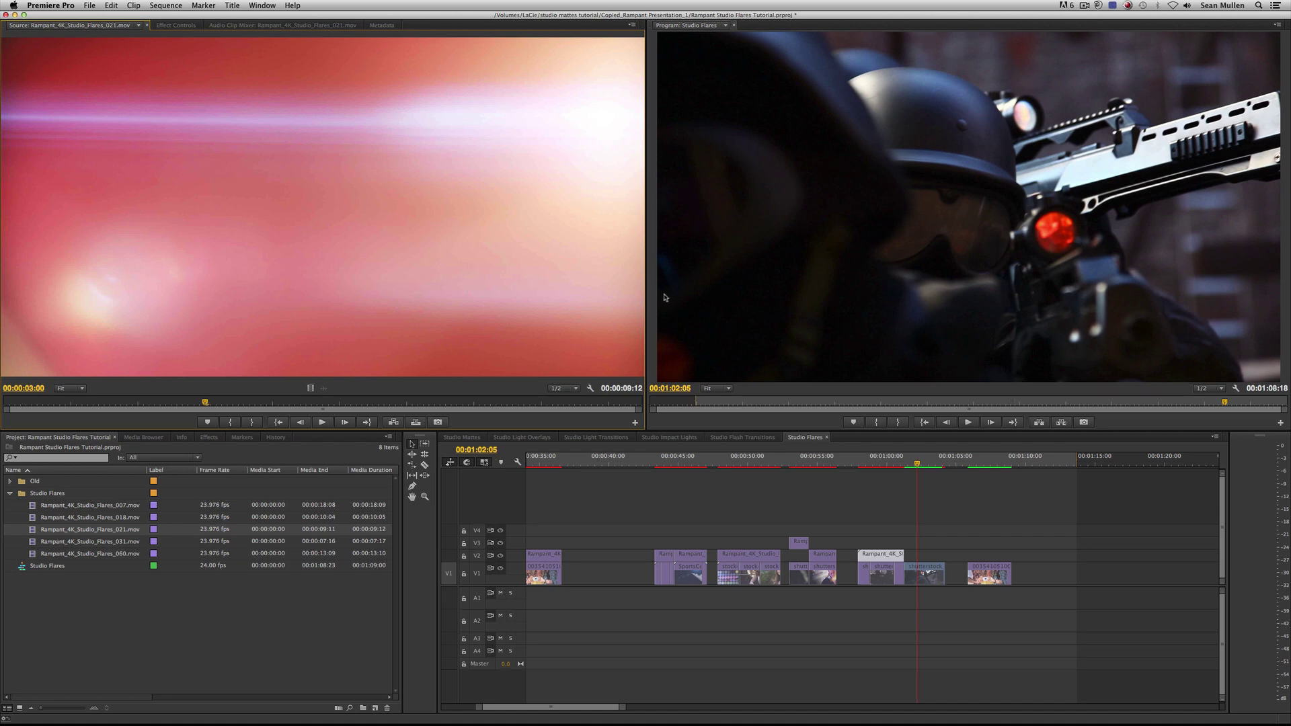
{"action": "left_click", "coordinate": [215, 404]}
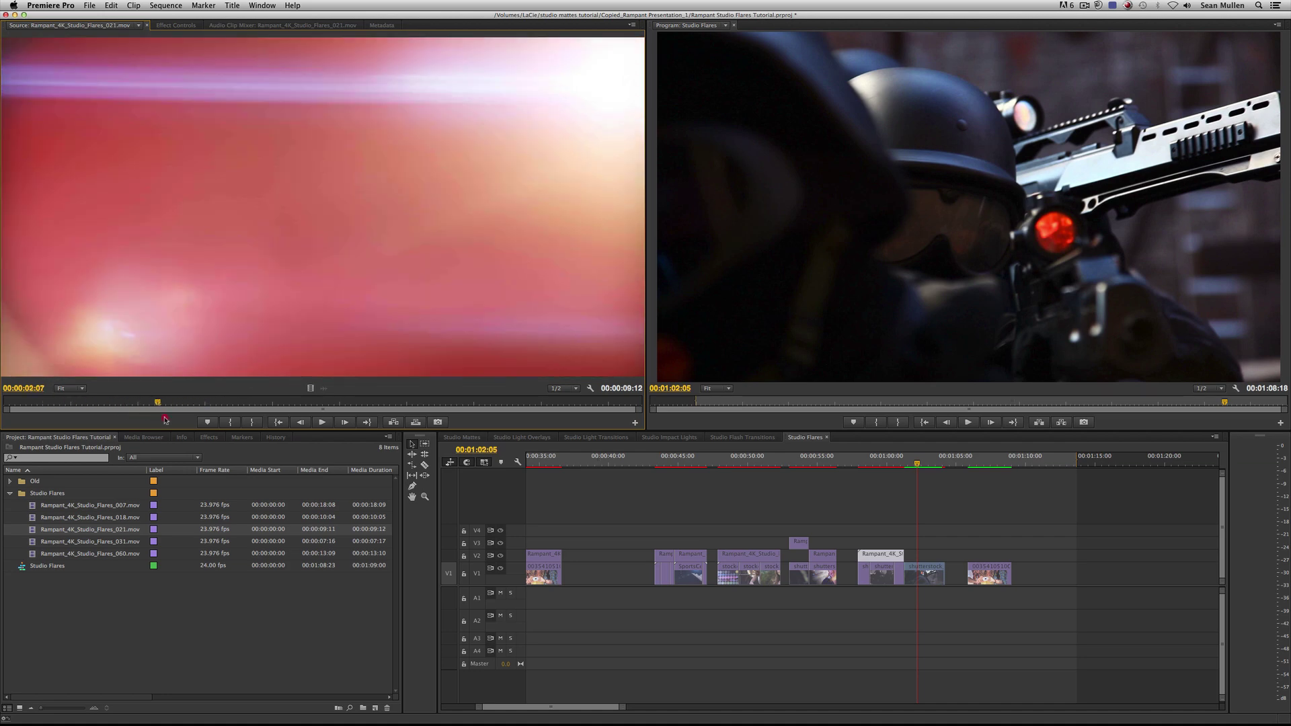
{"action": "mouse_move", "coordinate": [215, 400]}
{"action": "left_mouse_down"}
{"action": "mouse_move", "coordinate": [192, 404]}
{"action": "mouse_move", "coordinate": [308, 403]}
{"action": "left_mouse_up"}
{"action": "left_click", "coordinate": [230, 422]}
{"action": "left_click", "coordinate": [218, 403]}
{"action": "left_click", "coordinate": [250, 422]}
- Place the trimmed 021 flare on V2 over the sniper shot with pasted Screen blend attributes
{"action": "left_click_drag", "start_coordinate": [277, 223], "coordinate": [945, 555]}
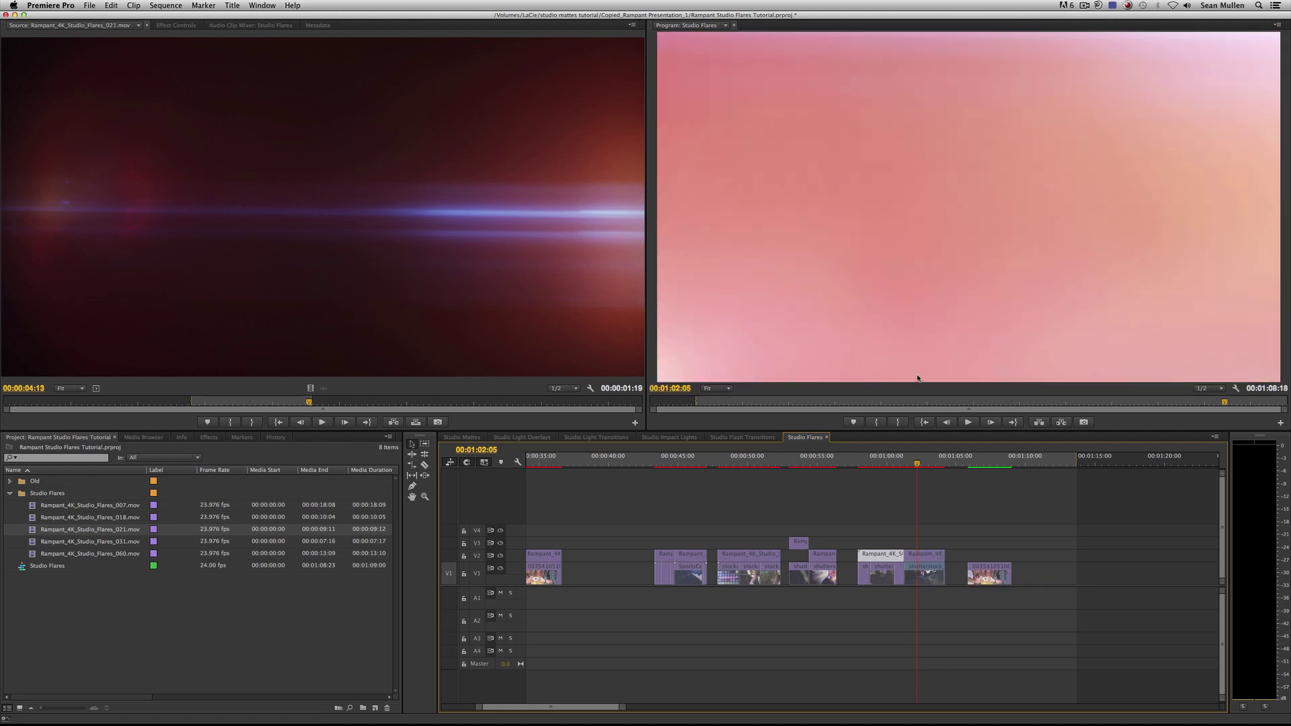
{"action": "left_click_drag", "start_coordinate": [917, 461], "coordinate": [931, 464]}
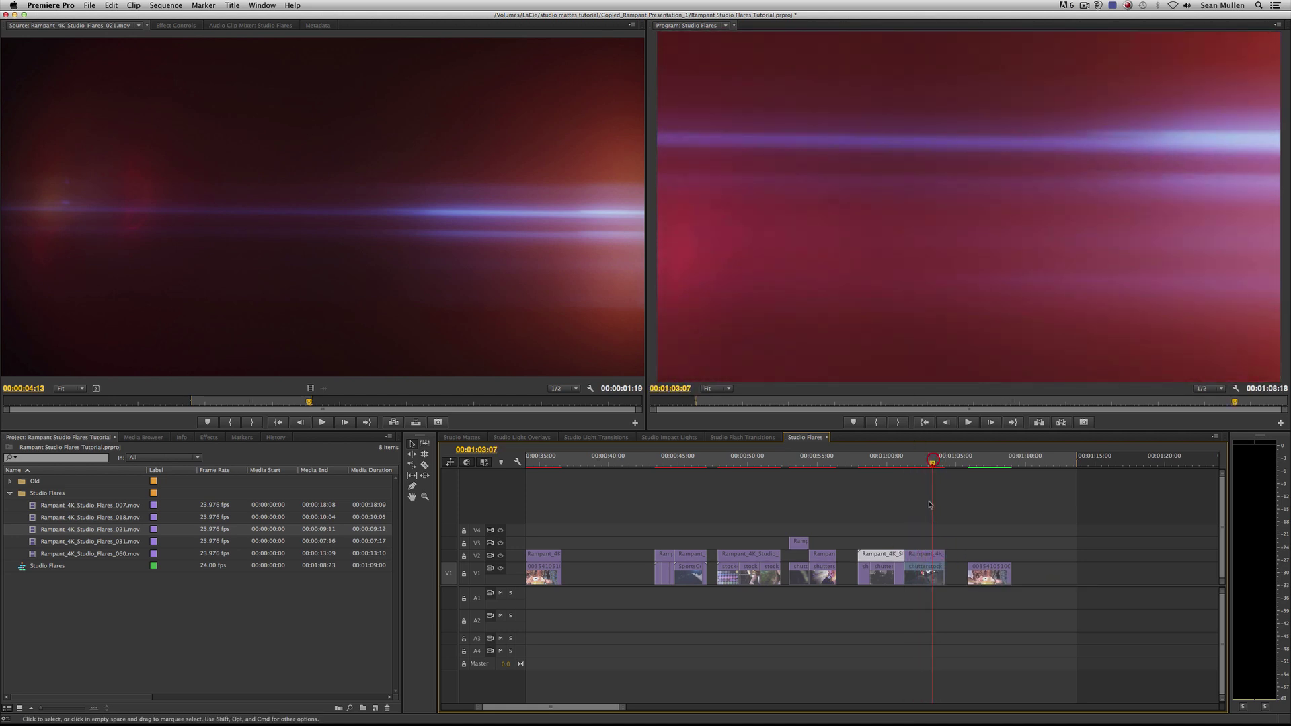
{"action": "left_click", "coordinate": [924, 555]}
{"action": "key", "text": "super+v"}
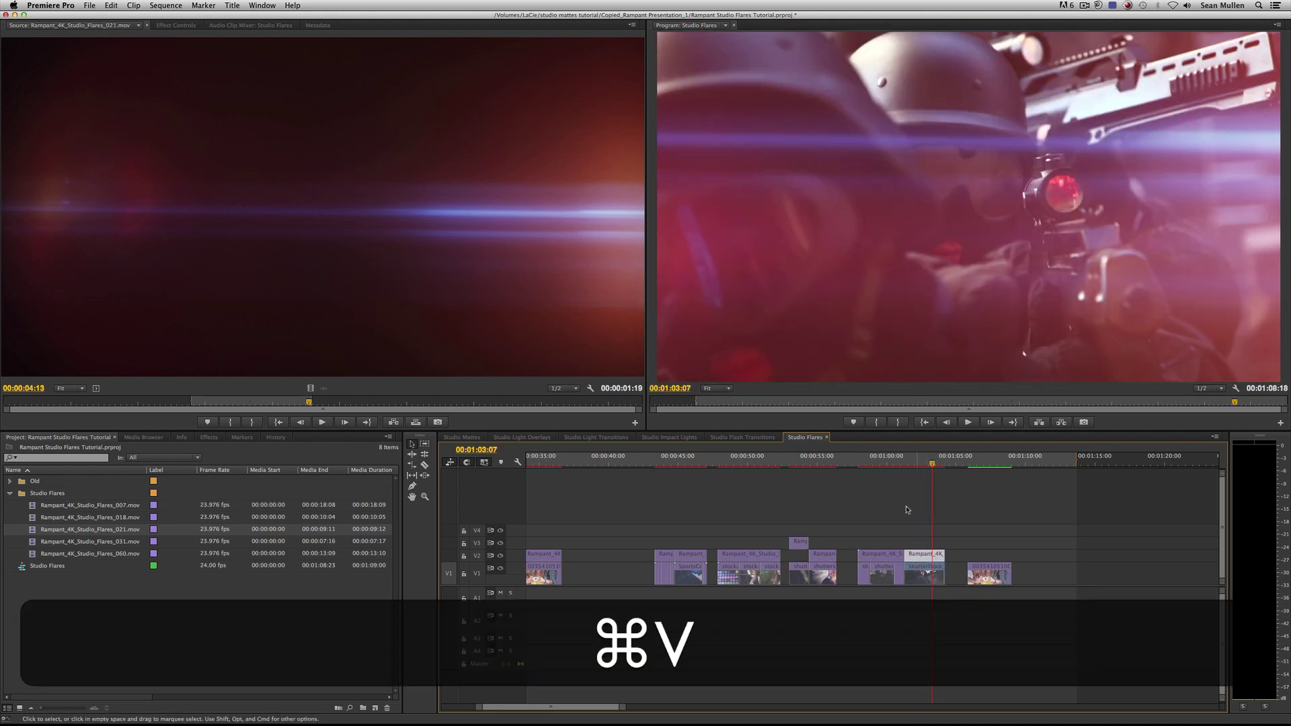
{"action": "left_click", "coordinate": [876, 462]}
{"action": "key", "text": "space"}
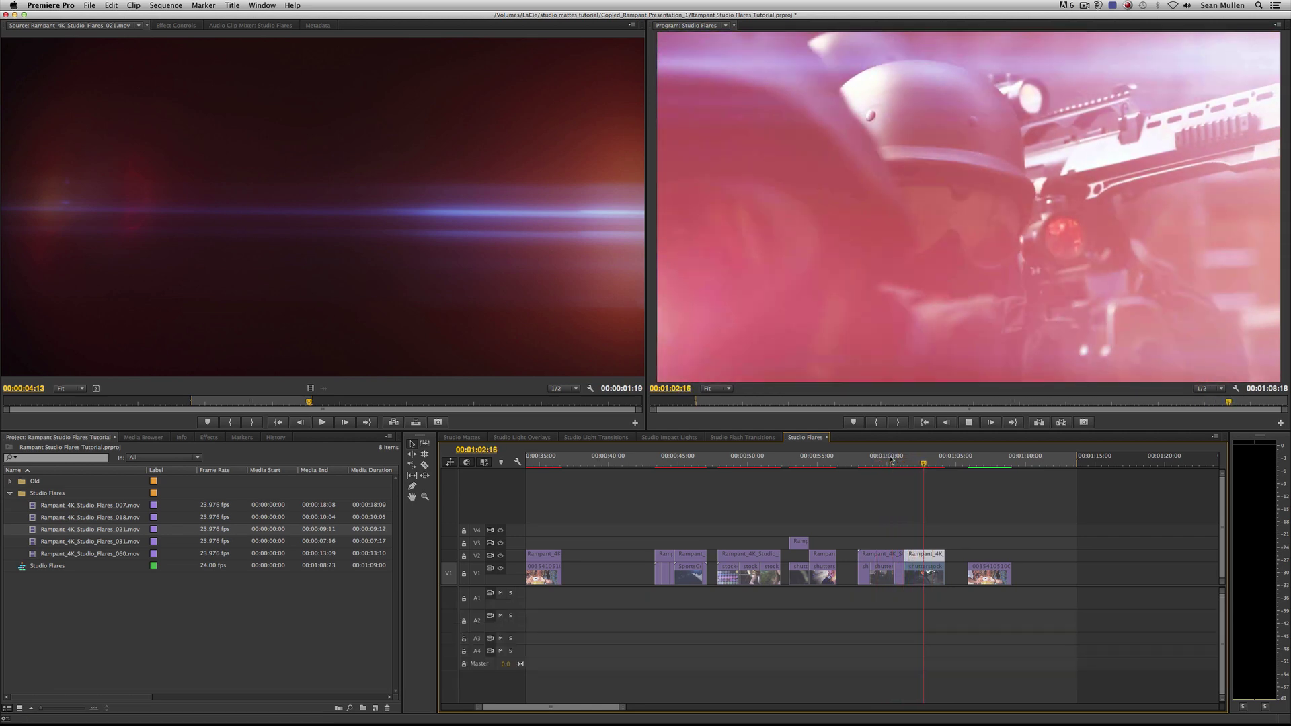
{"action": "key", "text": "space"}
- Replay the sniper shot with the flare between about 00:01:00:20 and 00:01:02:20
{"action": "left_click_drag", "start_coordinate": [916, 456], "coordinate": [927, 458]}
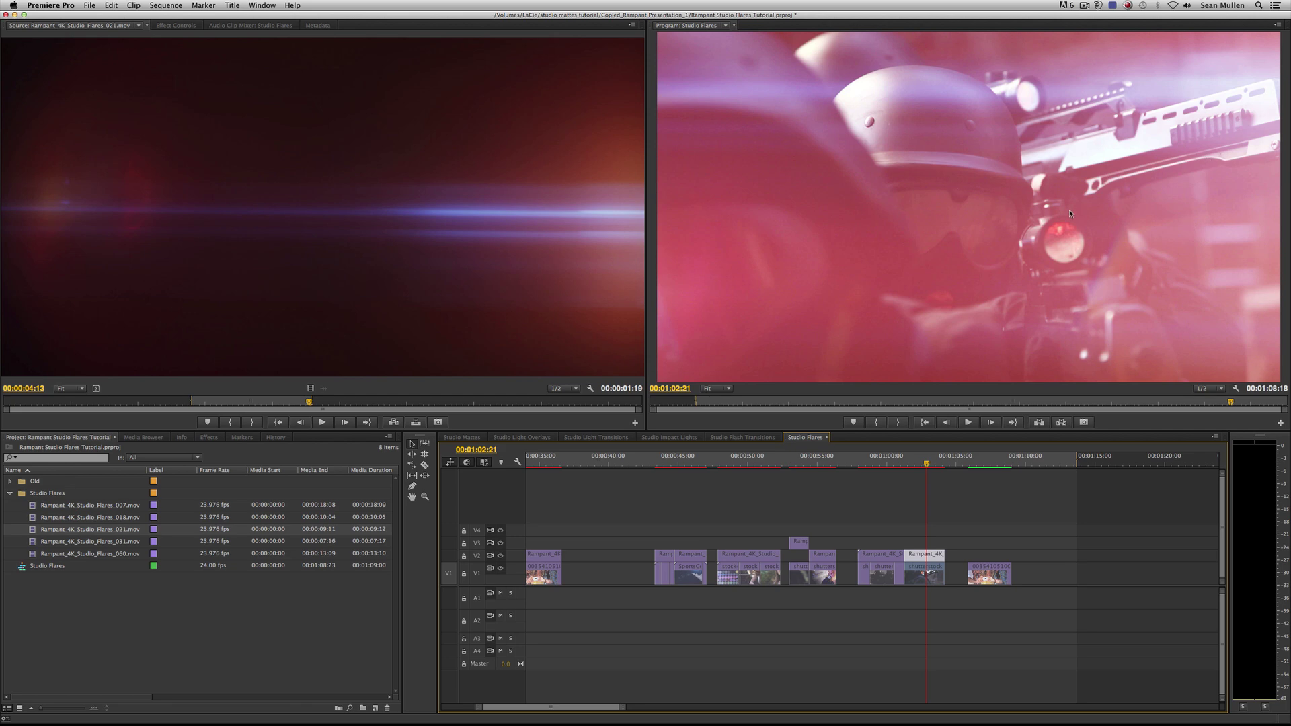
{"action": "left_click", "coordinate": [898, 460]}
{"action": "key", "text": "space"}
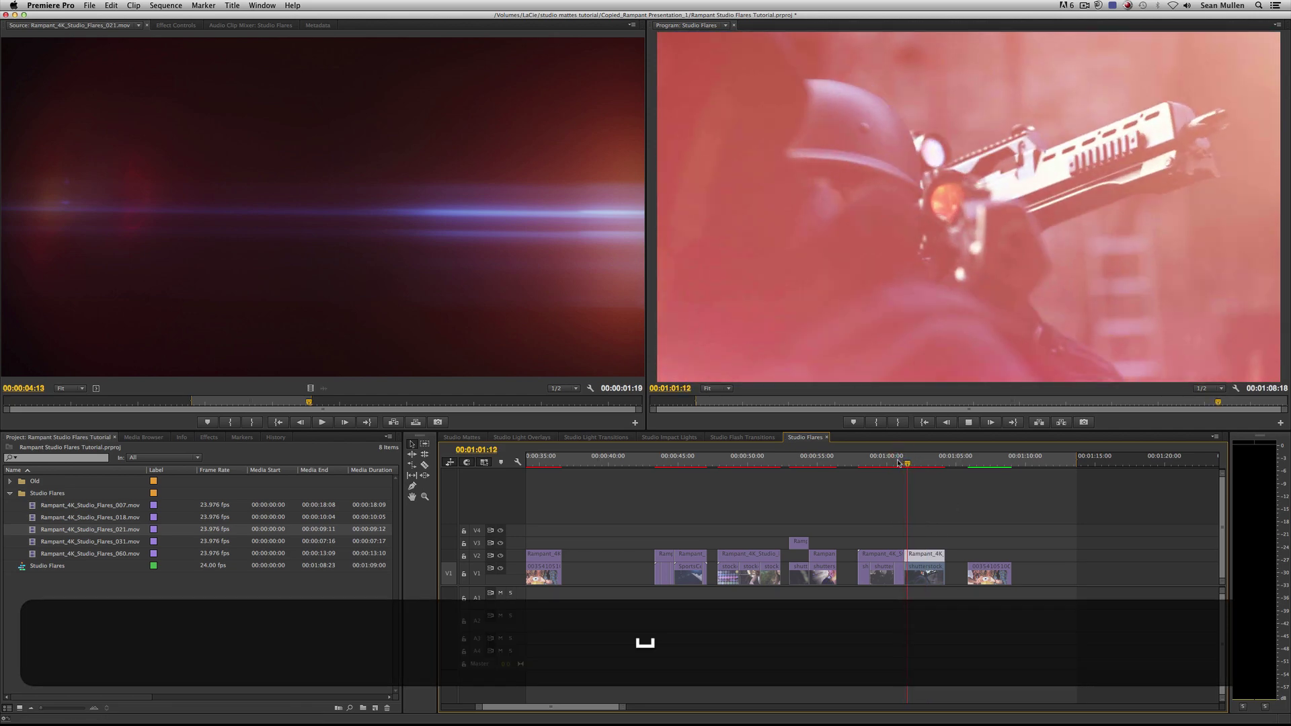
{"action": "key", "text": "space"}
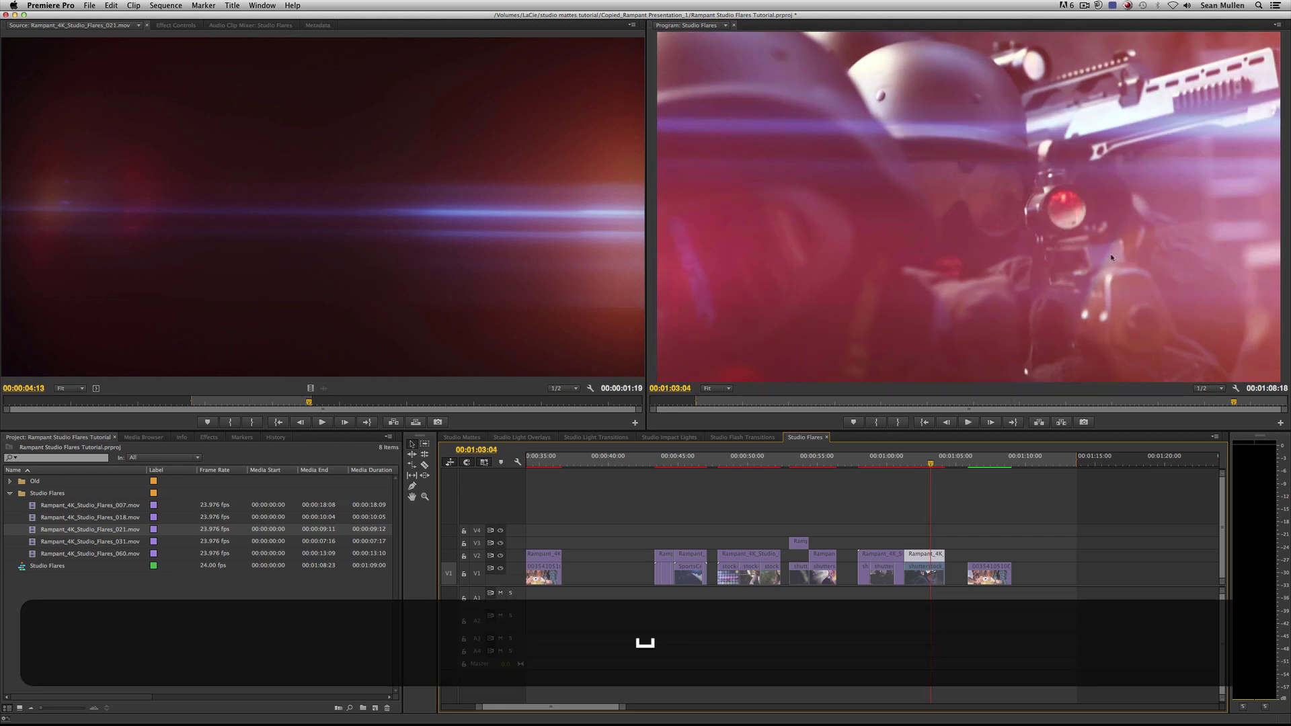
{"action": "left_click", "coordinate": [915, 459]}
{"action": "left_click", "coordinate": [926, 460]}
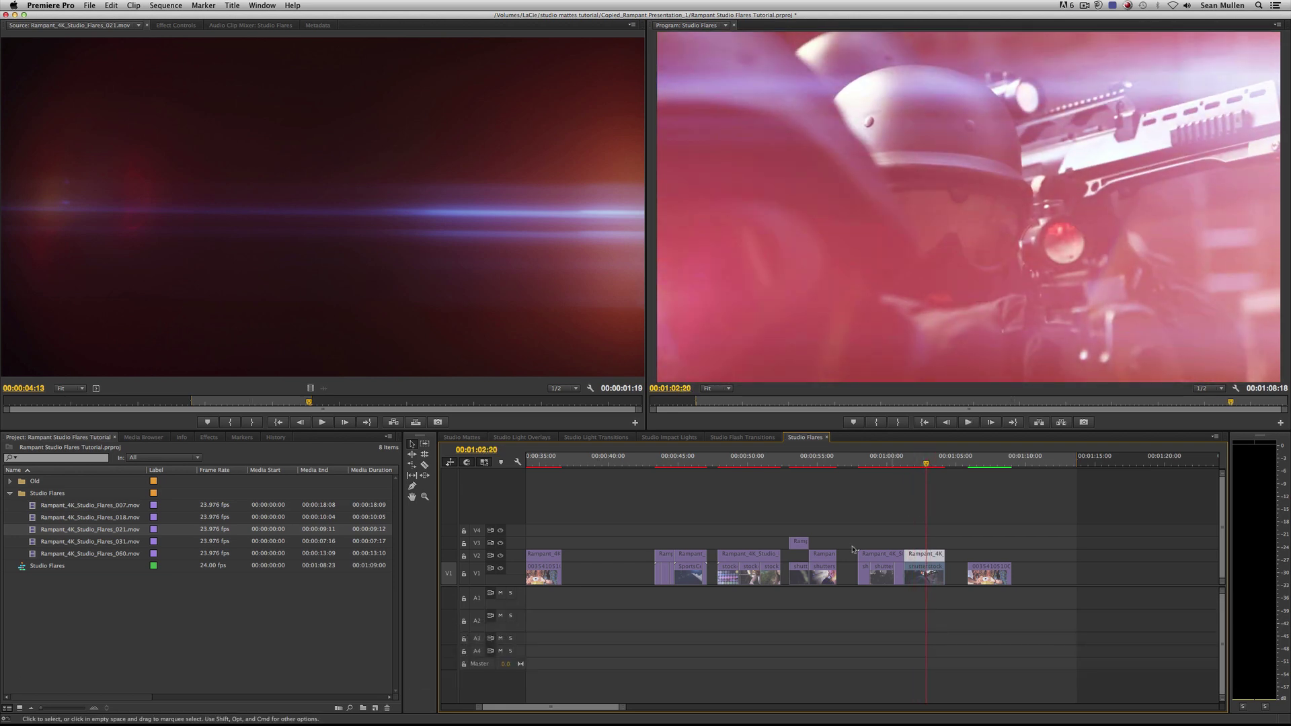
- Toggle V2 track visibility repeatedly to compare the shot with and without the flare
{"action": "left_click", "coordinate": [500, 556]}
{"action": "left_click", "coordinate": [499, 556]}
{"action": "left_click", "coordinate": [499, 556]}
{"action": "left_click", "coordinate": [500, 556]}
{"action": "left_click", "coordinate": [500, 556]}
{"action": "left_click", "coordinate": [500, 556]}
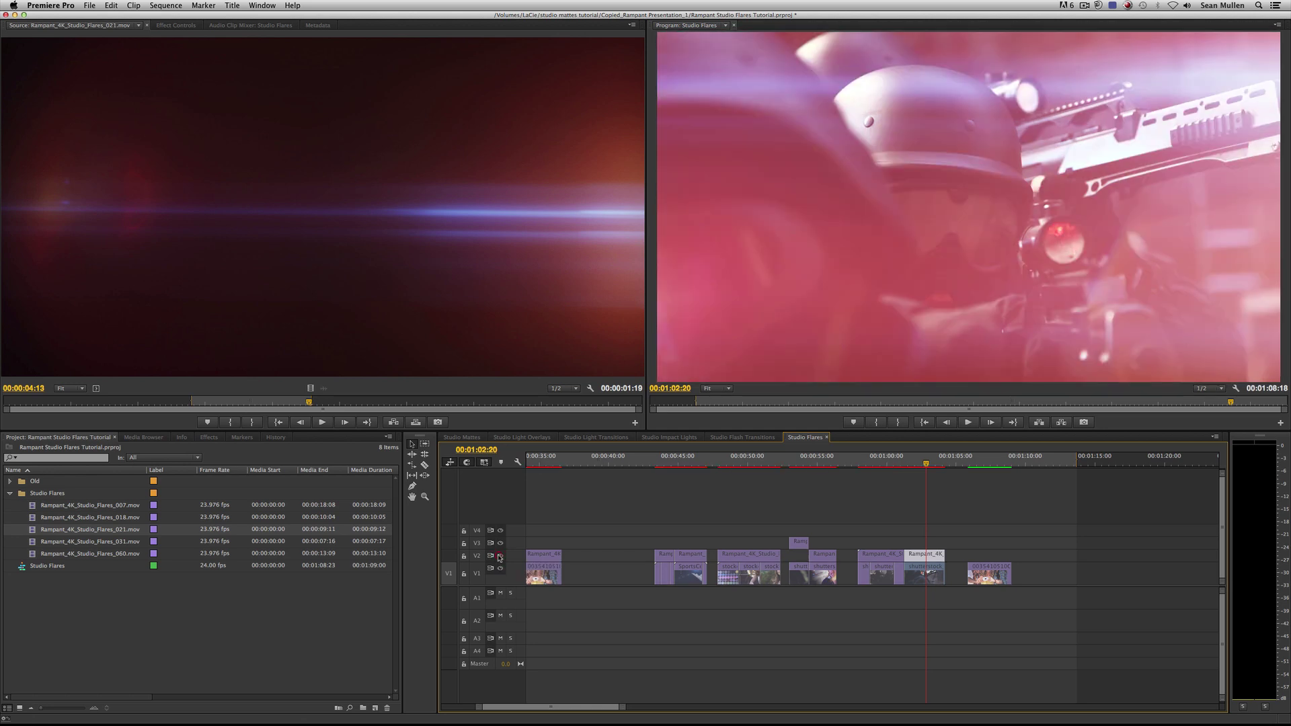
{"action": "left_click", "coordinate": [499, 556]}
{"action": "left_click", "coordinate": [499, 556]}
{"action": "double_click", "coordinate": [929, 557]}
- Scrub the 021 flare's Motion Scale down to 53 and replay the sniper shot
{"action": "left_click", "coordinate": [238, 27]}
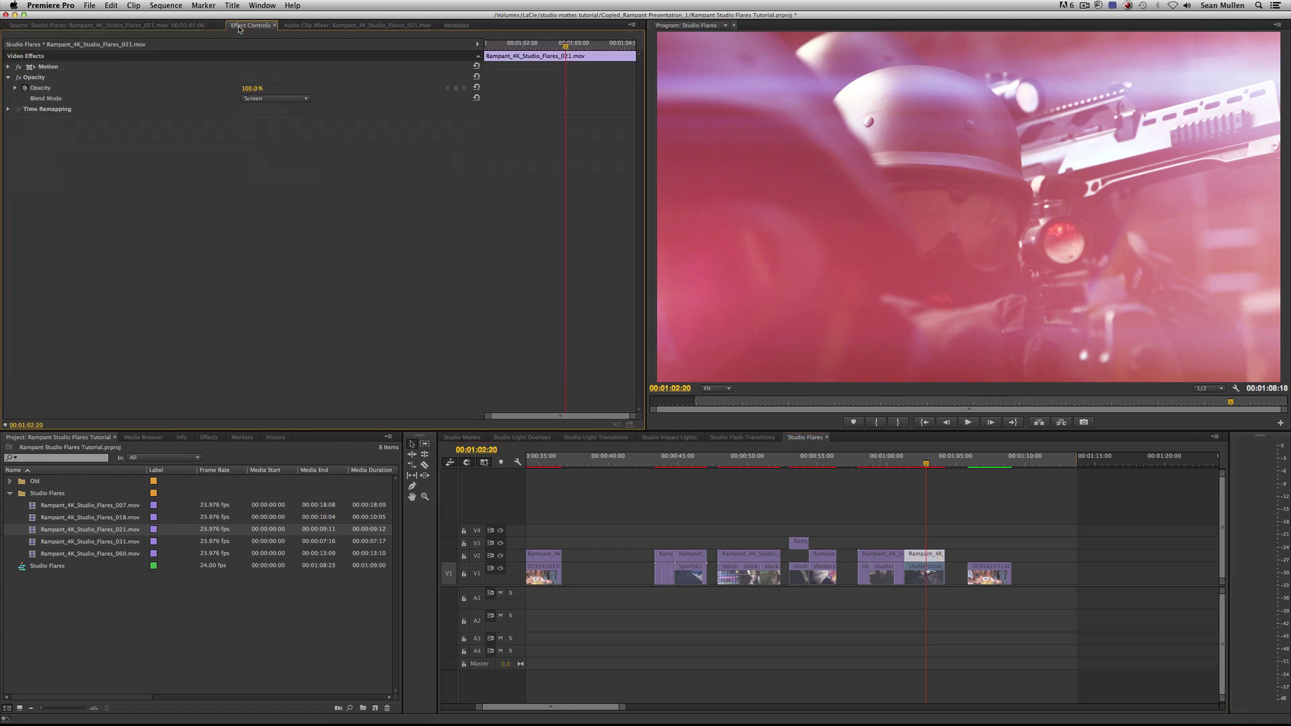
{"action": "left_click", "coordinate": [9, 68]}
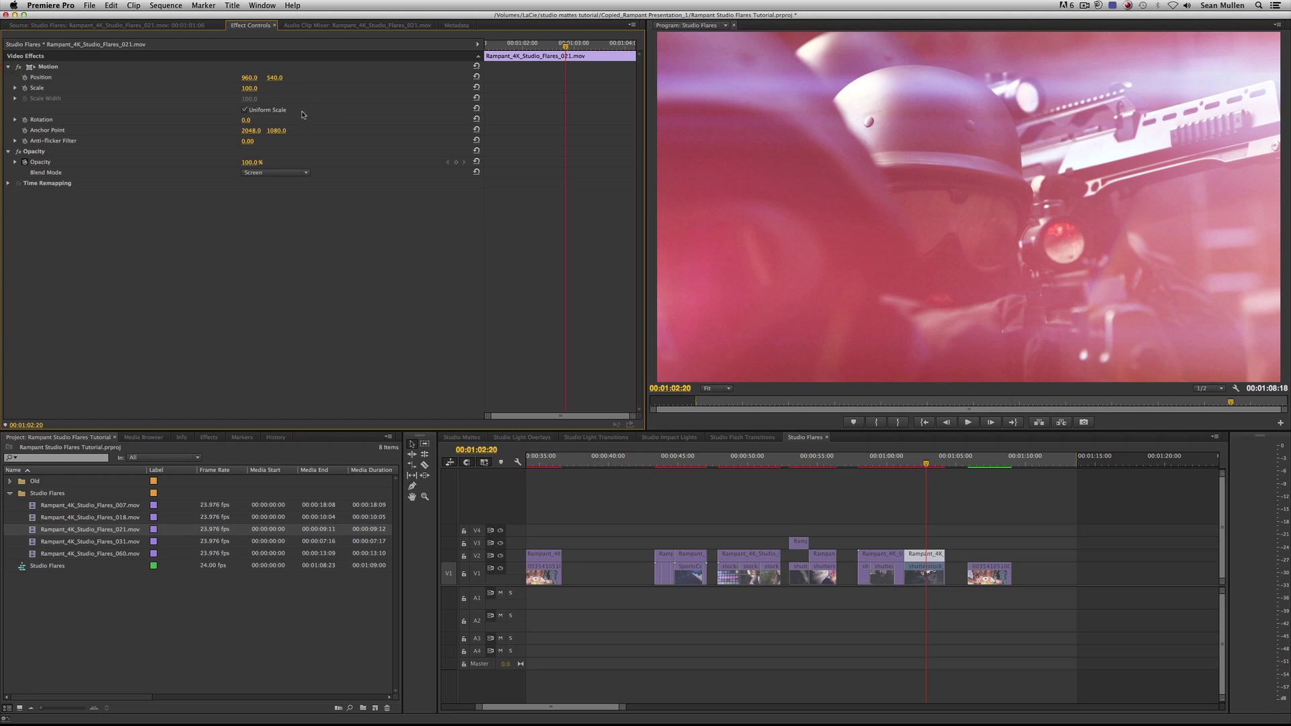
{"action": "left_click_drag", "start_coordinate": [254, 92], "coordinate": [221, 92]}
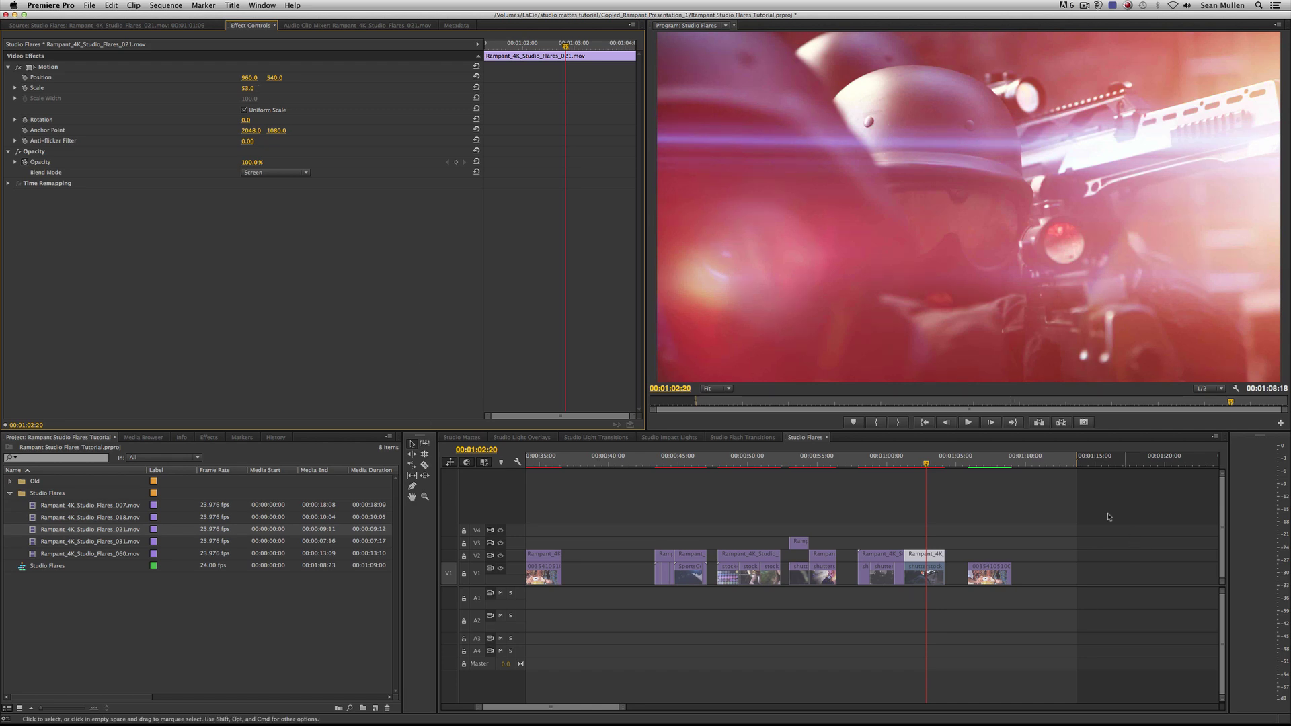
{"action": "left_click", "coordinate": [886, 464]}
{"action": "key", "text": "space"}
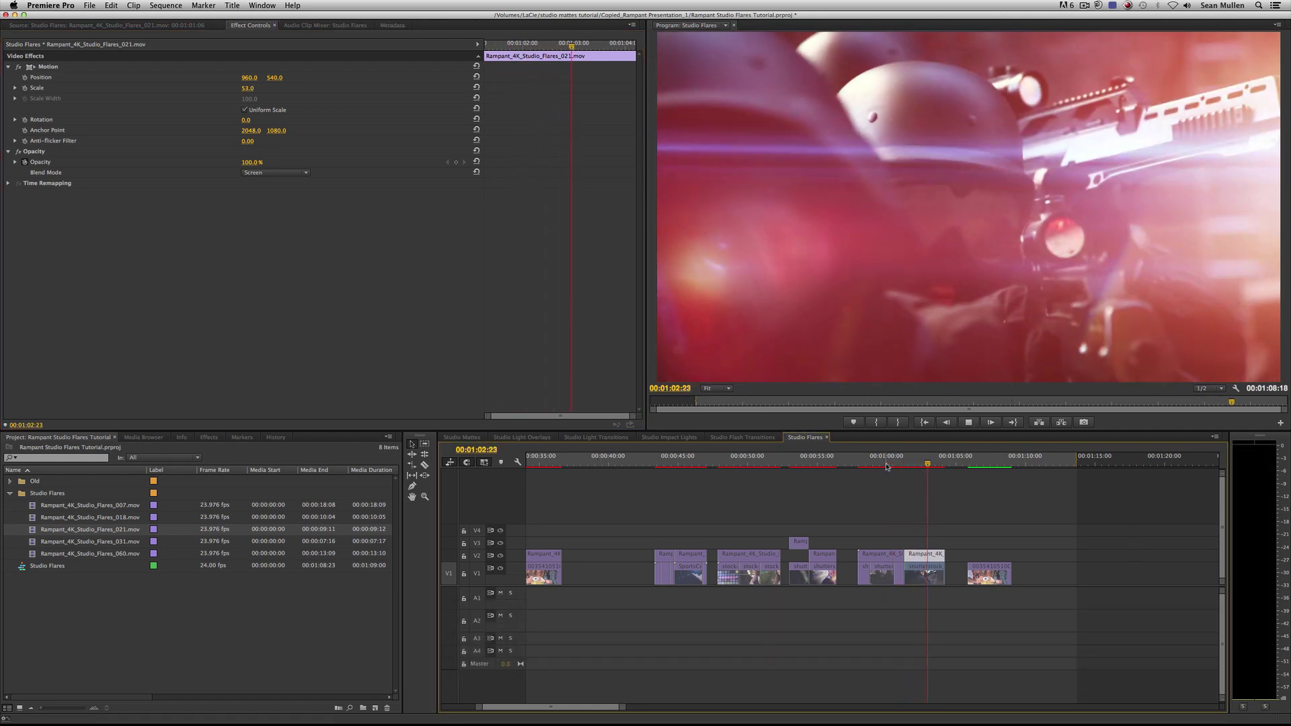
{"action": "key", "text": "space"}
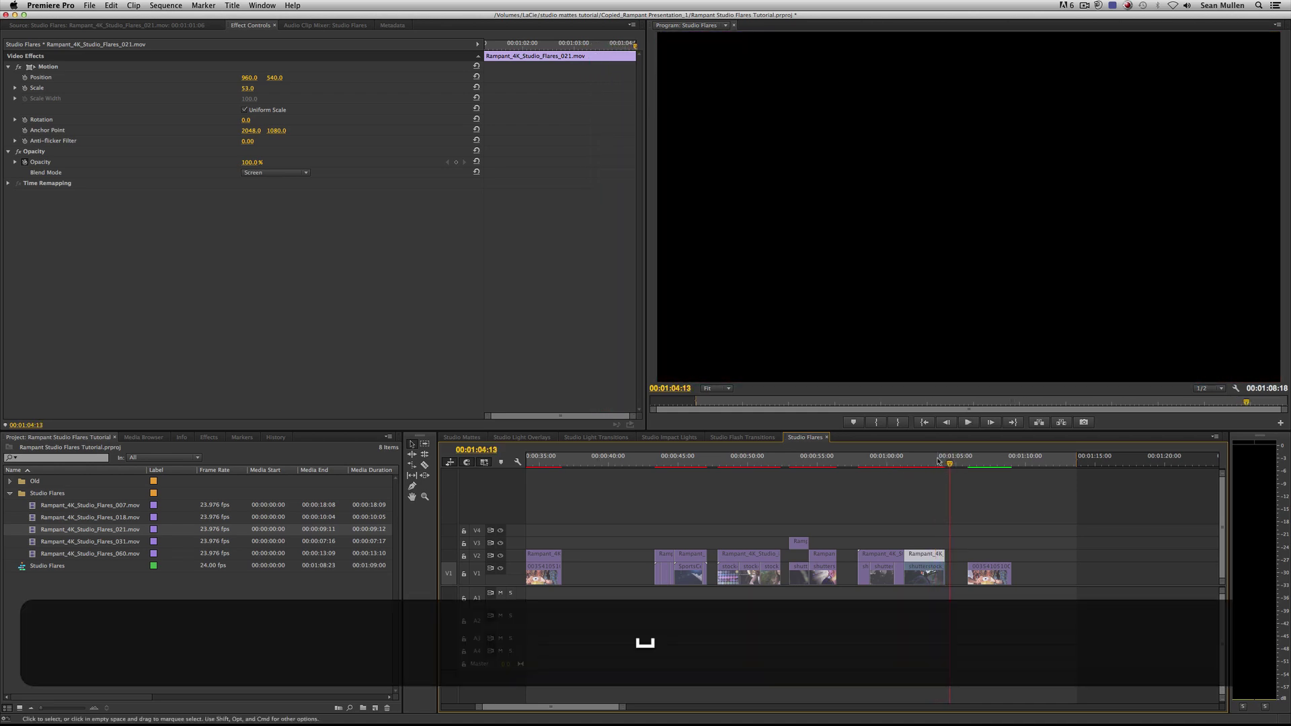
{"action": "left_click", "coordinate": [908, 459]}
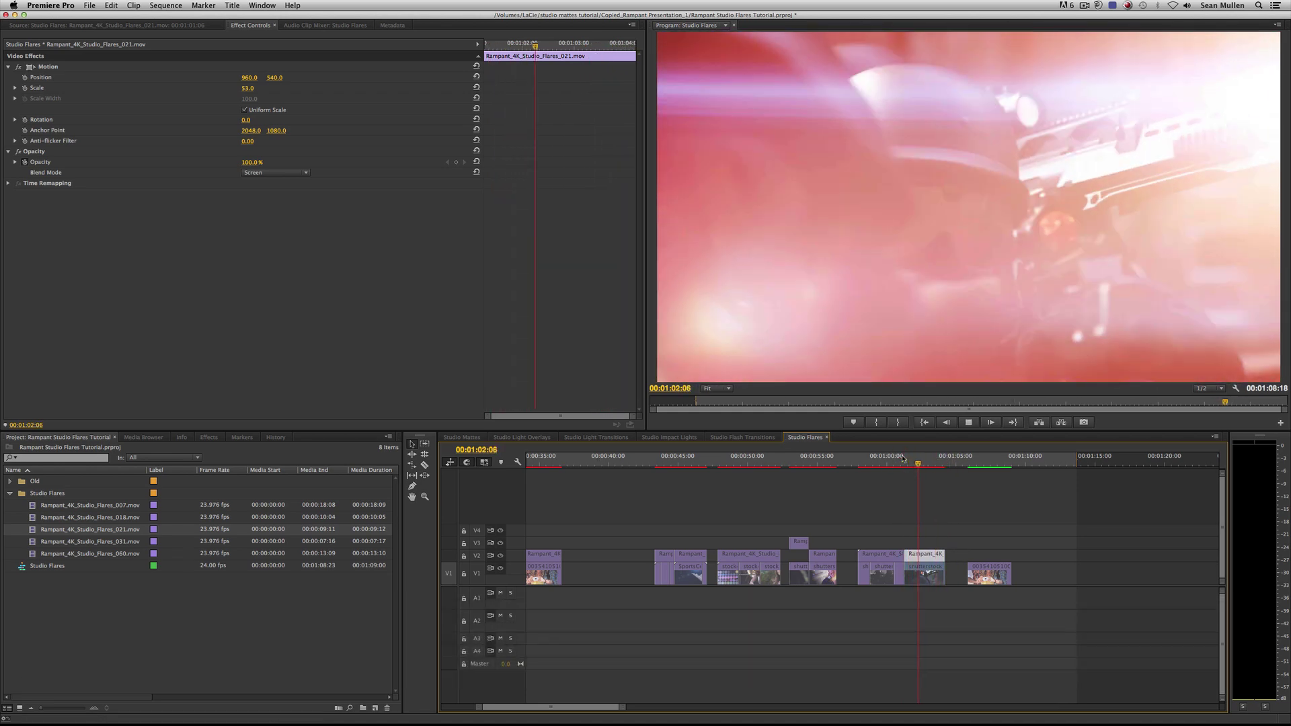
{"action": "key", "text": "space"}
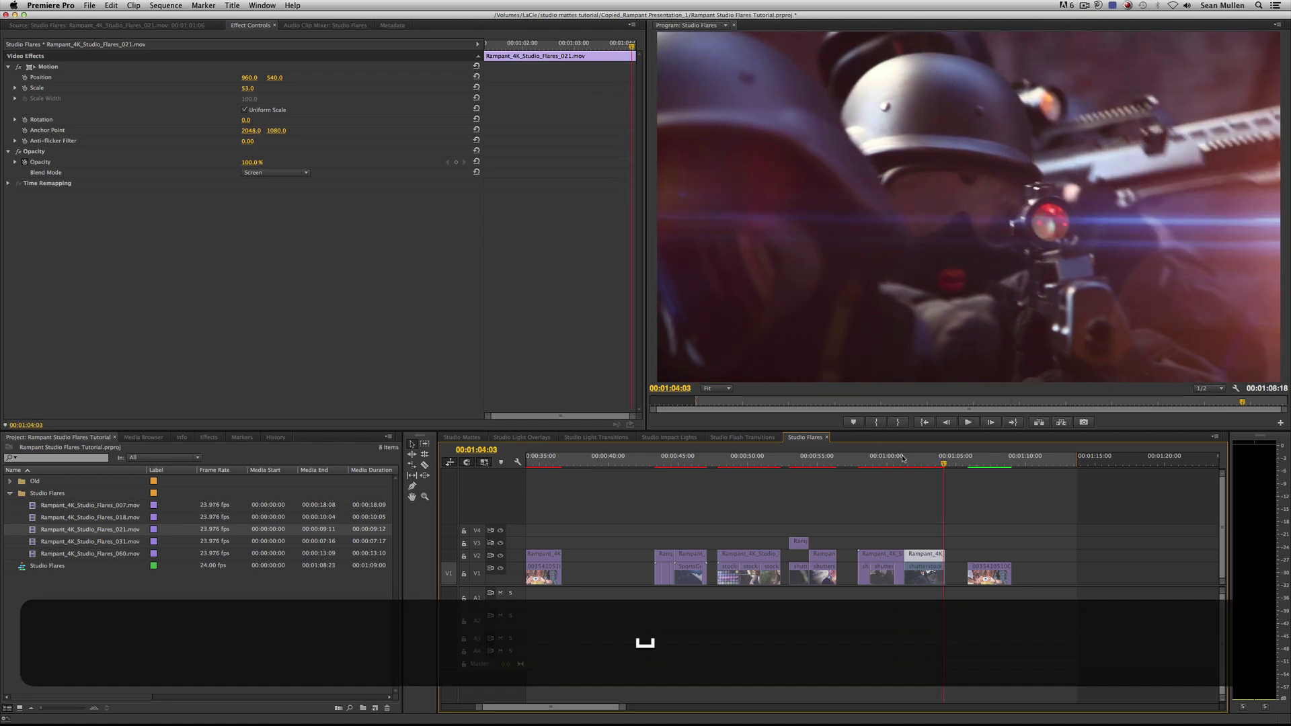
{"action": "left_click_drag", "start_coordinate": [961, 460], "coordinate": [980, 464]}
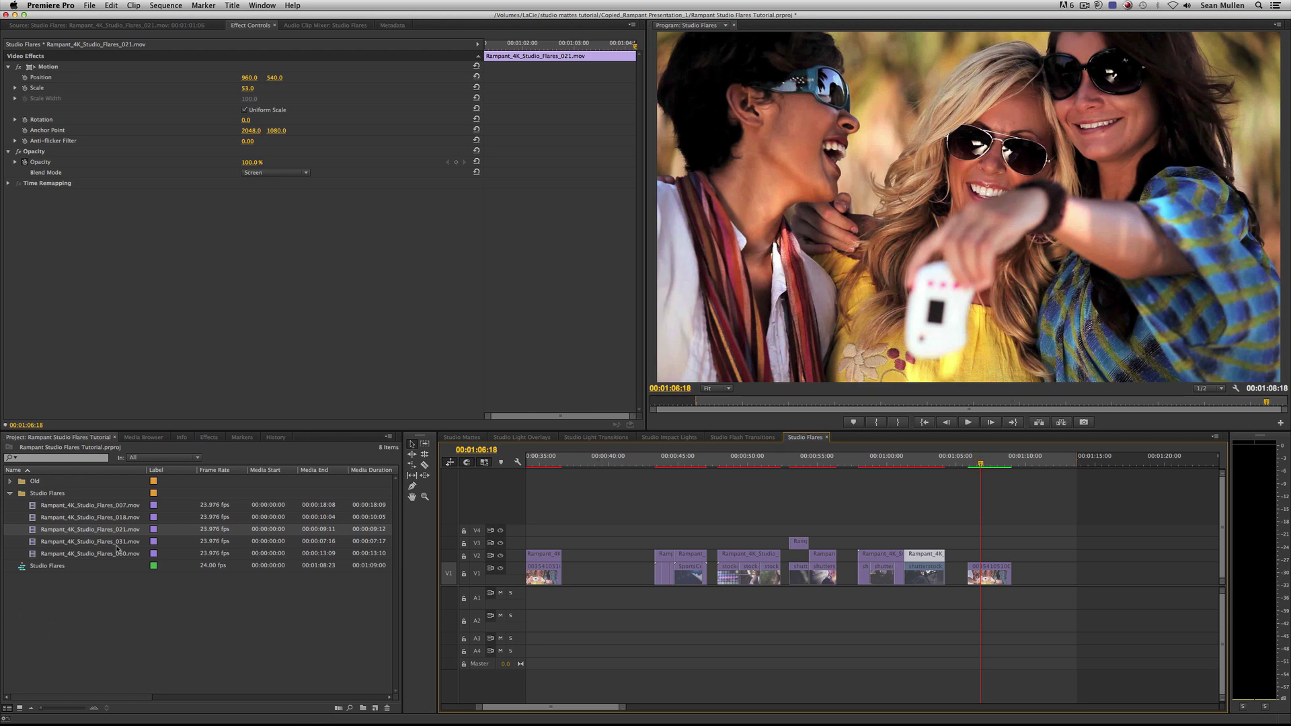
- Preview flare clip 018 and place it on V2 over the last shot with pasted blend settings
{"action": "double_click", "coordinate": [113, 520]}
{"action": "left_click_drag", "start_coordinate": [208, 413], "coordinate": [261, 413]}
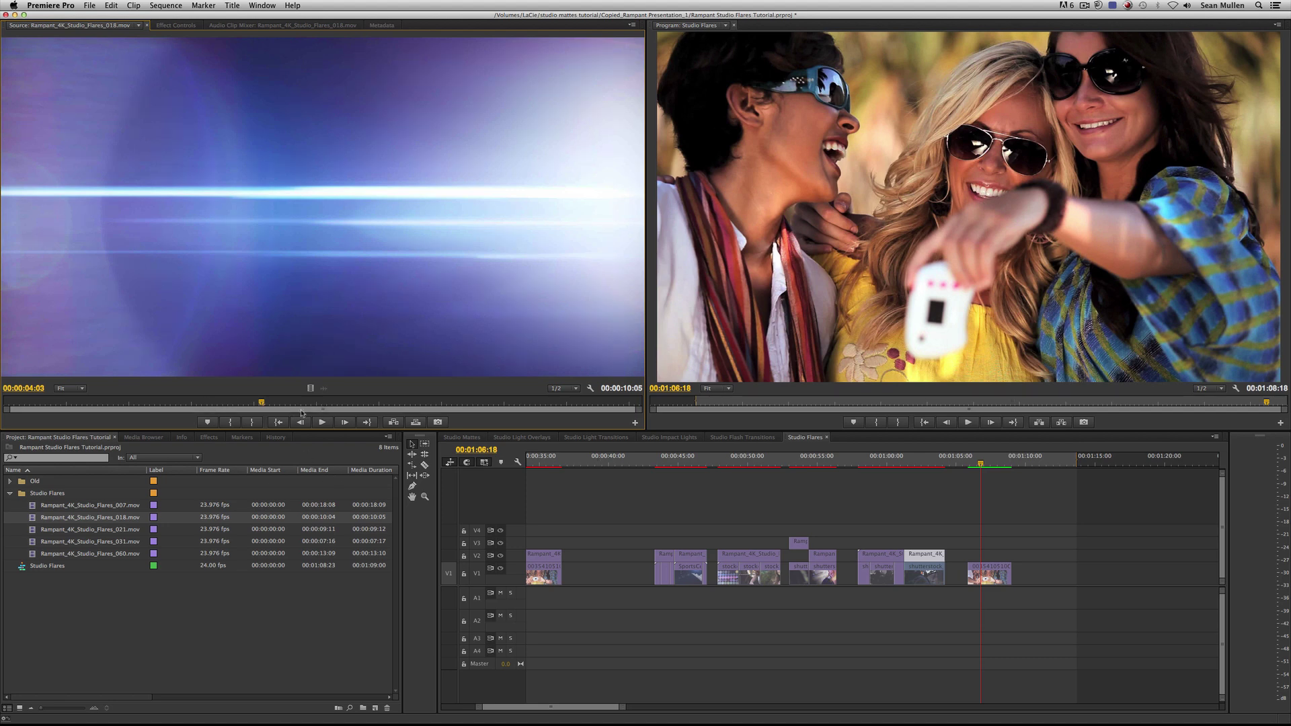
{"action": "left_click_drag", "start_coordinate": [261, 401], "coordinate": [35, 397]}
{"action": "left_click_drag", "start_coordinate": [135, 288], "coordinate": [998, 554]}
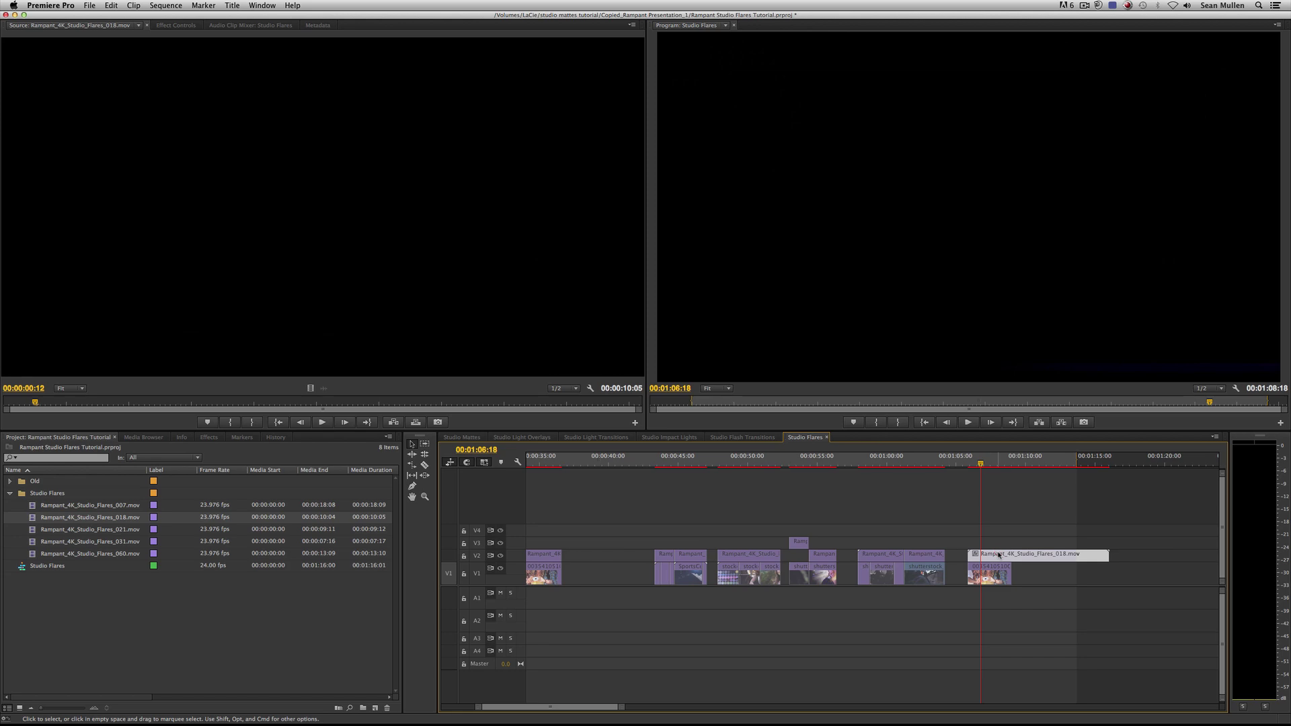
{"action": "key", "text": "ctrl+v"}
{"action": "left_click", "coordinate": [984, 464]}
- Slide the 018 flare earlier in the sequence and check its new timing
{"action": "left_click_drag", "start_coordinate": [984, 464], "coordinate": [972, 463]}
{"action": "key", "text": "space"}
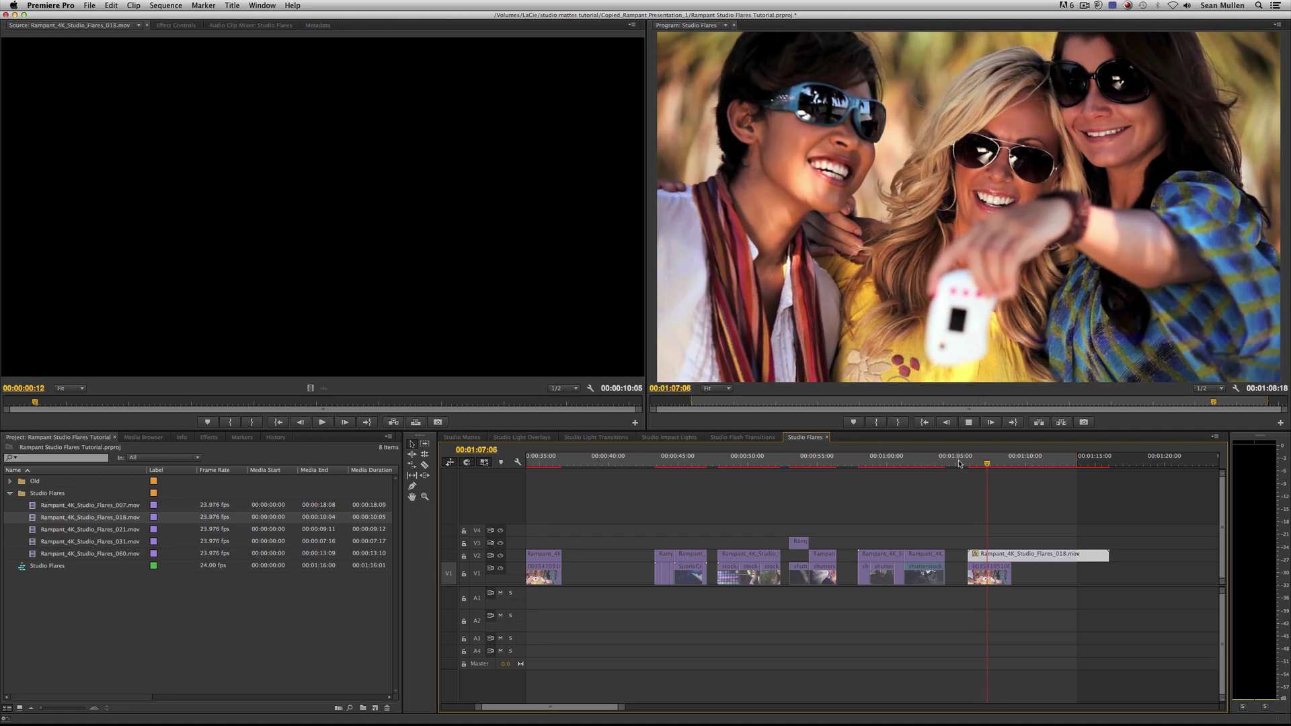
{"action": "key", "text": "space"}
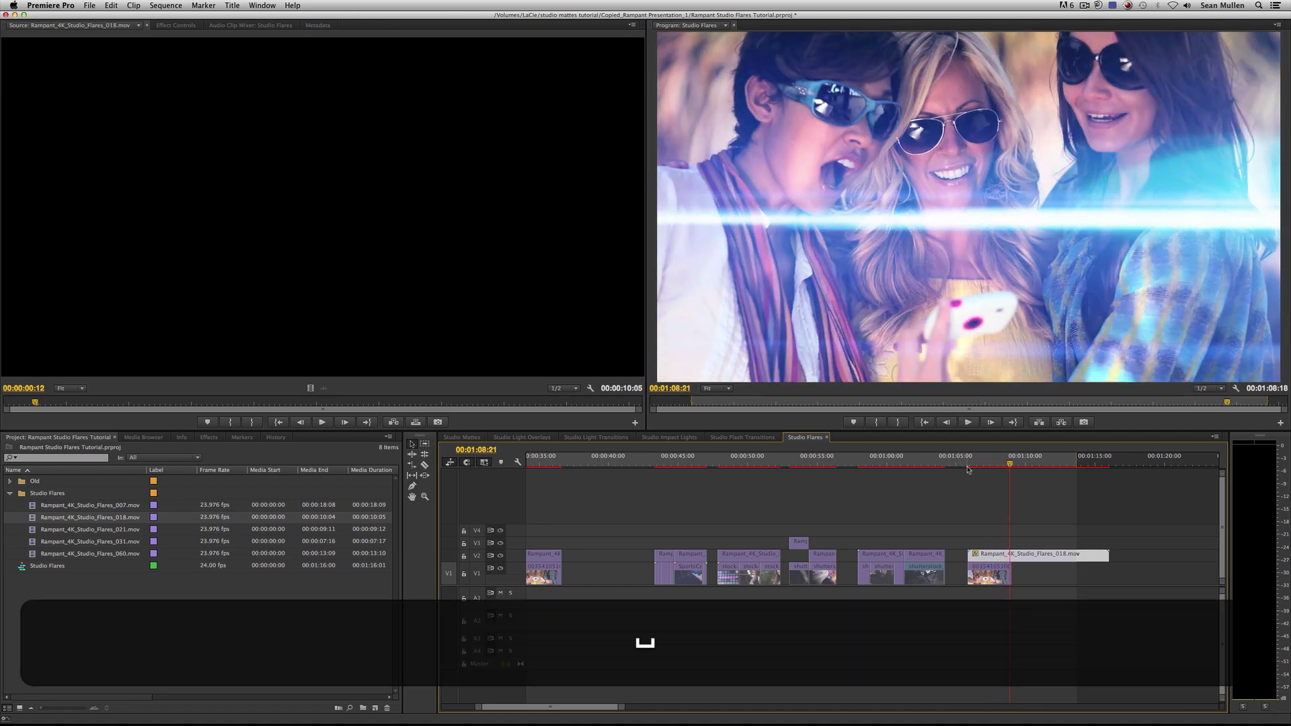
{"action": "left_click", "coordinate": [988, 462]}
{"action": "left_click_drag", "start_coordinate": [995, 554], "coordinate": [990, 552]}
{"action": "left_click", "coordinate": [967, 456]}
{"action": "key", "text": "space"}
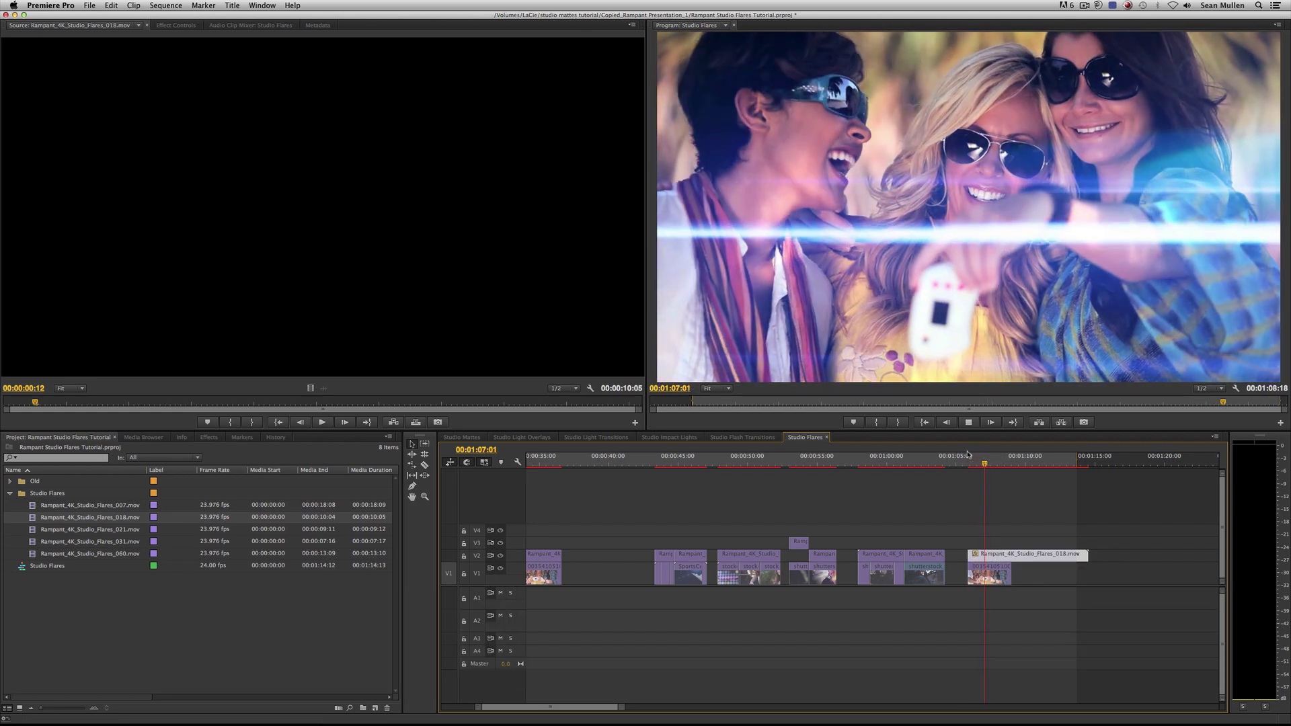
{"action": "key", "text": "space"}
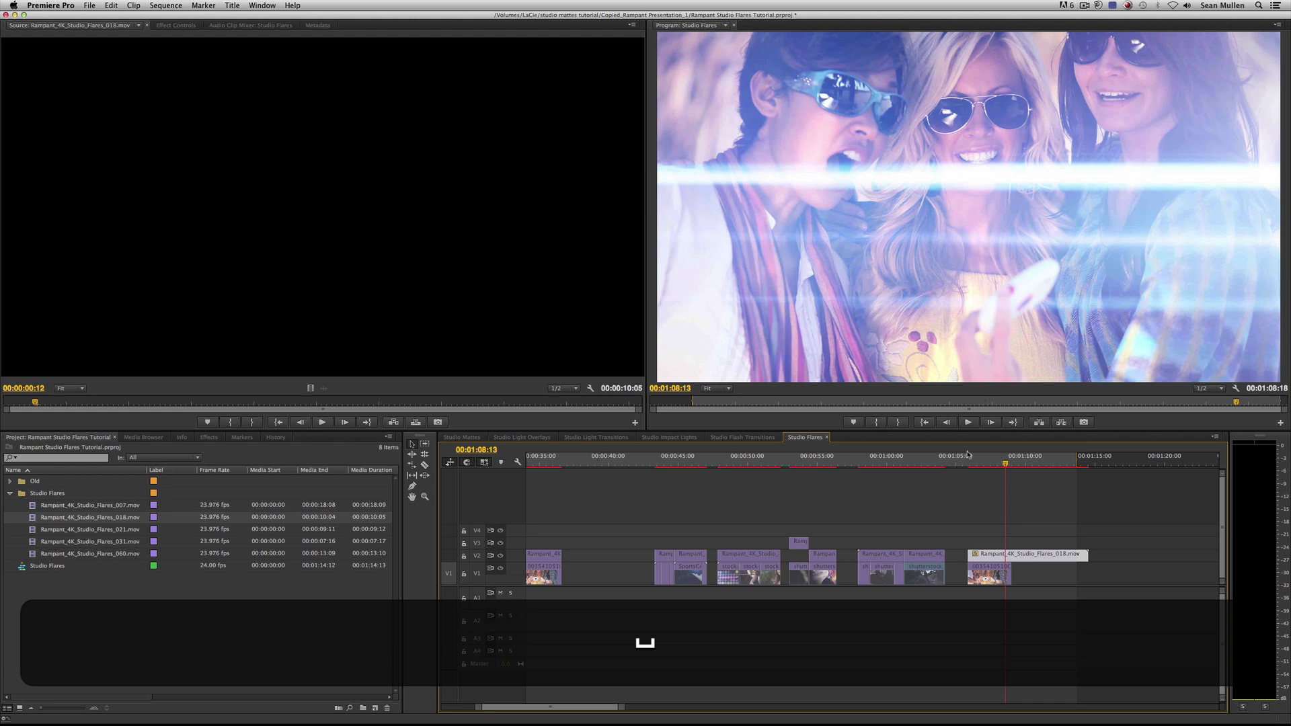
- Nudge the flare slightly later and trim its end to fit the final women shot
{"action": "left_click_drag", "start_coordinate": [991, 555], "coordinate": [1001, 557]}
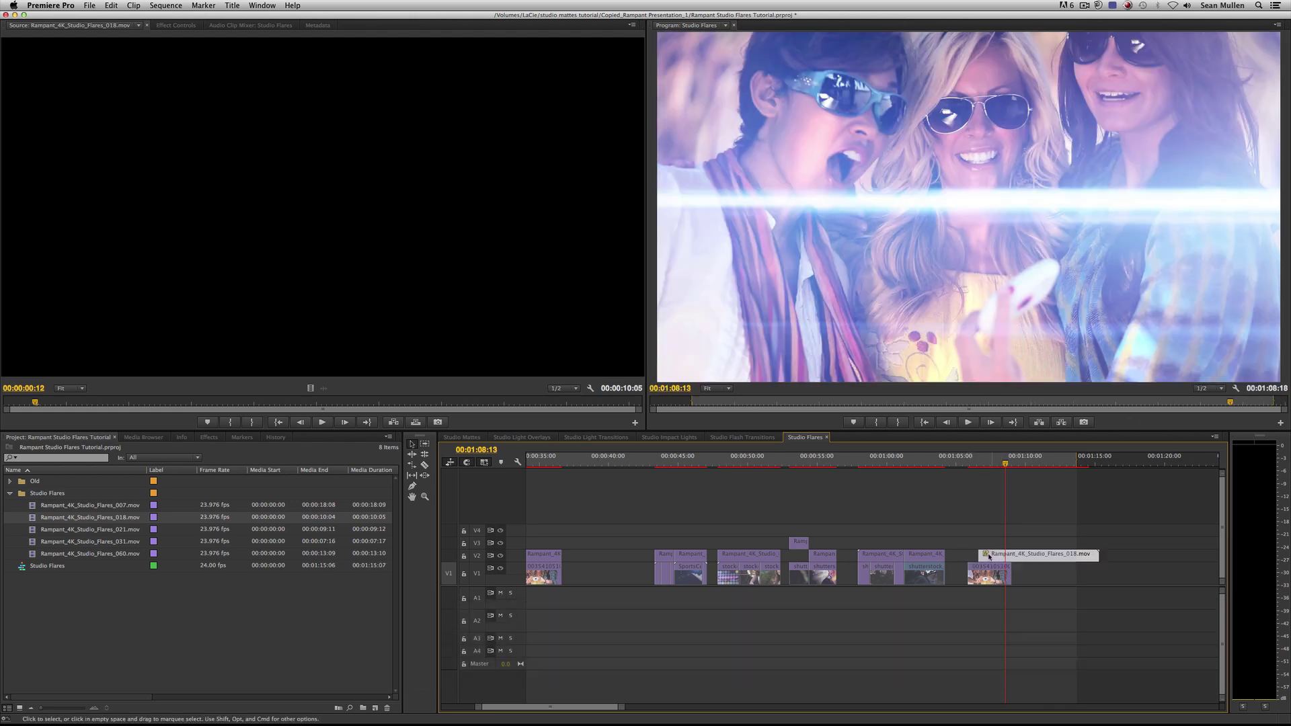
{"action": "left_click", "coordinate": [963, 463]}
{"action": "key", "text": "space"}
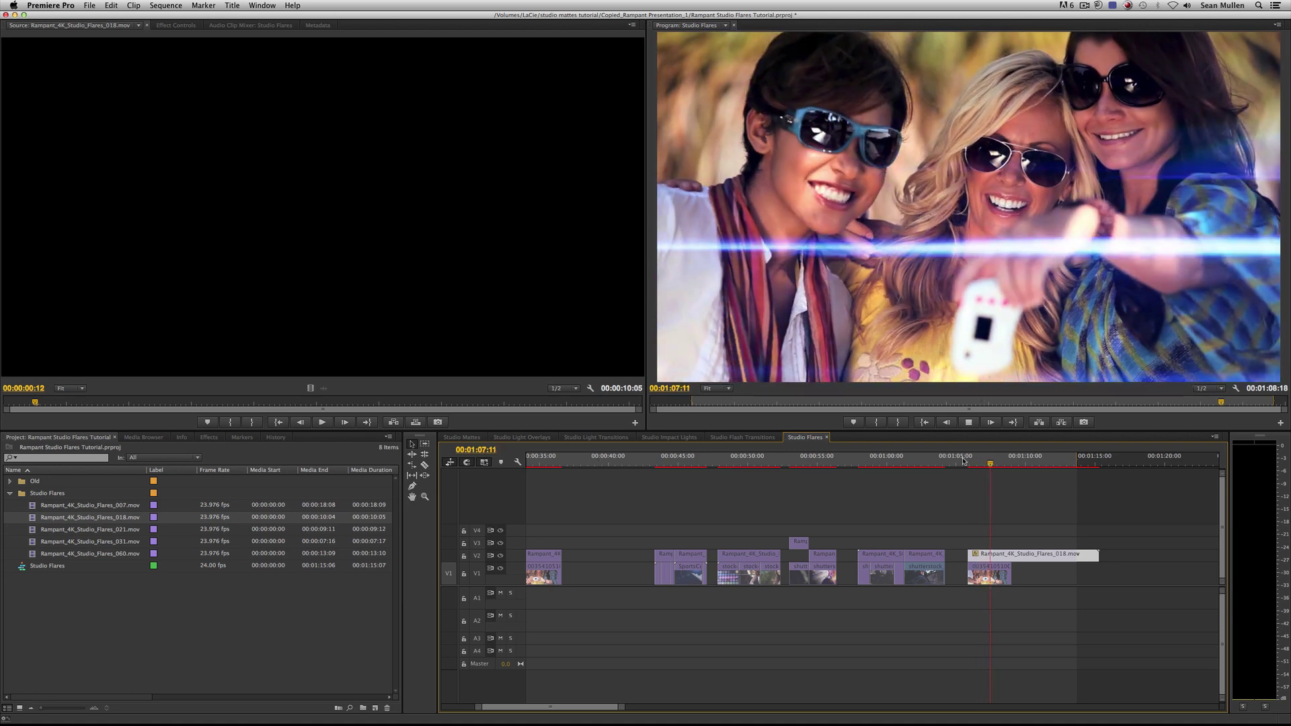
{"action": "key", "text": "space"}
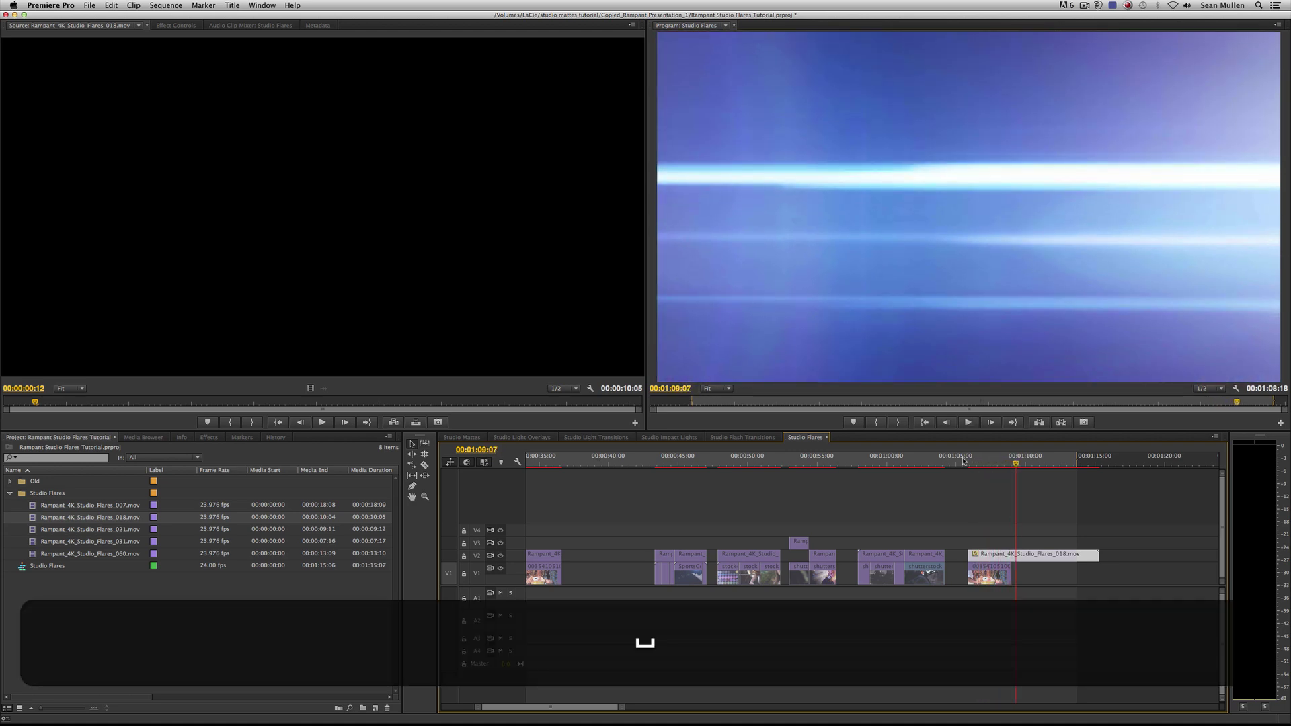
{"action": "left_click_drag", "start_coordinate": [1095, 555], "coordinate": [1010, 549]}
{"action": "left_click", "coordinate": [994, 463]}
{"action": "left_click_drag", "start_coordinate": [994, 462], "coordinate": [995, 462]}
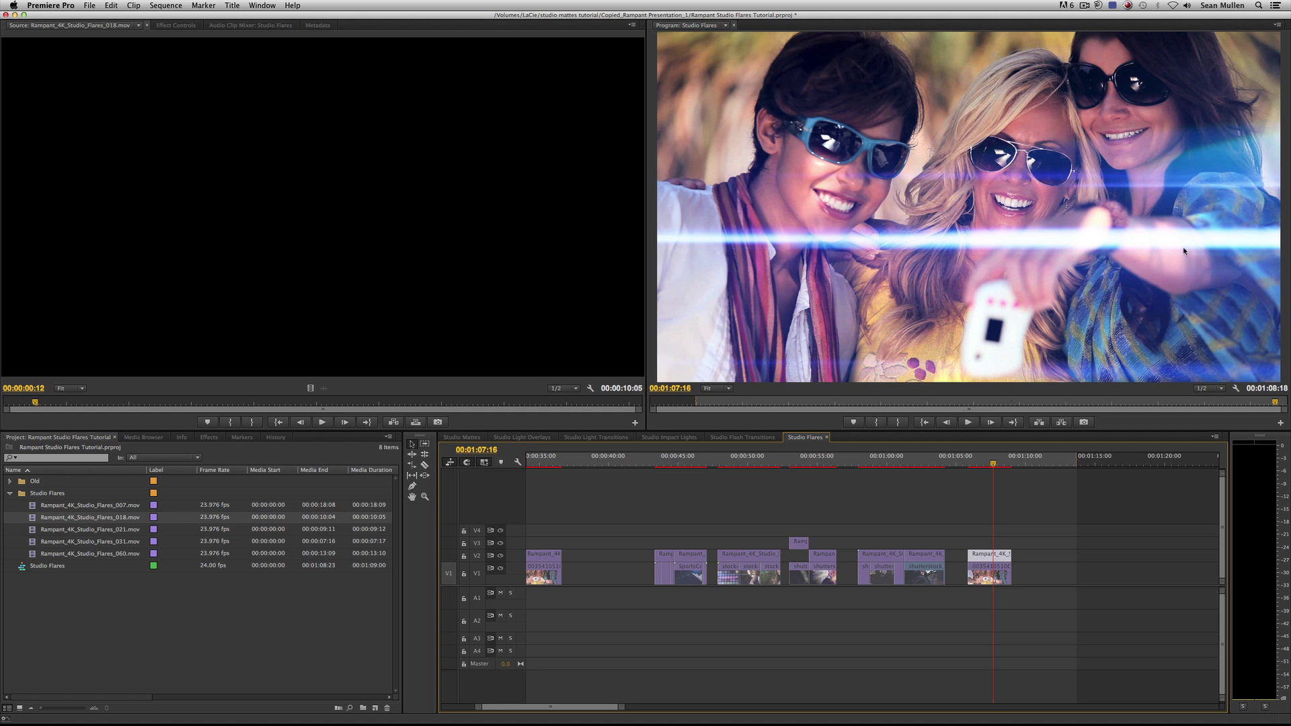
- Apply Color Balance (HLS) from the Video Effects list to the 018 flare clip
{"action": "double_click", "coordinate": [992, 555]}
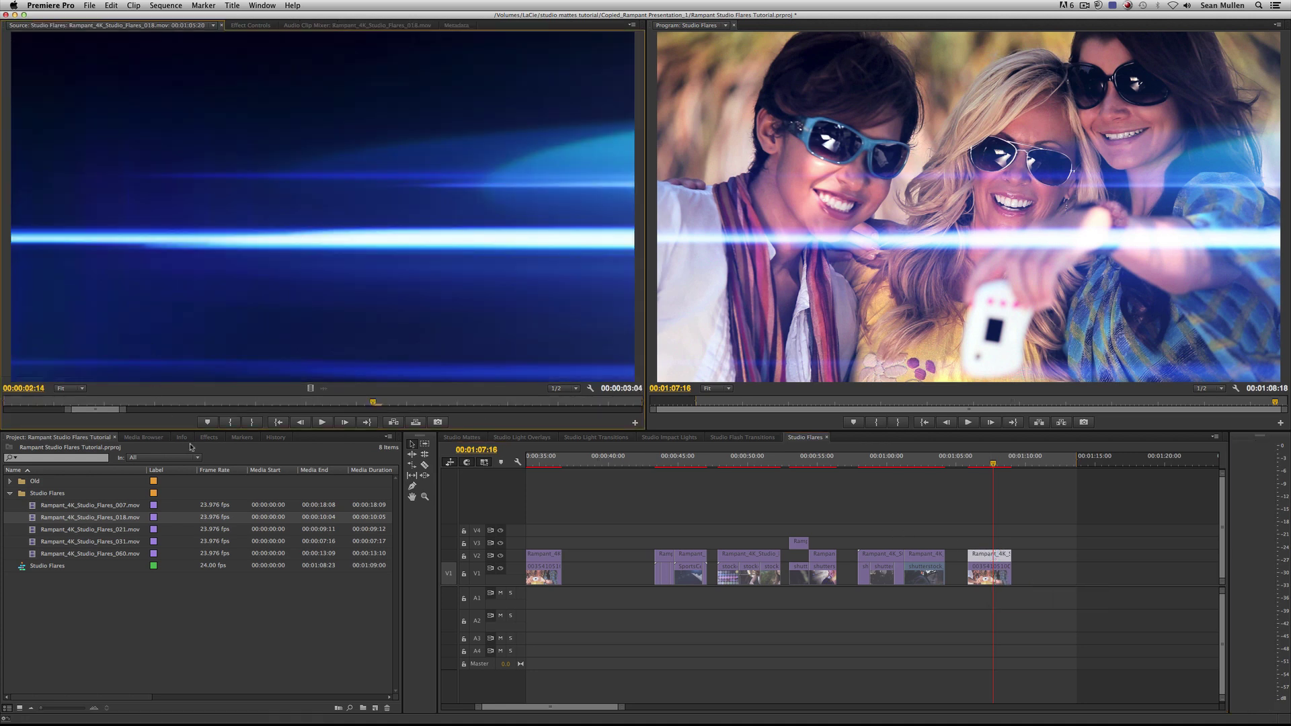
{"action": "left_click", "coordinate": [209, 438]}
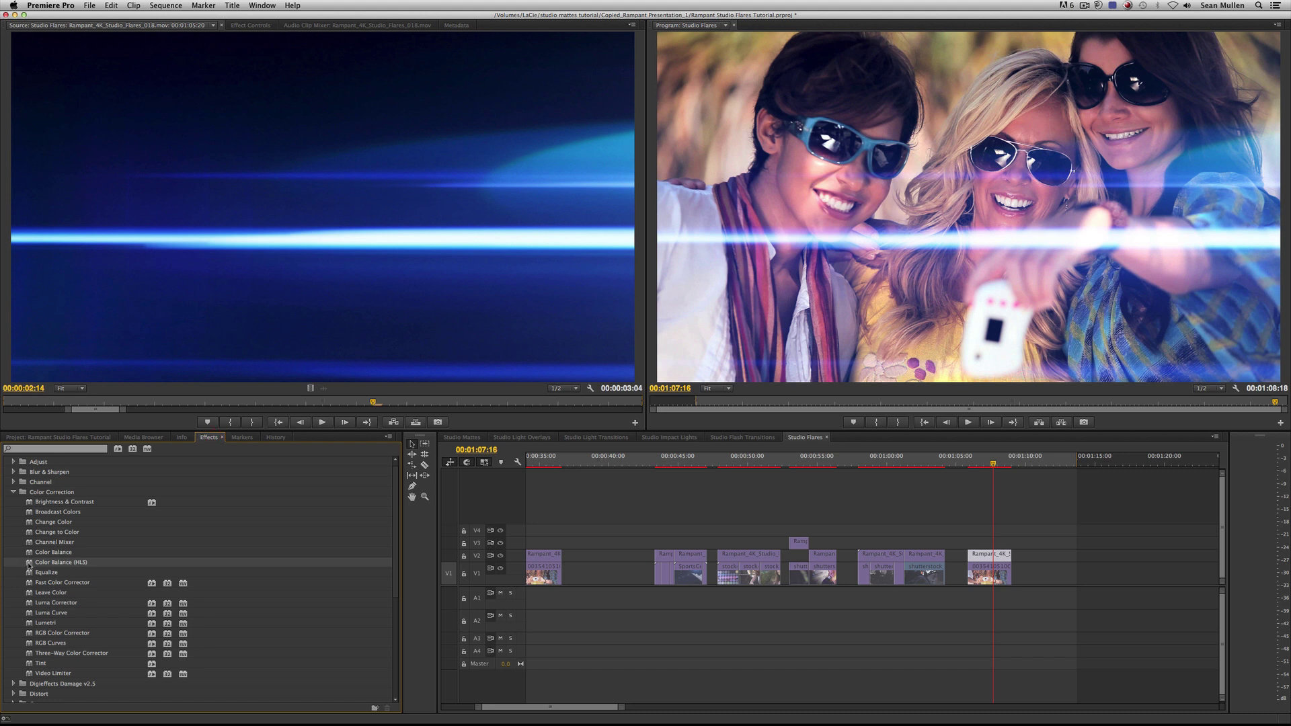
{"action": "left_click_drag", "start_coordinate": [29, 562], "coordinate": [857, 566]}
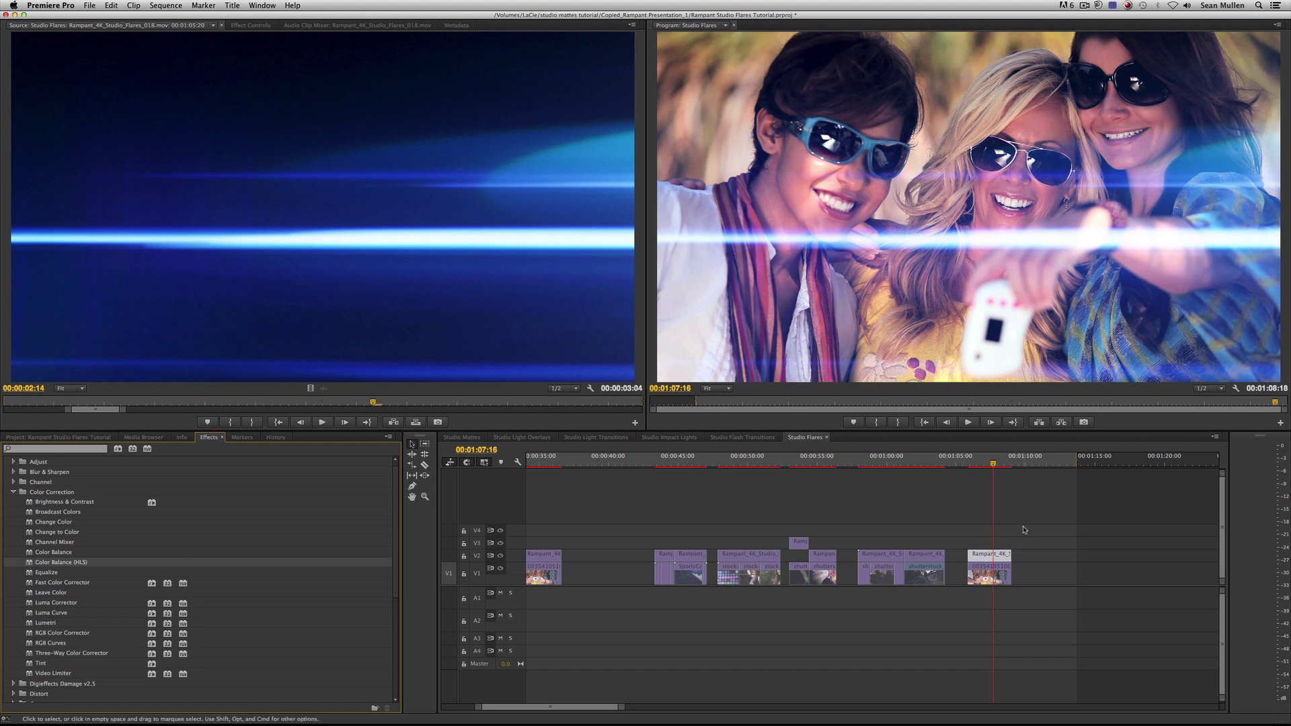
{"action": "left_click", "coordinate": [250, 24]}
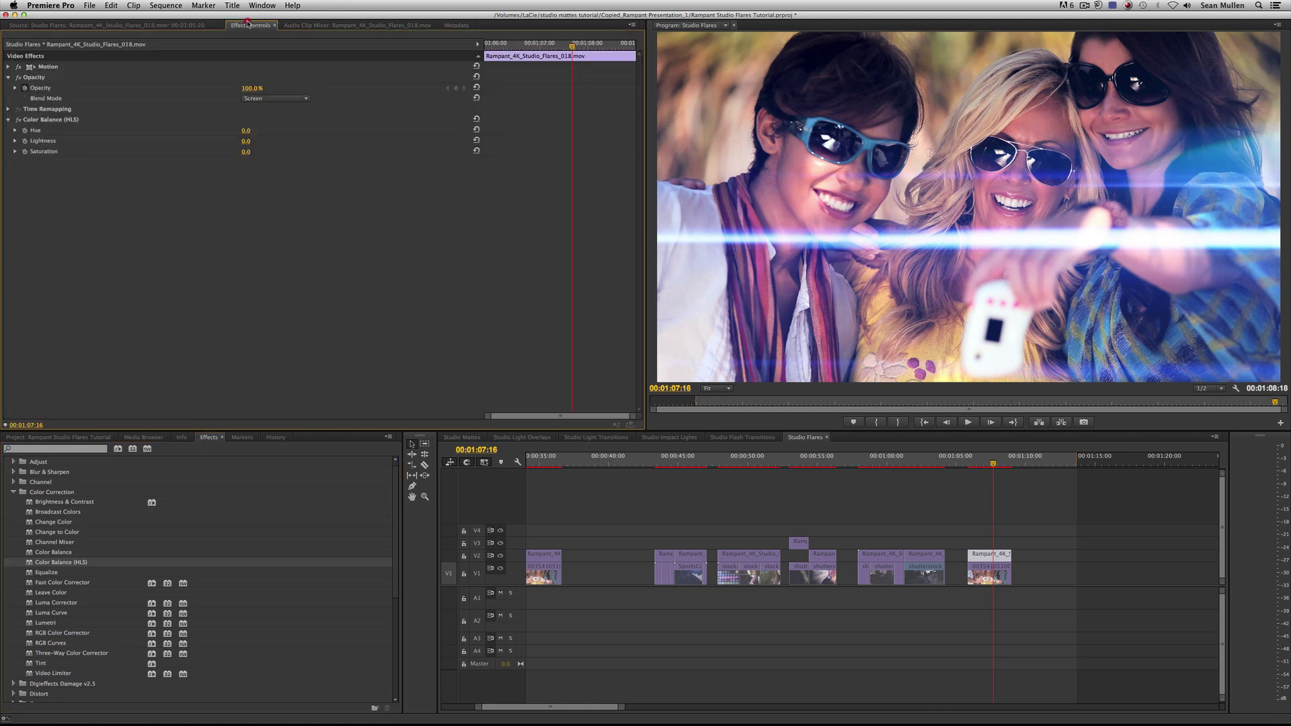
{"action": "left_click", "coordinate": [30, 121]}
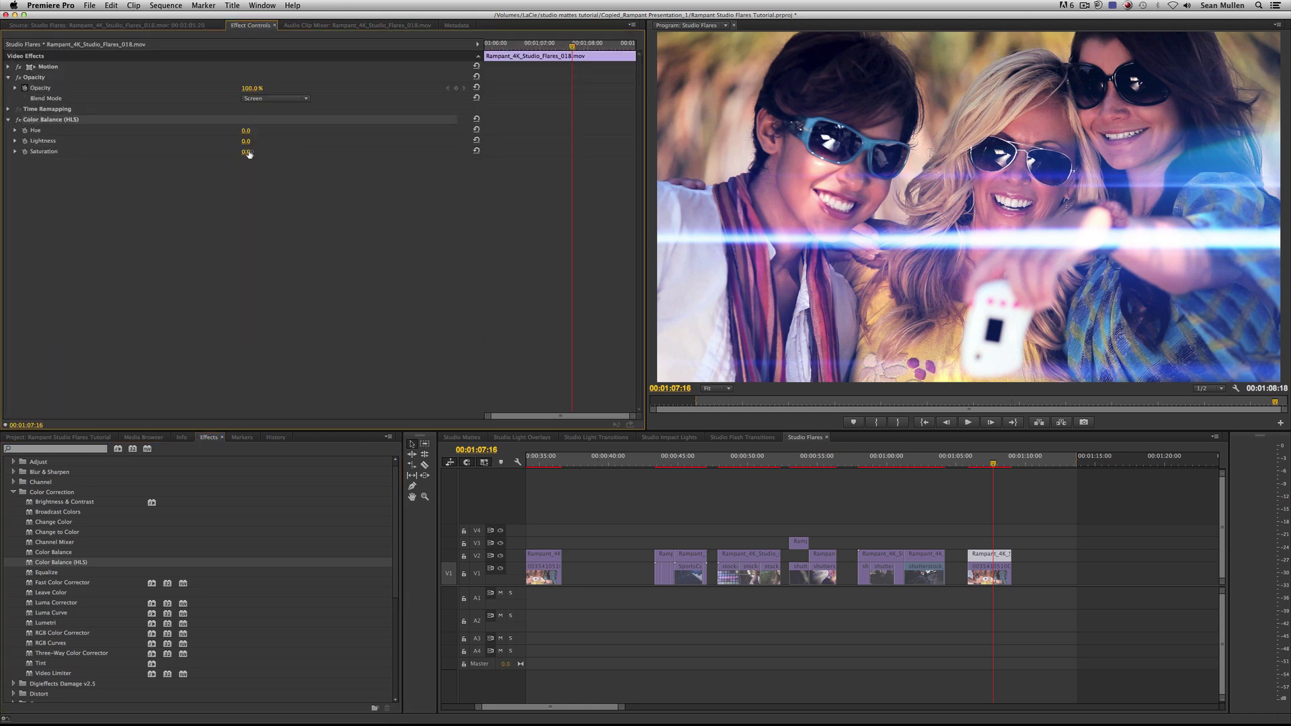
- Set Color Balance (HLS) to Hue 169°, Saturation -79 and Lightness -43, reviewing playback
{"action": "left_click_drag", "start_coordinate": [249, 152], "coordinate": [205, 152]}
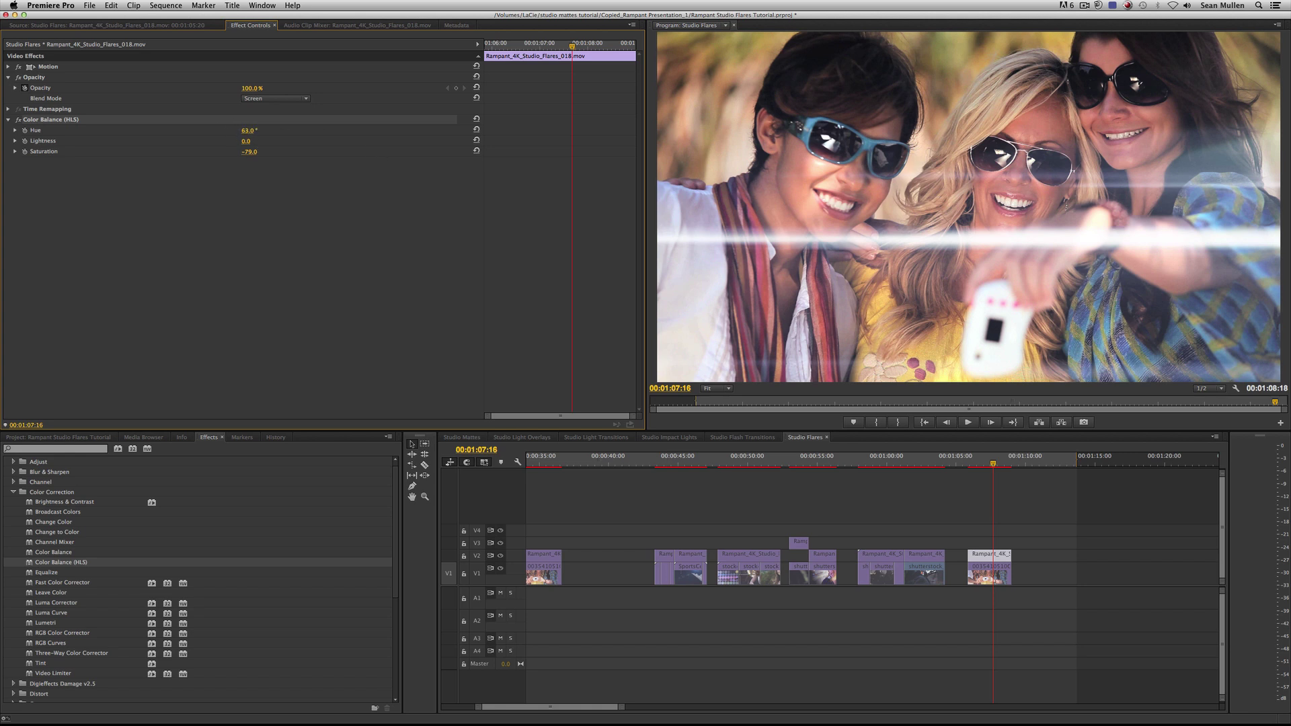
{"action": "left_click_drag", "start_coordinate": [248, 131], "coordinate": [289, 130]}
{"action": "left_click_drag", "start_coordinate": [248, 131], "coordinate": [203, 130]}
{"action": "left_click", "coordinate": [972, 463]}
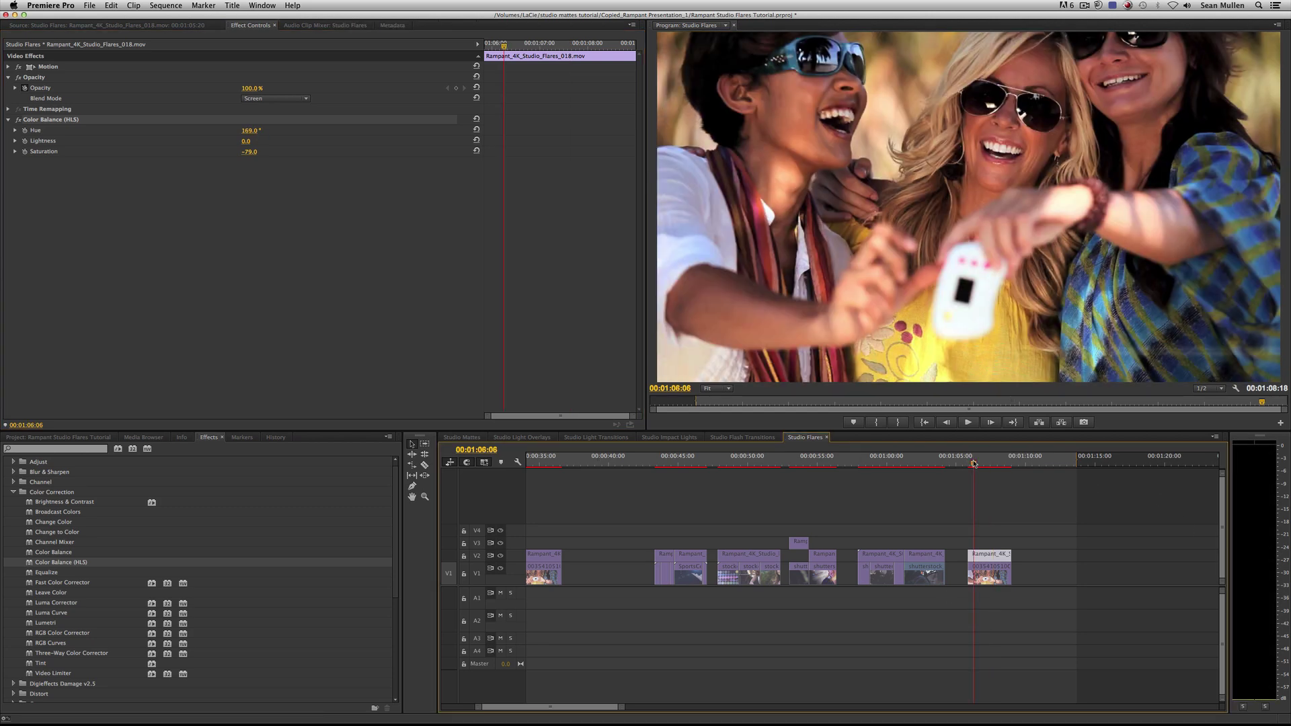
{"action": "key", "text": "space"}
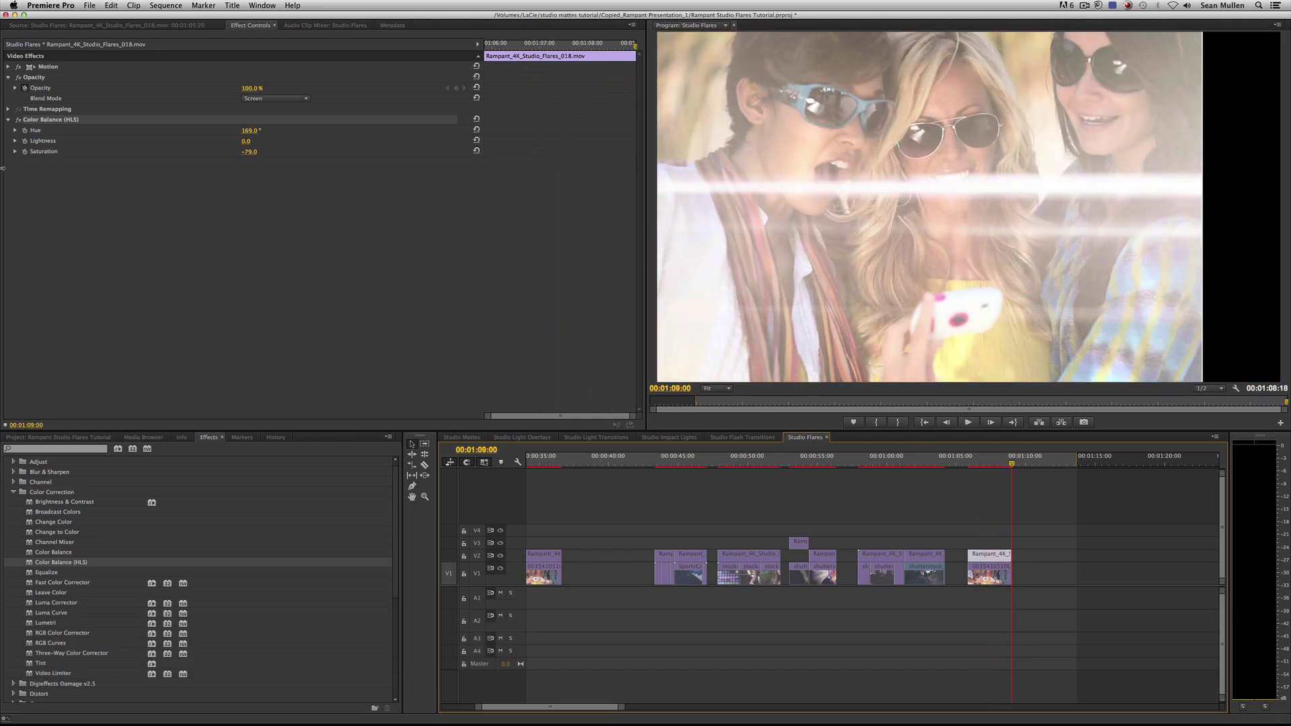
{"action": "left_click_drag", "start_coordinate": [246, 142], "coordinate": [240, 142]}
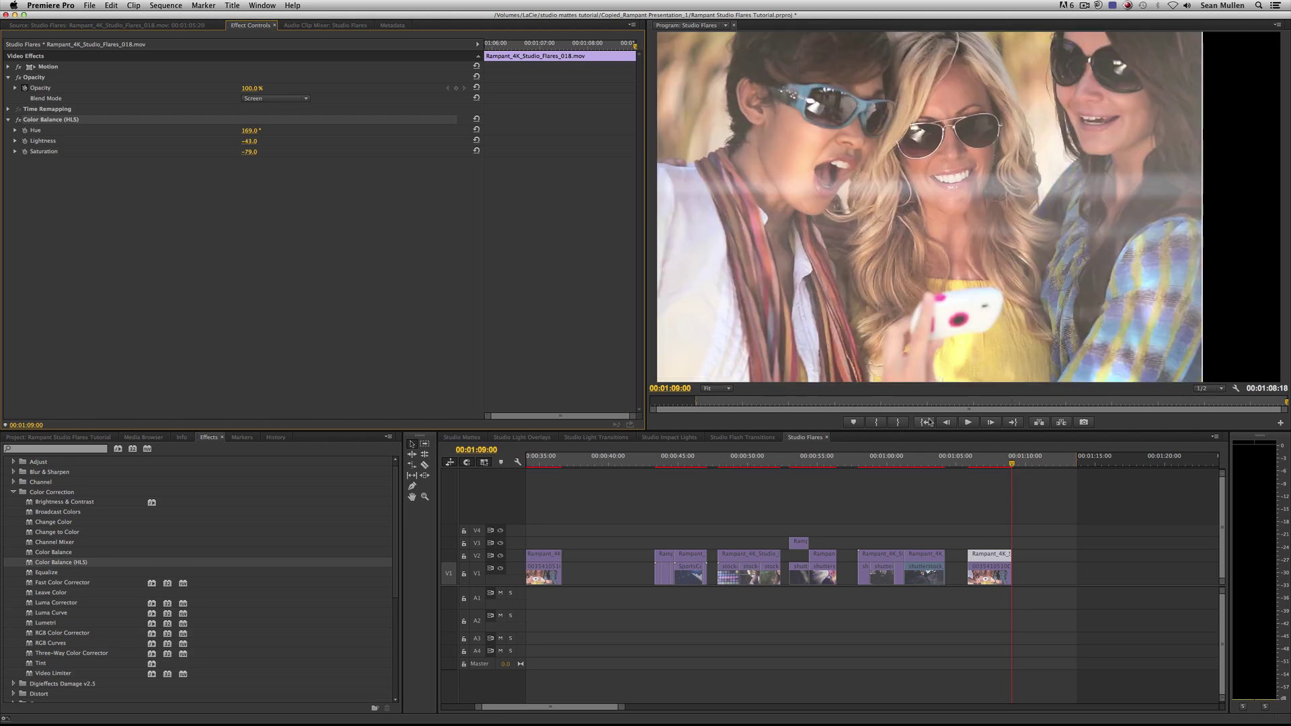
{"action": "mouse_move", "coordinate": [972, 458]}
{"action": "left_mouse_down"}
{"action": "mouse_move", "coordinate": [1012, 461]}
{"action": "mouse_move", "coordinate": [977, 461]}
{"action": "left_mouse_up"}
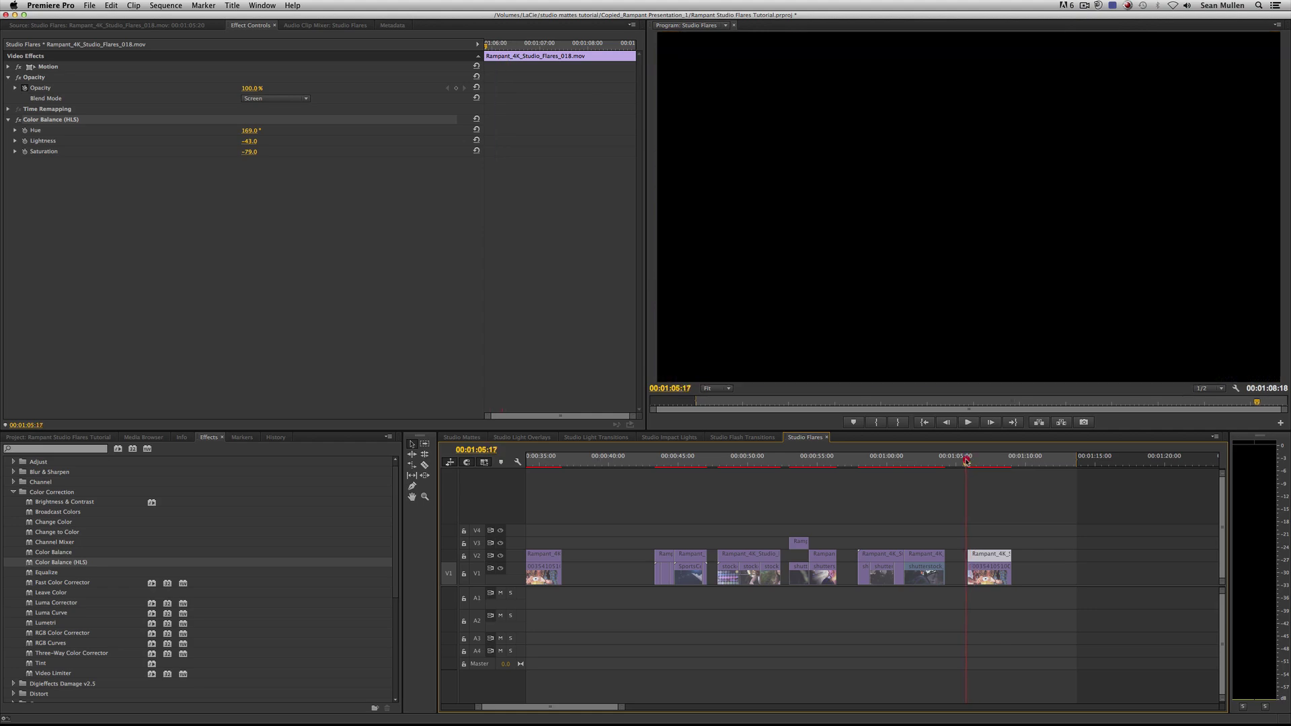
{"action": "key", "text": "space"}
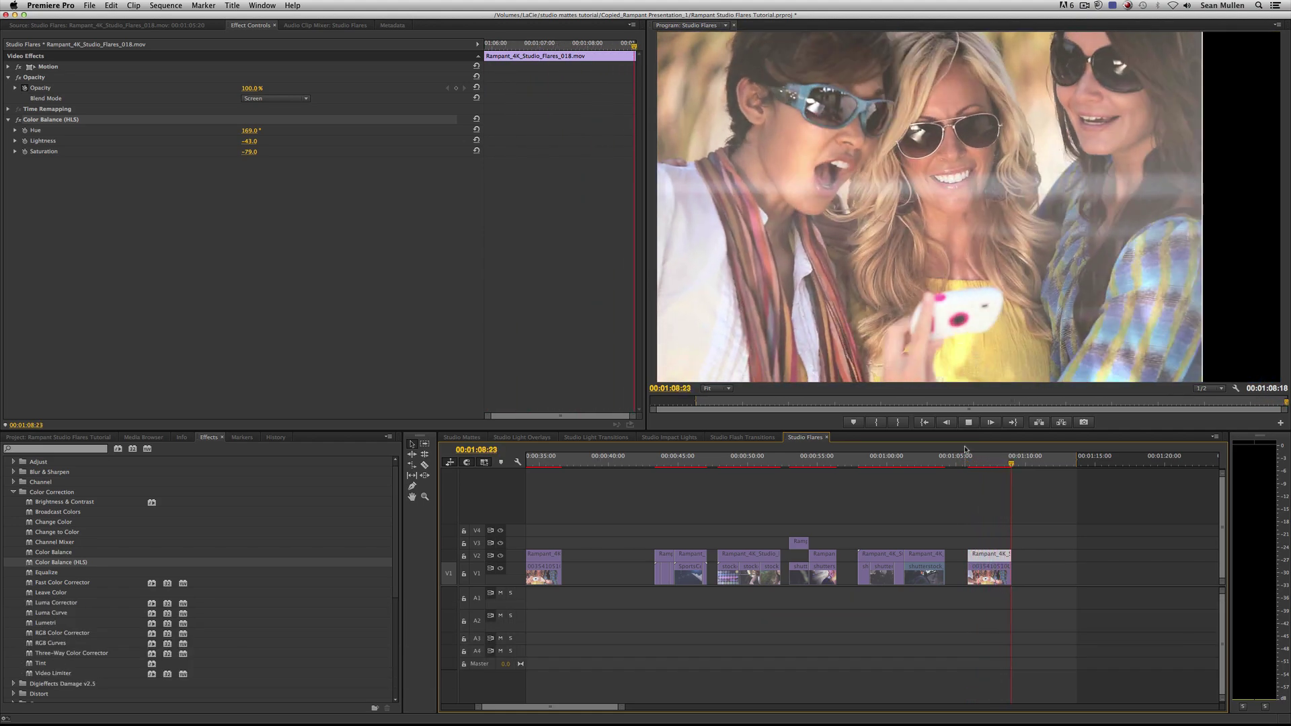
{"action": "key", "text": "space"}
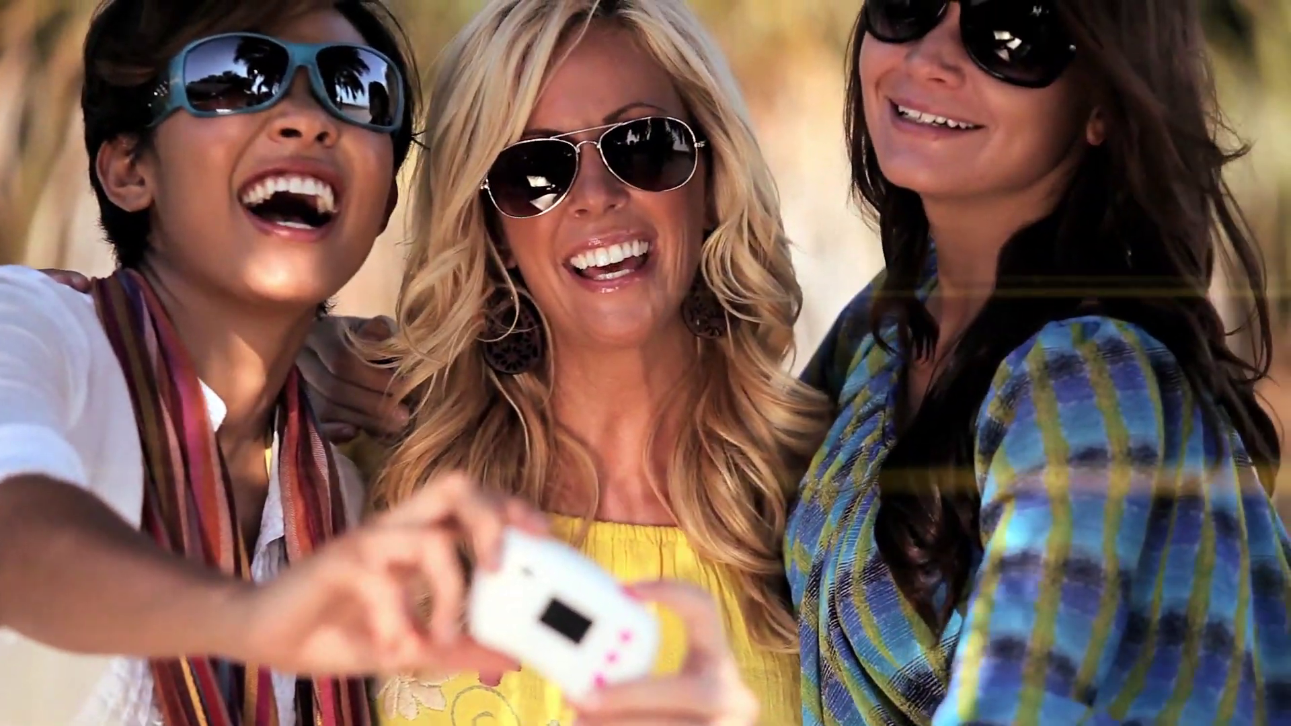
- Switch to Preview, move the flare preview sheet window aside and scroll through its pages
{"action": "key", "text": "super+Tab"}
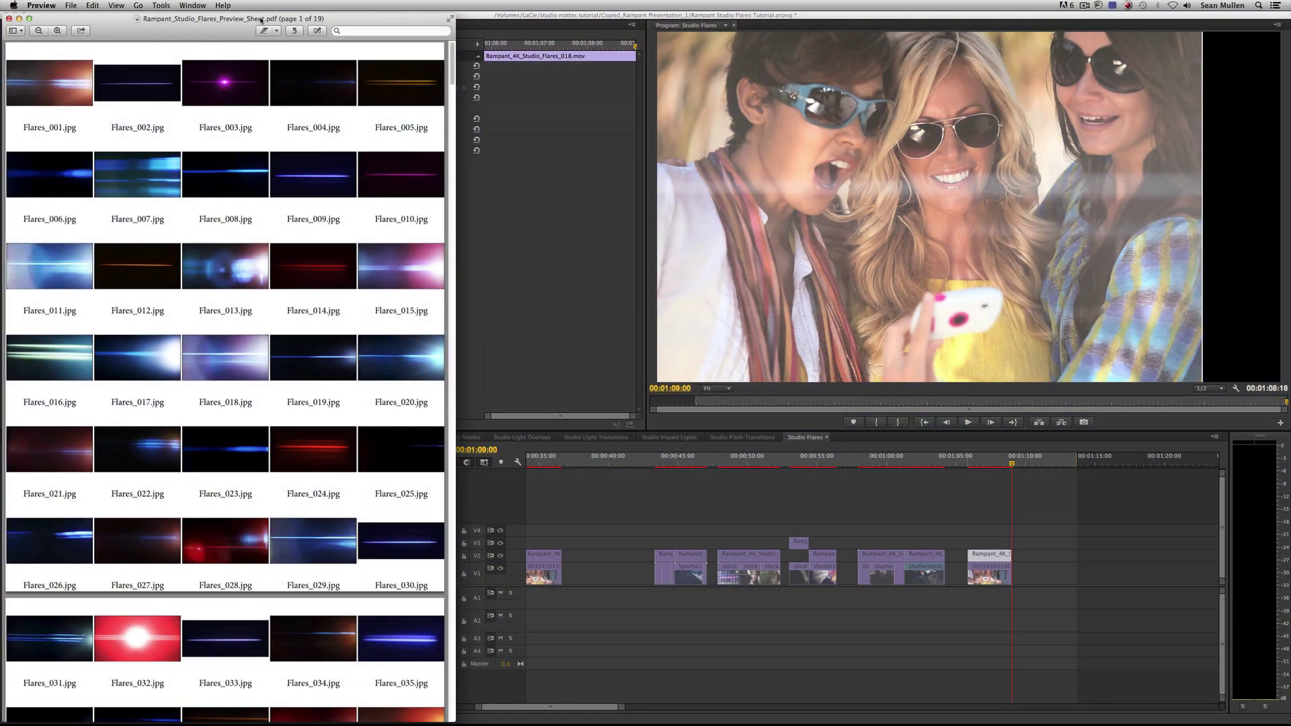
{"action": "left_click_drag", "start_coordinate": [199, 18], "coordinate": [477, 19]}
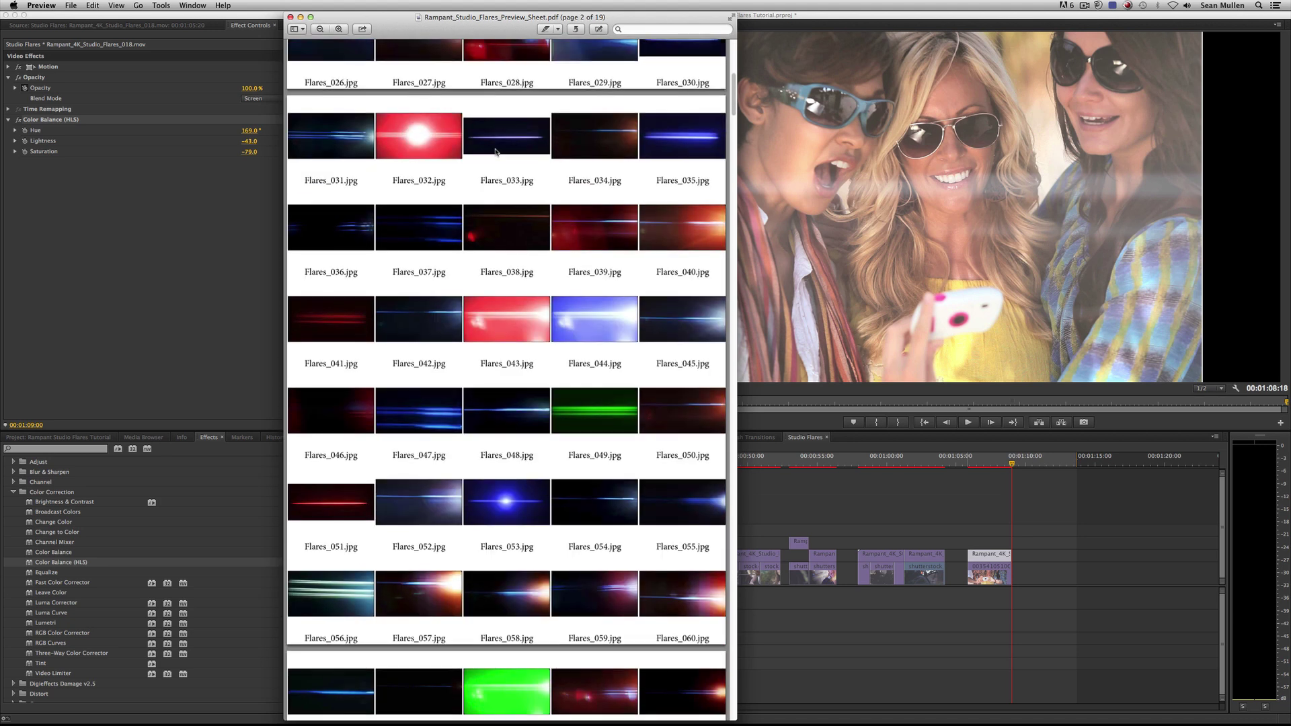
{"action": "scroll", "coordinate": [495, 152], "scroll_direction": "down", "scroll_amount": 10}
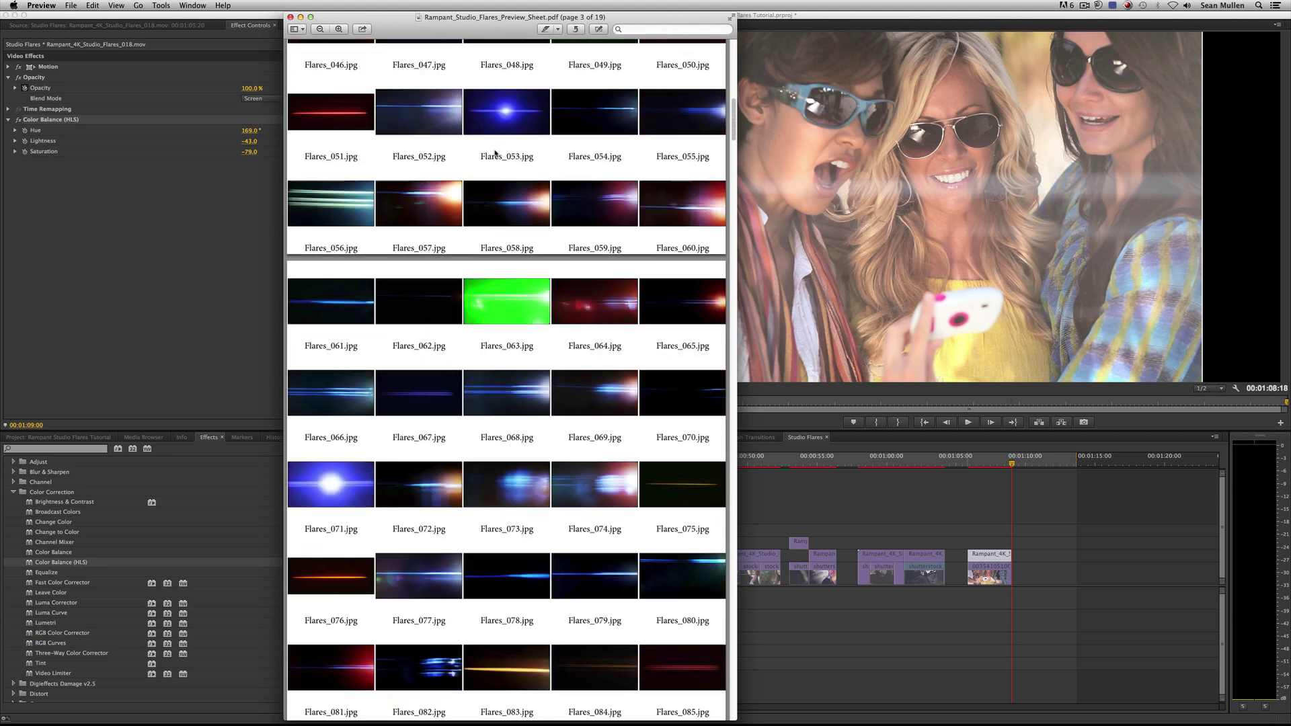
{"action": "scroll", "coordinate": [496, 153], "scroll_direction": "down", "scroll_amount": 10}
{"action": "scroll", "coordinate": [491, 160], "scroll_direction": "down", "scroll_amount": 10}
{"action": "scroll", "coordinate": [492, 162], "scroll_direction": "down", "scroll_amount": 5}
{"action": "scroll", "coordinate": [488, 161], "scroll_direction": "down", "scroll_amount": 5}
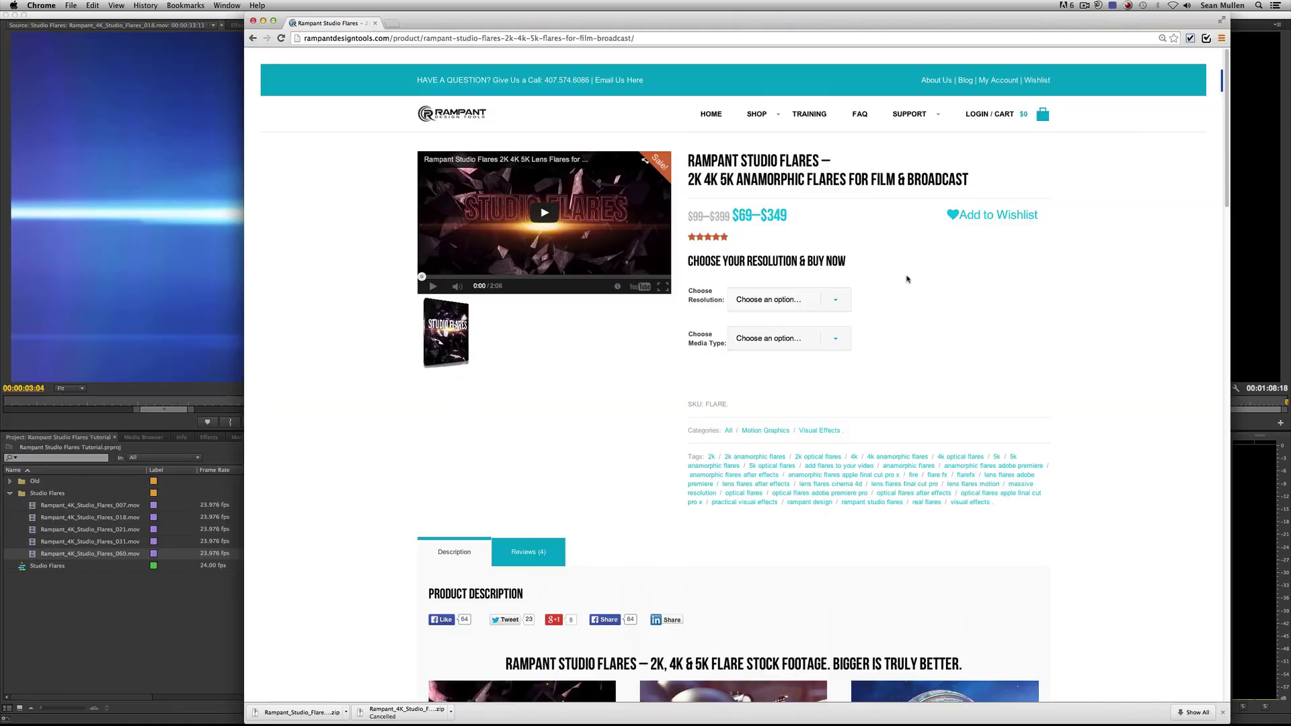
{"action": "scroll", "coordinate": [906, 279], "scroll_direction": "down", "scroll_amount": 5}
{"action": "scroll", "coordinate": [906, 279], "scroll_direction": "down", "scroll_amount": 15}
{"action": "scroll", "coordinate": [906, 279], "scroll_direction": "down", "scroll_amount": 6}
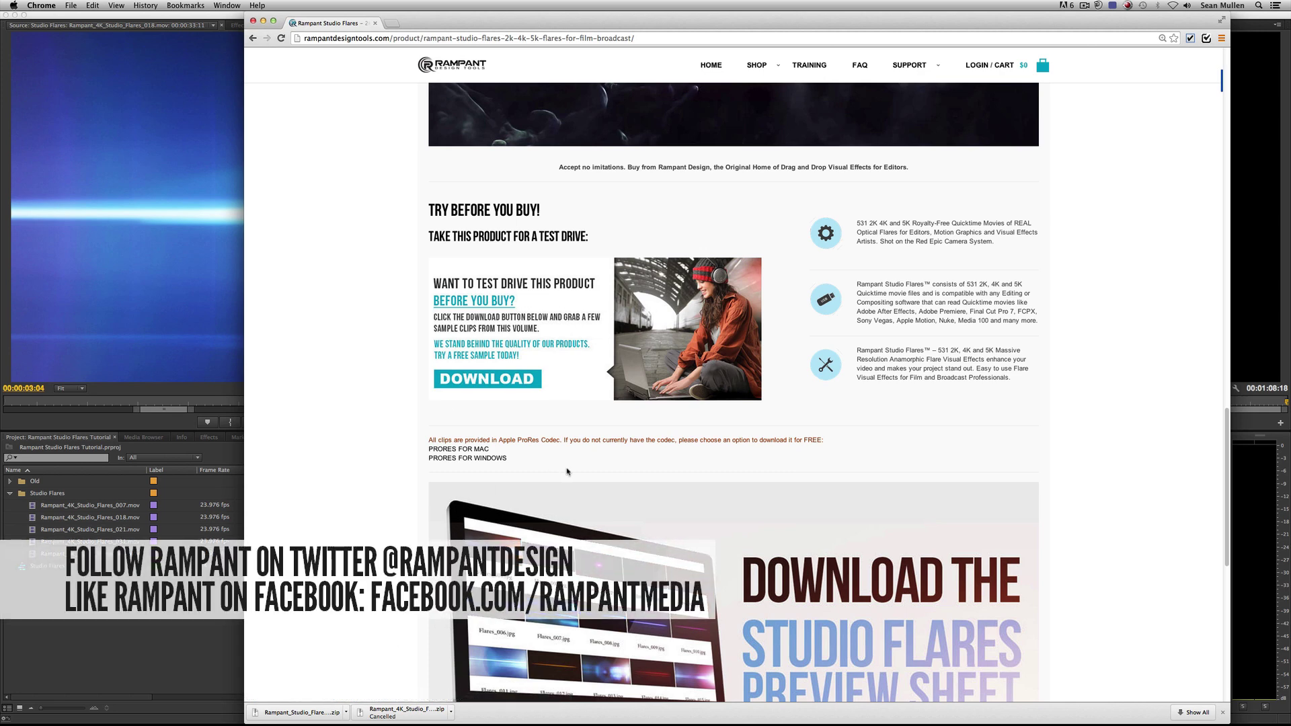
- Scroll down to the free-sample Try Before You Buy and Download Preview Sheet section
{"action": "scroll", "coordinate": [567, 472], "scroll_direction": "down", "scroll_amount": 5}
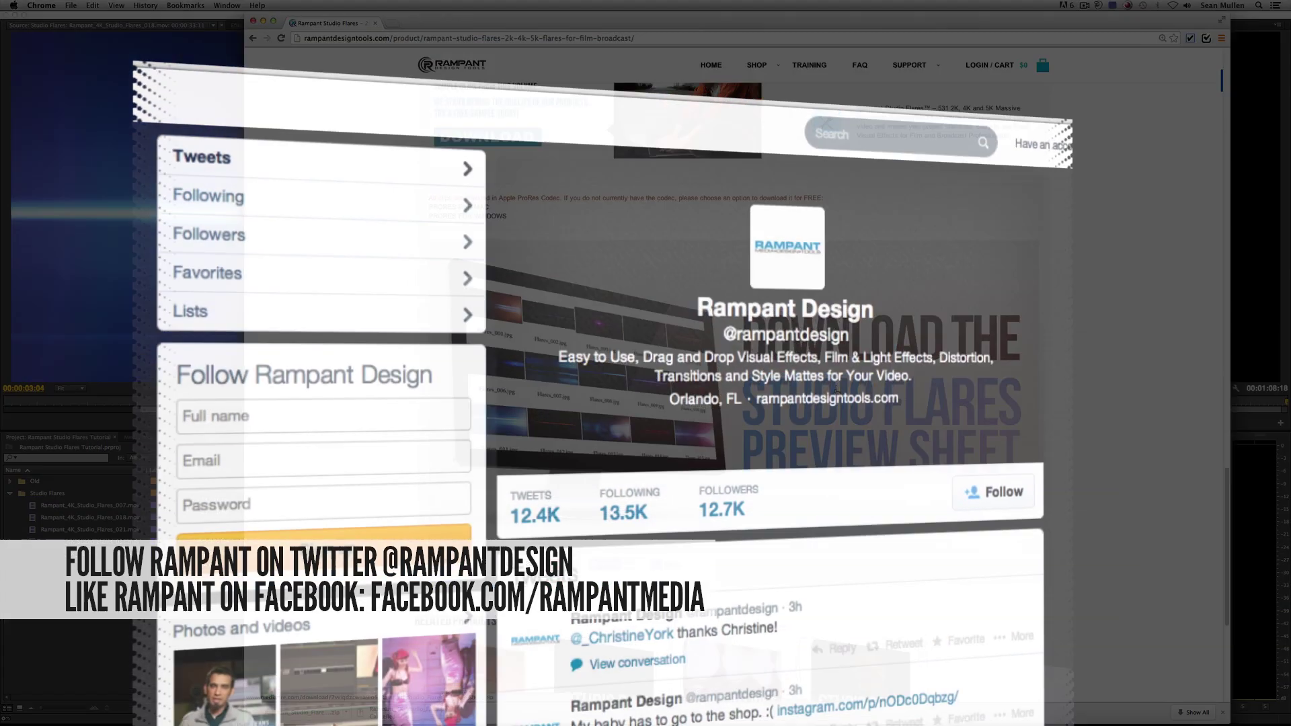